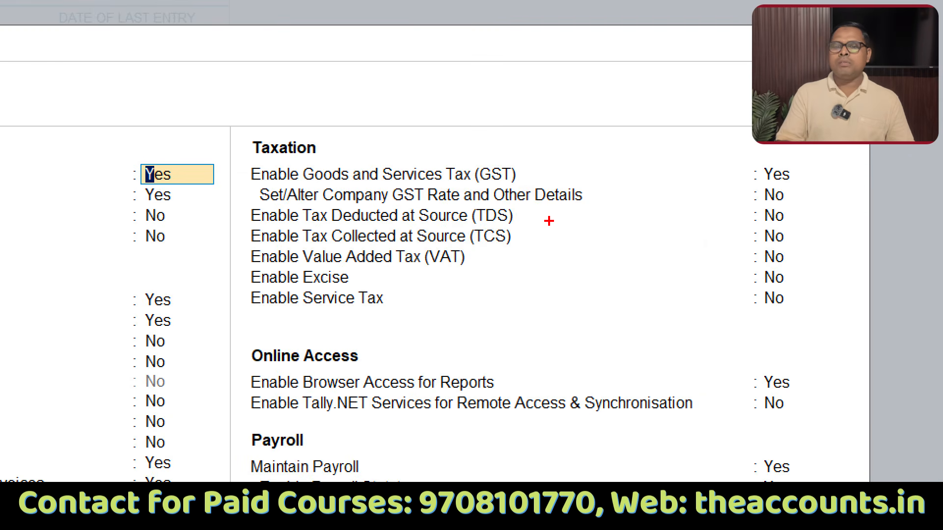
Step: Enable Tax Deducted at Source (TDS) in the company features
{"action": "mouse_move", "coordinate": [774, 207]}
{"action": "left_mouse_down"}
{"action": "mouse_move", "coordinate": [747, 225]}
{"action": "mouse_move", "coordinate": [792, 223]}
{"action": "mouse_move", "coordinate": [774, 206]}
{"action": "left_mouse_up"}
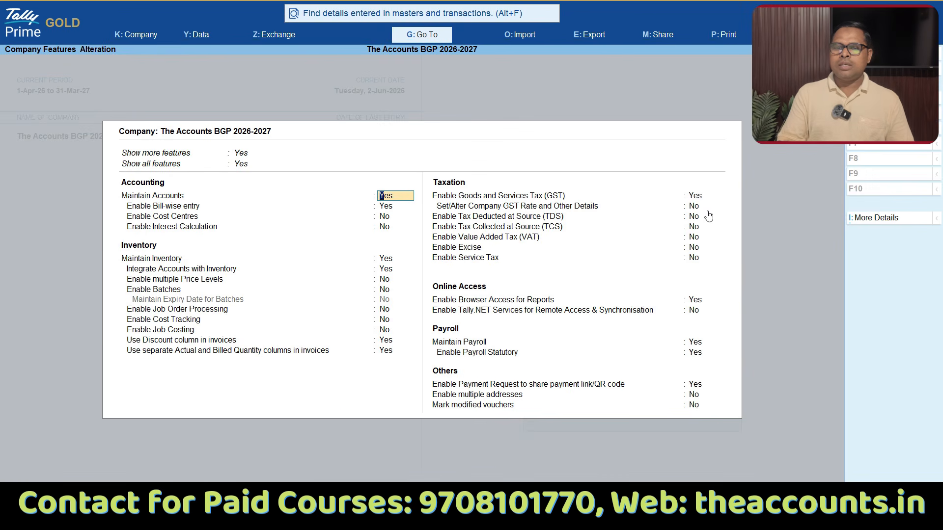
{"action": "left_click", "coordinate": [694, 216]}
{"action": "key", "text": "y"}
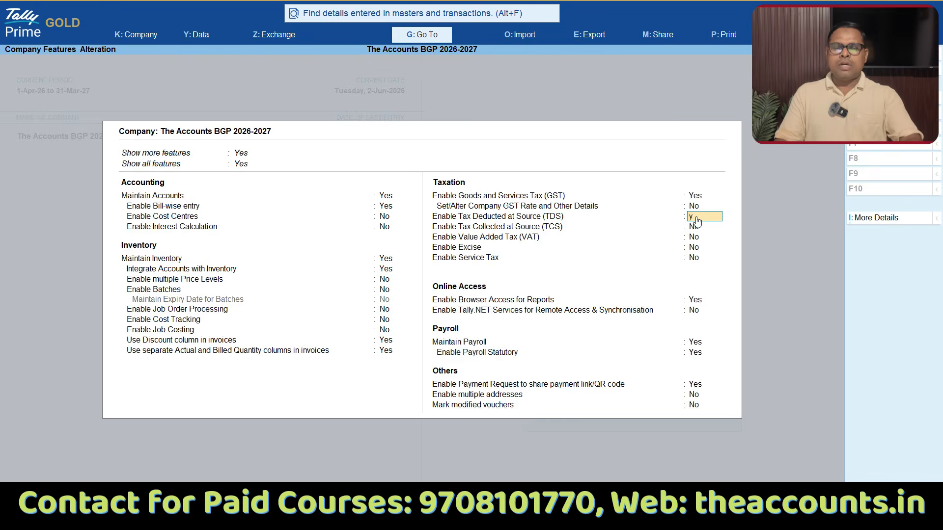
{"action": "key", "text": "Return"}
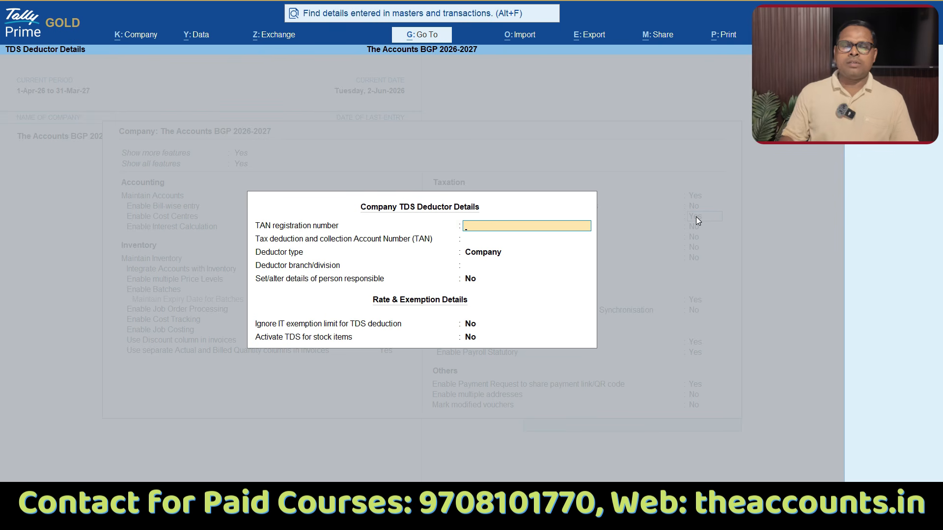
Step: Fill in the company's TAN registration number and TAN account number, keep deductor type Company, and set the branch/division to NA
{"action": "key", "text": "Return"}
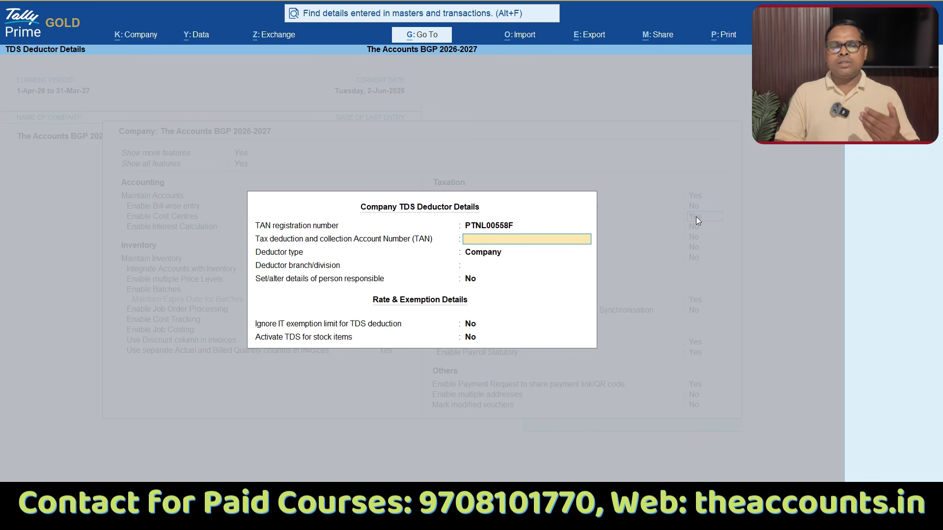
{"action": "key", "text": "ctrl+alt+v"}
{"action": "key", "text": "Return"}
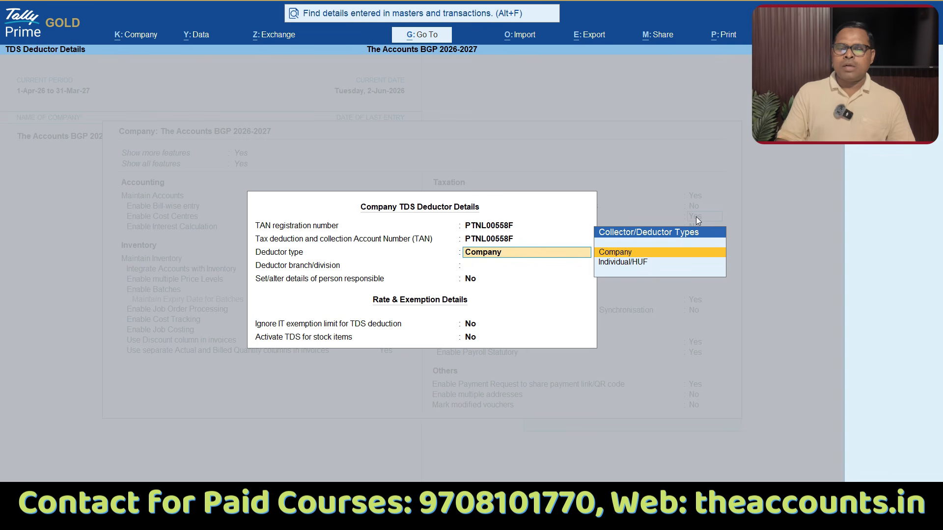
{"action": "key", "text": "Return"}
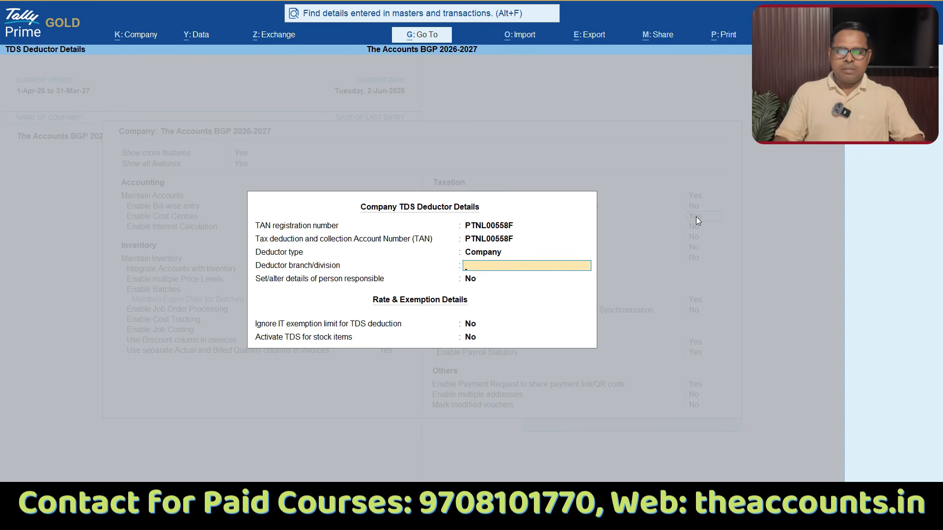
{"action": "type", "text": "NA"}
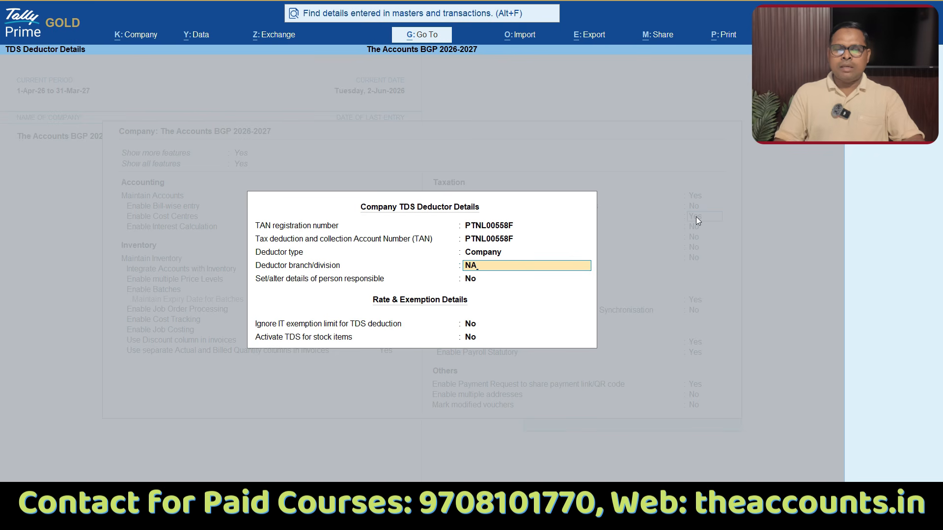
{"action": "key", "text": "Return"}
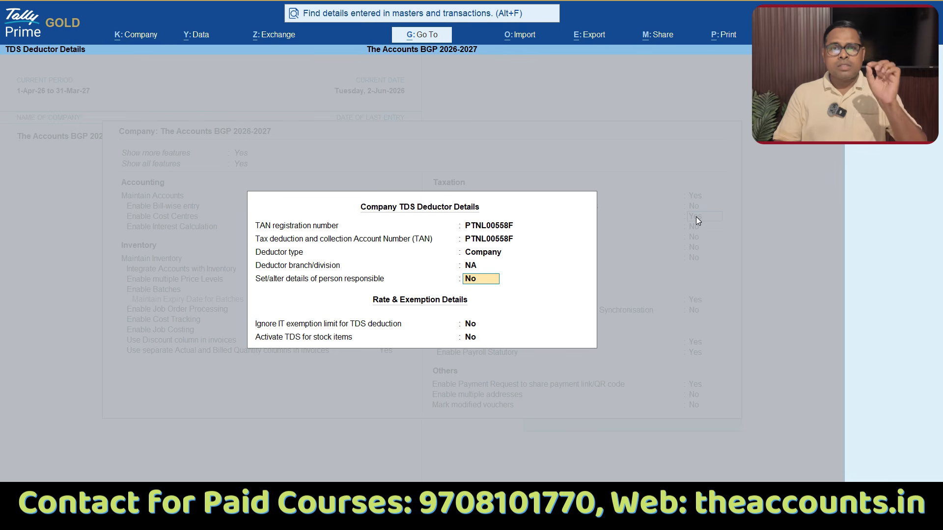
Step: Set the option to alter details of the person responsible to Yes and accept the prefilled details form
{"action": "type", "text": "y"}
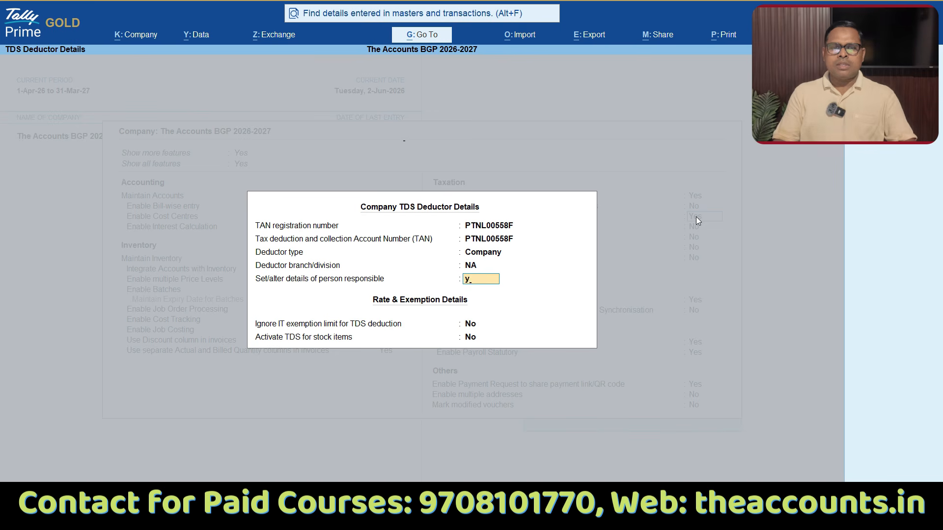
{"action": "key", "text": "Return"}
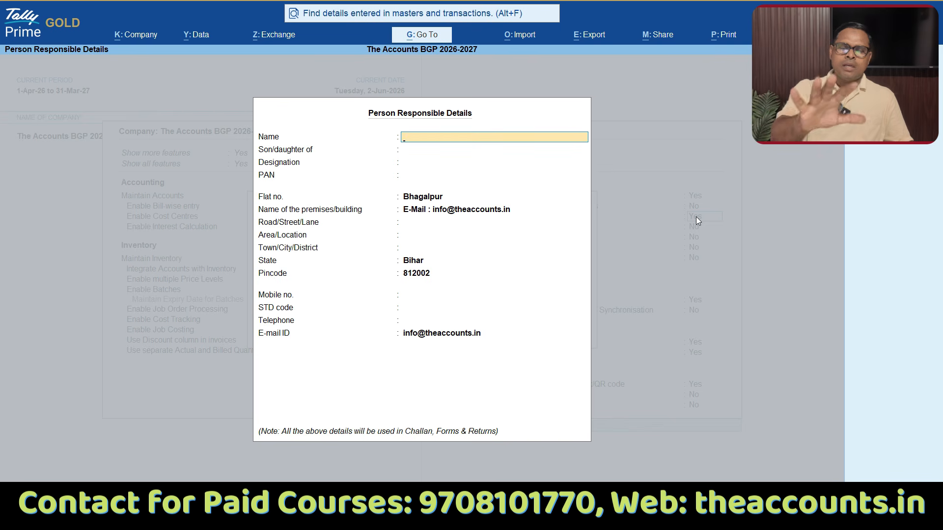
{"action": "key", "text": "ctrl+a"}
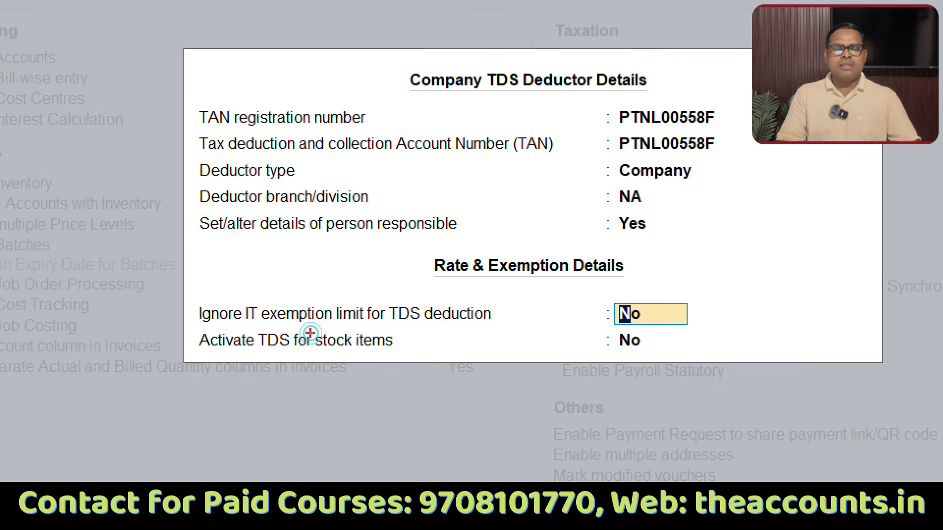
Step: Keep the IT exemption limit and stock item TDS options at No, and save the company features
{"action": "left_click_drag", "start_coordinate": [297, 329], "coordinate": [403, 330]}
{"action": "mouse_move", "coordinate": [627, 294]}
{"action": "left_mouse_down"}
{"action": "mouse_move", "coordinate": [603, 298]}
{"action": "mouse_move", "coordinate": [598, 326]}
{"action": "mouse_move", "coordinate": [645, 328]}
{"action": "mouse_move", "coordinate": [642, 293]}
{"action": "mouse_move", "coordinate": [627, 290]}
{"action": "left_mouse_up"}
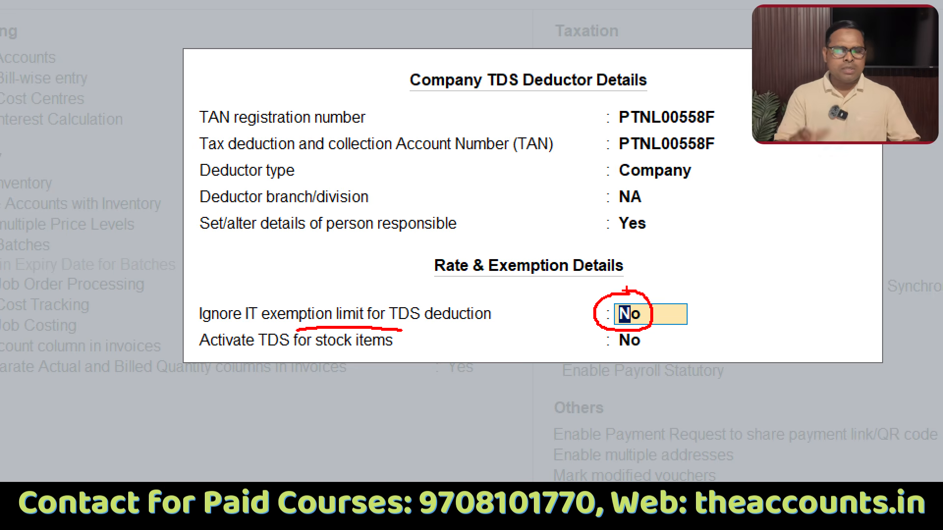
{"action": "key", "text": "Escape"}
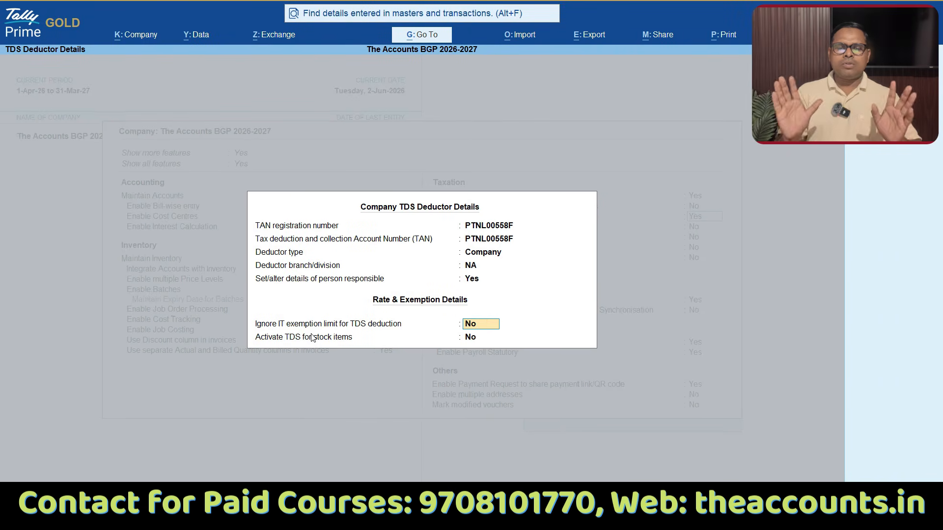
{"action": "key", "text": "Return"}
{"action": "key", "text": "Return"}
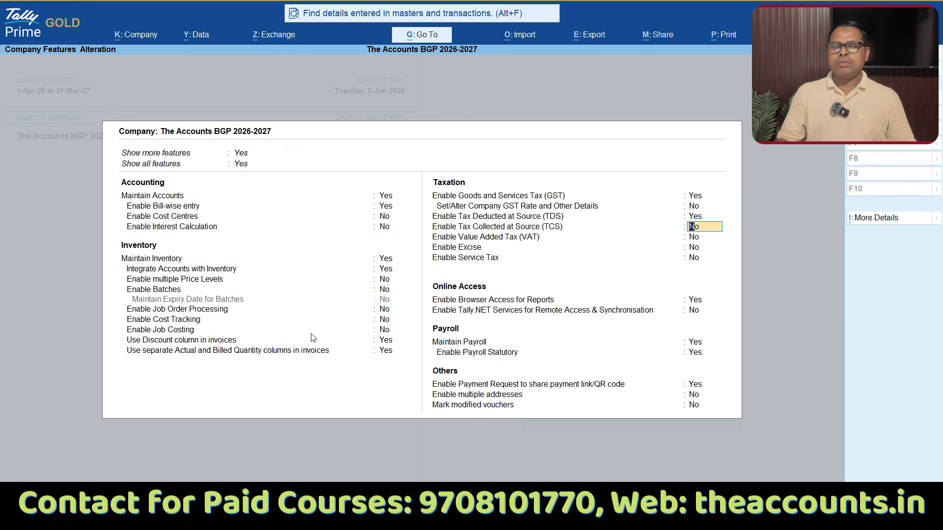
{"action": "key", "text": "ctrl+a"}
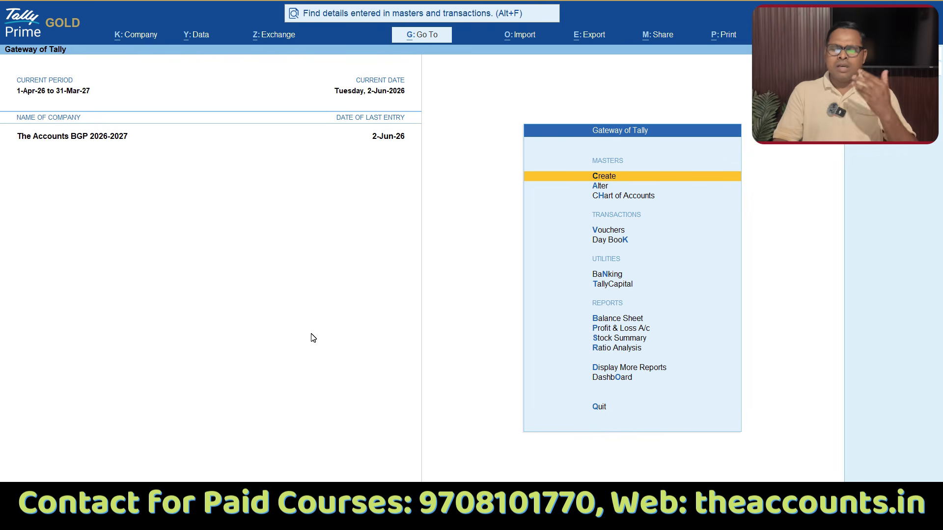
{"action": "key", "text": "Down"}
{"action": "key", "text": "Down"}
{"action": "key", "text": "Down"}
{"action": "key", "text": "Down"}
{"action": "key", "text": "Down"}
{"action": "key", "text": "Up"}
{"action": "key", "text": "Up"}
{"action": "key", "text": "Down"}
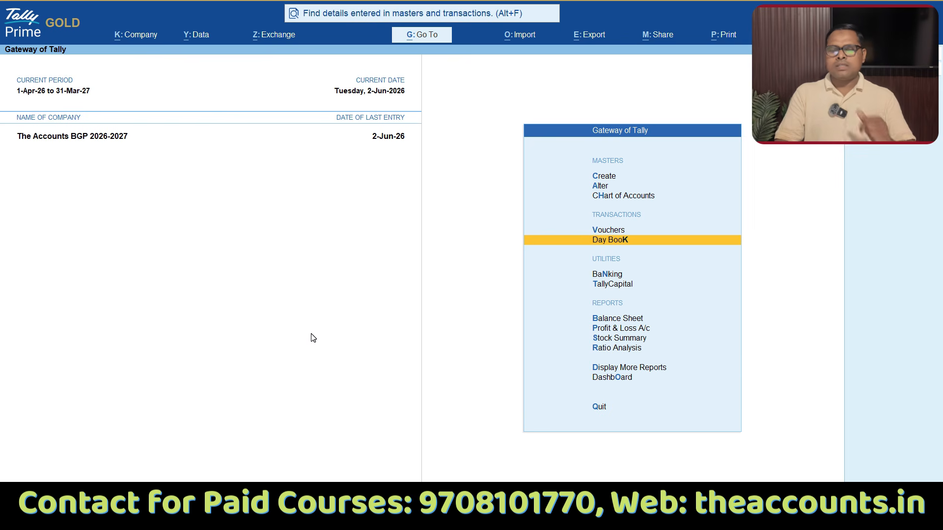
{"action": "key", "text": "Up"}
{"action": "key", "text": "Up"}
{"action": "key", "text": "Up"}
{"action": "key", "text": "Down"}
{"action": "key", "text": "Down"}
{"action": "key", "text": "Down"}
Step: Open voucher entry, set the voucher date to 15-May-26, and switch to a Purchase voucher
{"action": "key", "text": "Up"}
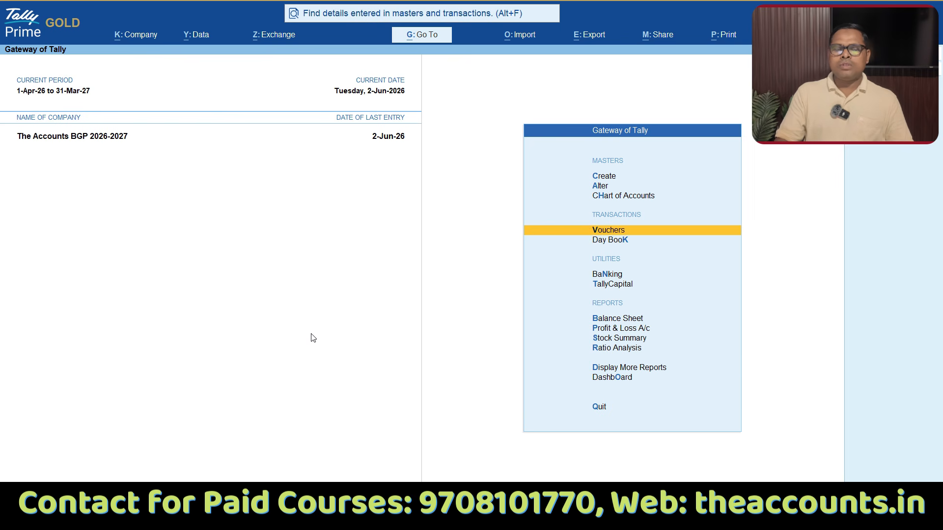
{"action": "key", "text": "Return"}
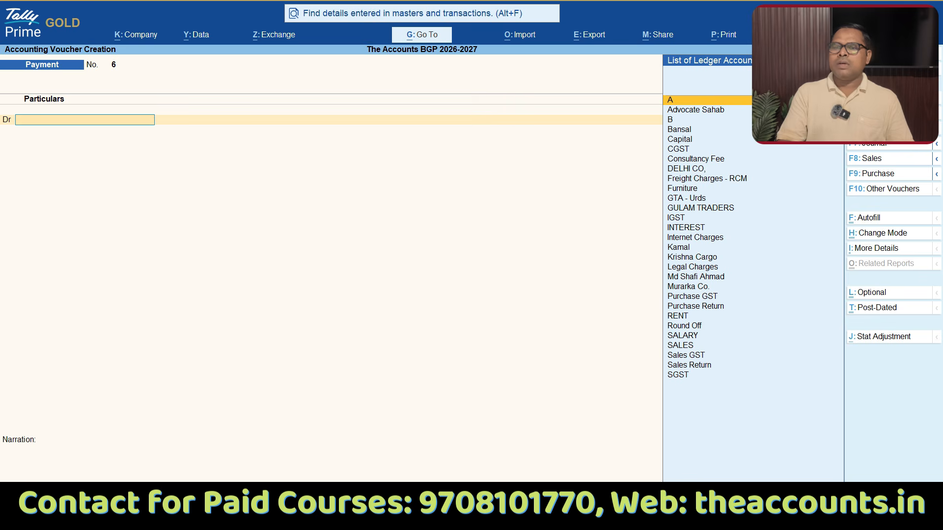
{"action": "key", "text": "F2"}
{"action": "type", "text": "15.5"}
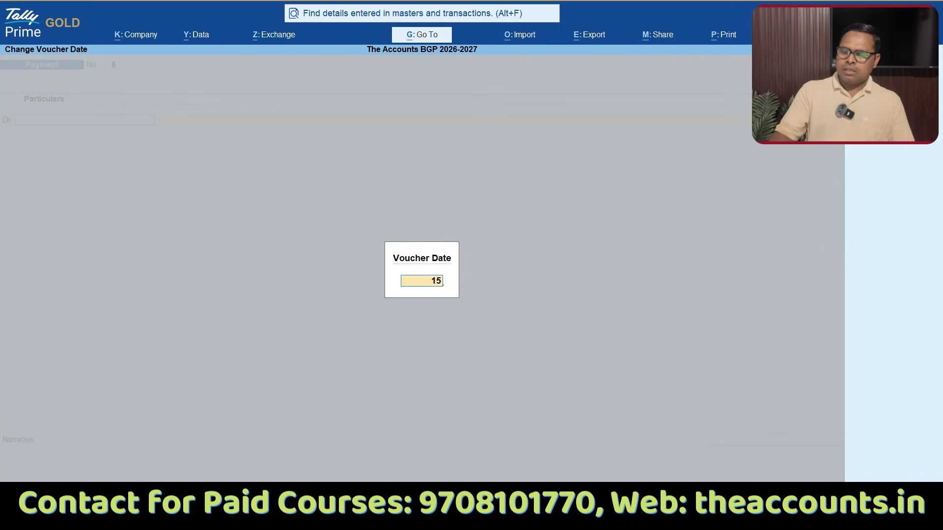
{"action": "key", "text": "Return"}
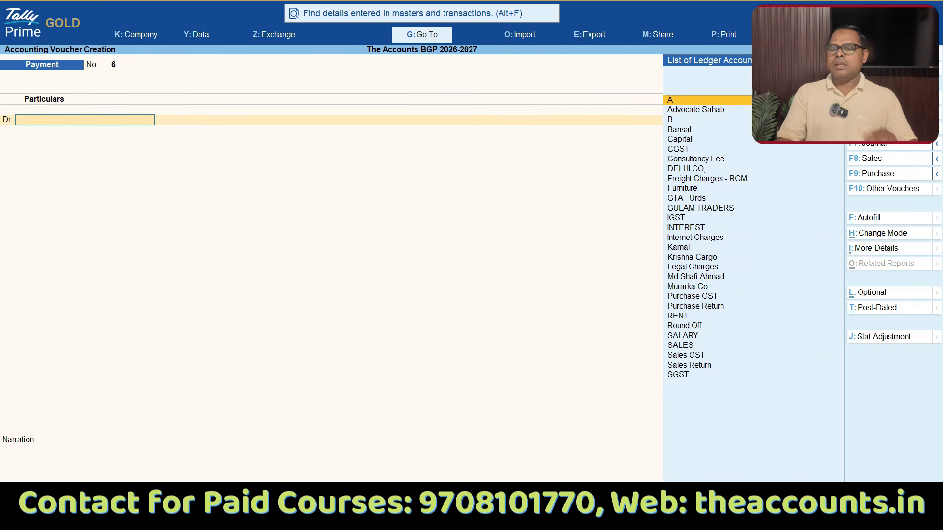
{"action": "left_click", "coordinate": [893, 176]}
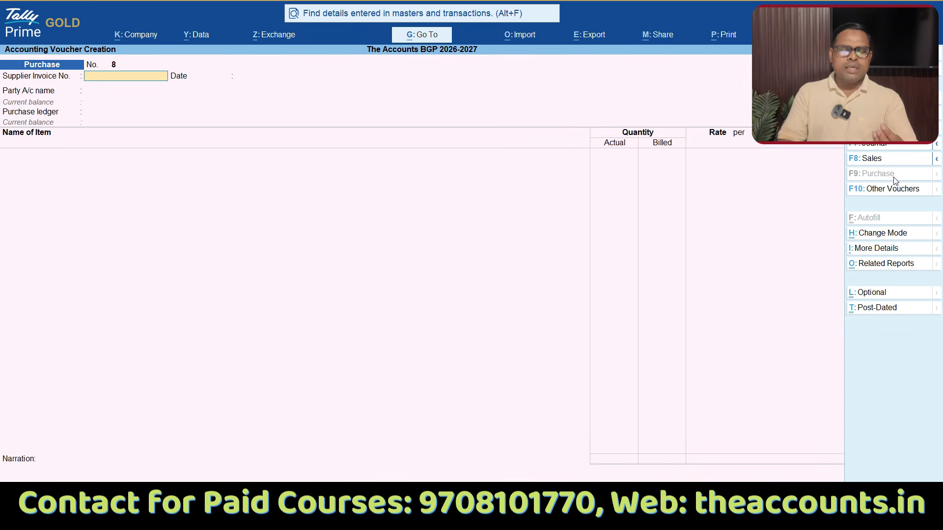
{"action": "key", "text": "alt+Tab"}
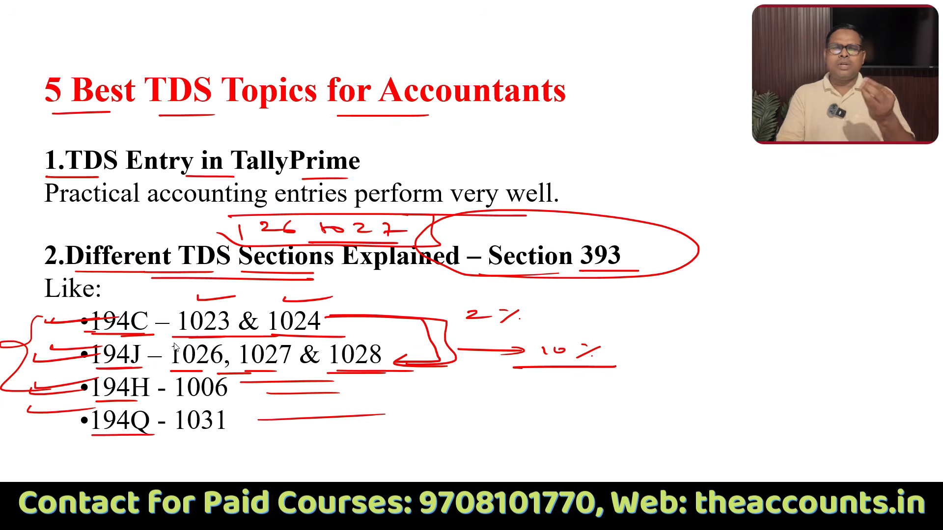
{"action": "key", "text": "alt+Tab"}
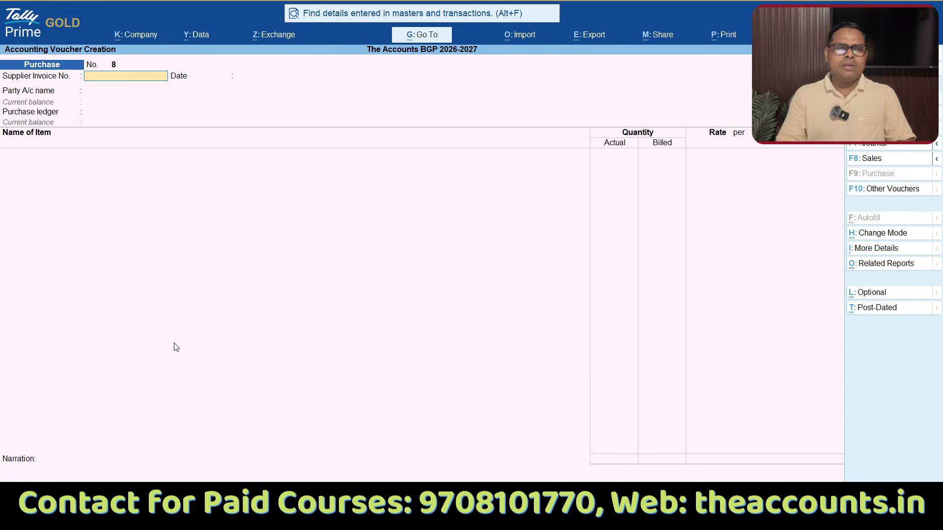
{"action": "key", "text": "ctrl+1"}
{"action": "left_click", "coordinate": [17, 137]}
{"action": "mouse_move", "coordinate": [25, 97]}
{"action": "left_mouse_down"}
{"action": "mouse_move", "coordinate": [215, 242]}
{"action": "mouse_move", "coordinate": [7, 93]}
{"action": "left_mouse_up"}
{"action": "key", "text": "Escape"}
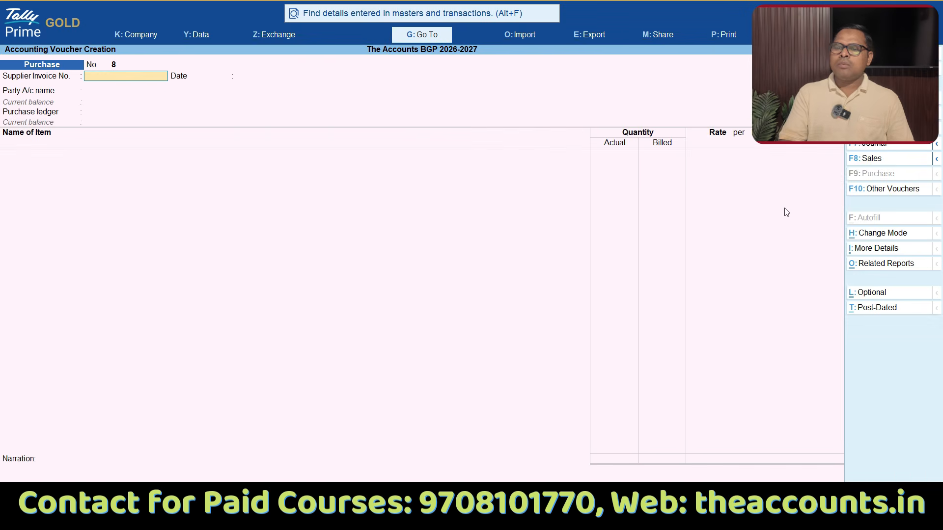
Step: Change the purchase voucher mode to Accounting Invoice
{"action": "key", "text": "ctrl+h"}
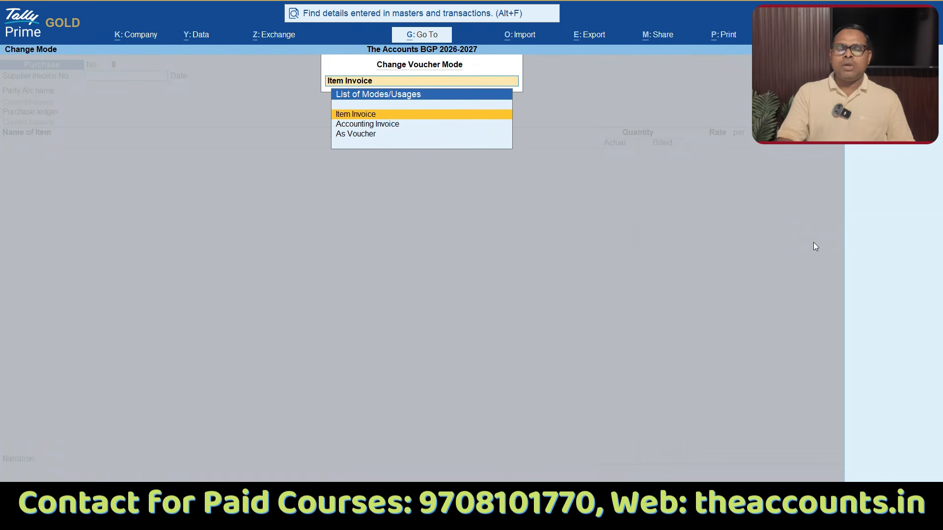
{"action": "key", "text": "Down"}
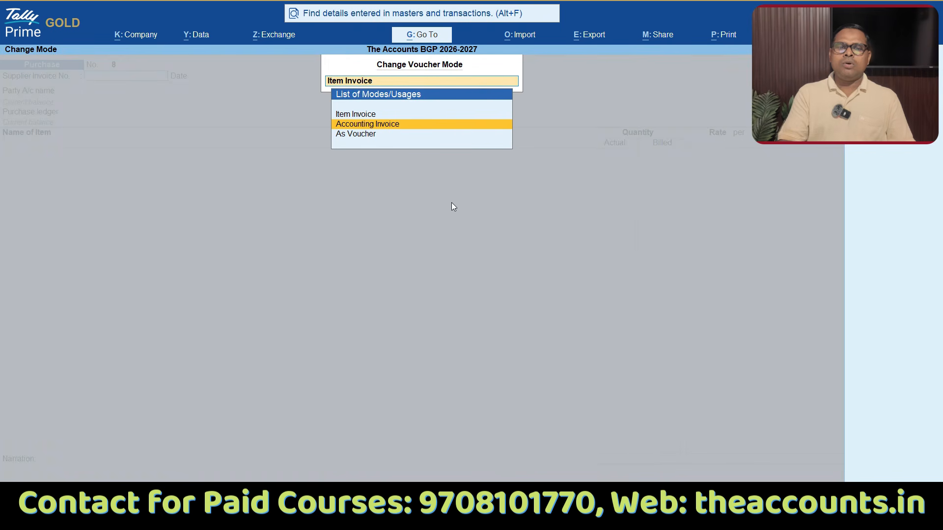
{"action": "mouse_move", "coordinate": [399, 121]}
{"action": "left_mouse_down"}
{"action": "mouse_move", "coordinate": [408, 140]}
{"action": "mouse_move", "coordinate": [457, 102]}
{"action": "left_mouse_up"}
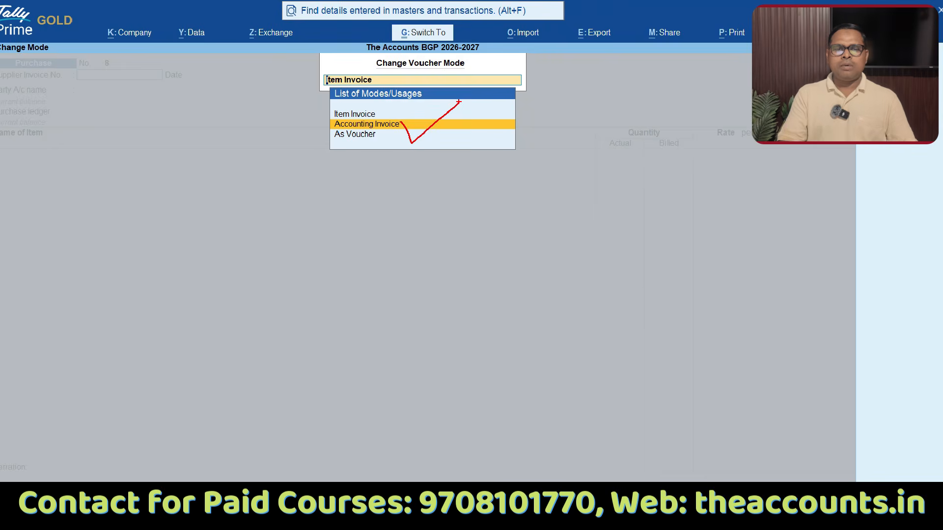
{"action": "left_click", "coordinate": [379, 126]}
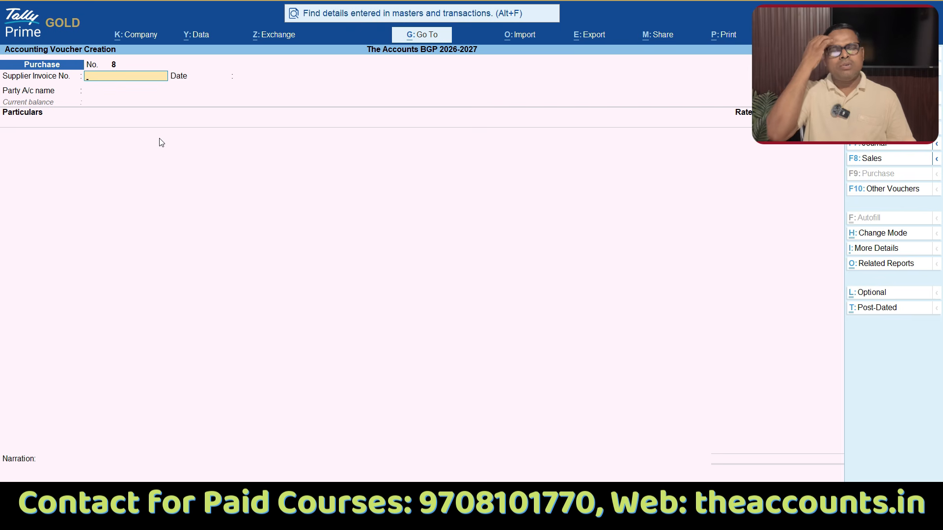
Step: Enter supplier invoice number 105 and accept 15-May-26 as the invoice date
{"action": "type", "text": "105"}
{"action": "key", "text": "Return"}
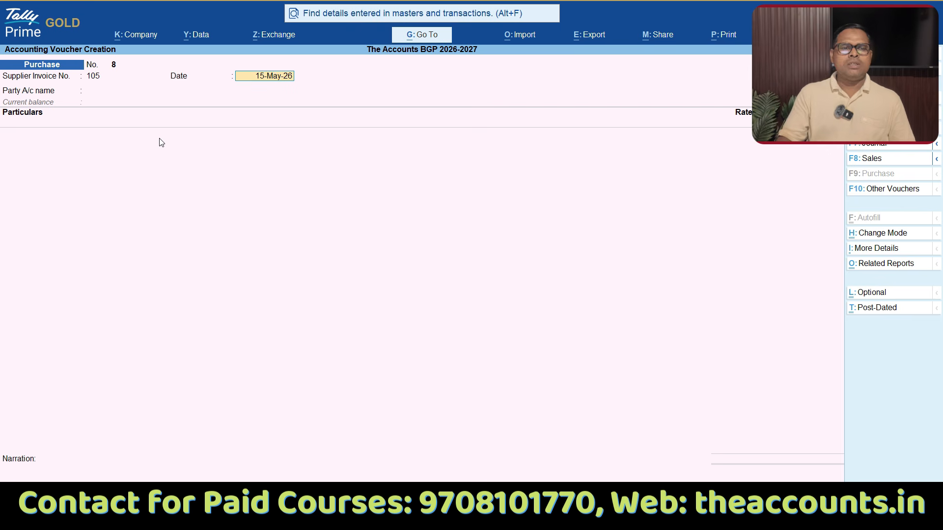
{"action": "key", "text": "Return"}
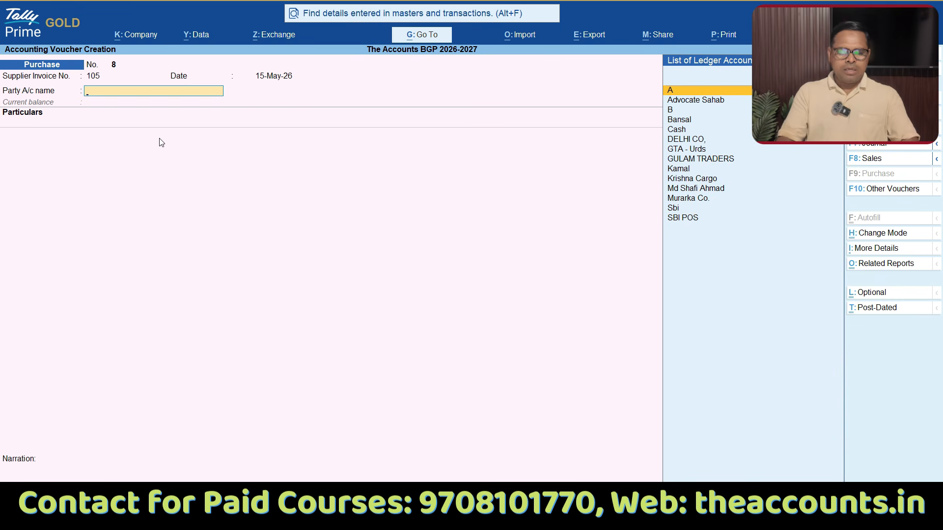
Step: Start creating a new ledger for the party account and name it "Contractor - A" without an alias
{"action": "key", "text": "alt+c"}
{"action": "type", "text": "Contracto"}
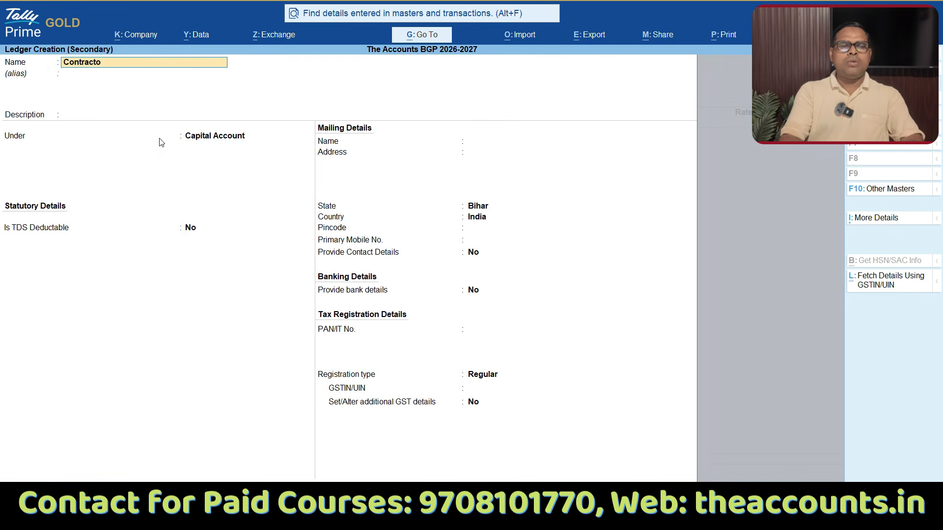
{"action": "type", "text": "r - A"}
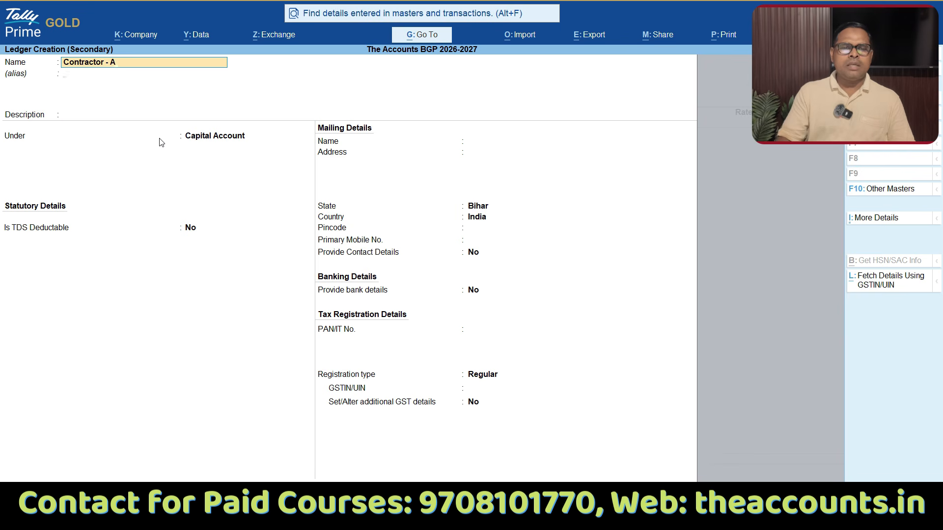
{"action": "key", "text": "Return"}
{"action": "key", "text": "Return"}
Step: Place the new ledger under Sundry Creditors and accept the default bill-by-bill and credit period settings
{"action": "type", "text": "Sun"}
{"action": "key", "text": "Down"}
{"action": "key", "text": "Up"}
{"action": "key", "text": "Return"}
{"action": "key", "text": "Return"}
{"action": "key", "text": "Return"}
{"action": "key", "text": "Return"}
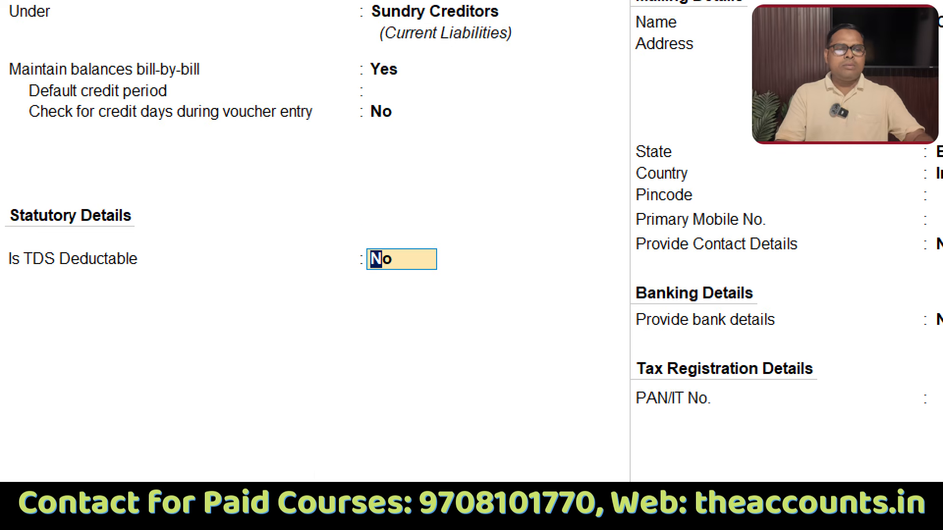
{"action": "mouse_move", "coordinate": [363, 224]}
{"action": "left_mouse_down"}
{"action": "mouse_move", "coordinate": [373, 176]}
{"action": "mouse_move", "coordinate": [342, 173]}
{"action": "left_mouse_up"}
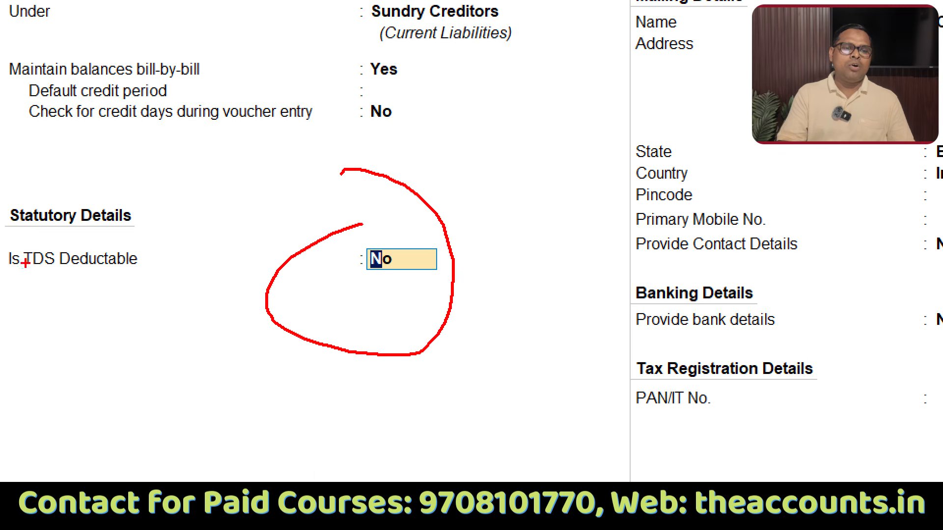
{"action": "mouse_move", "coordinate": [4, 239]}
{"action": "left_mouse_down"}
{"action": "mouse_move", "coordinate": [164, 218]}
{"action": "mouse_move", "coordinate": [184, 236]}
{"action": "left_mouse_up"}
{"action": "left_click_drag", "start_coordinate": [313, 244], "coordinate": [573, 180]}
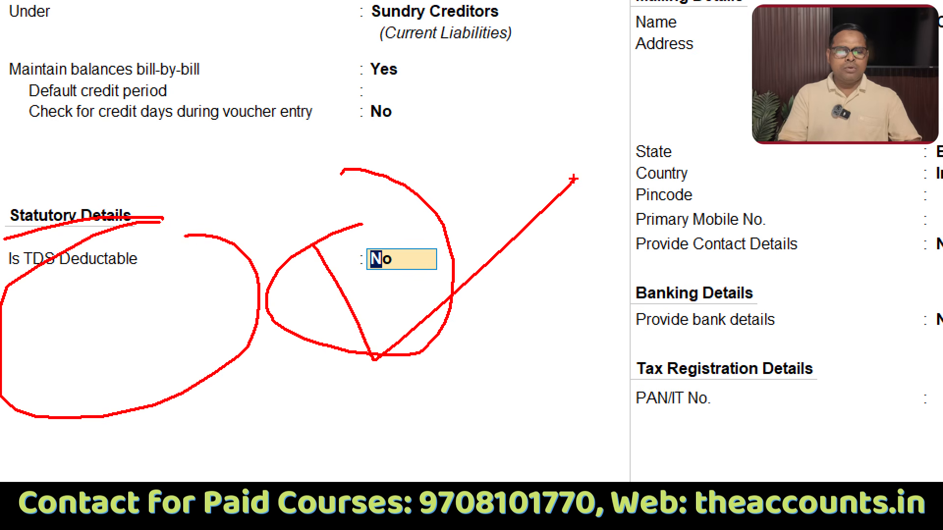
Step: Mark the Contractor - A ledger as TDS deductable and set its deductee type to Company - Resident
{"action": "type", "text": "y"}
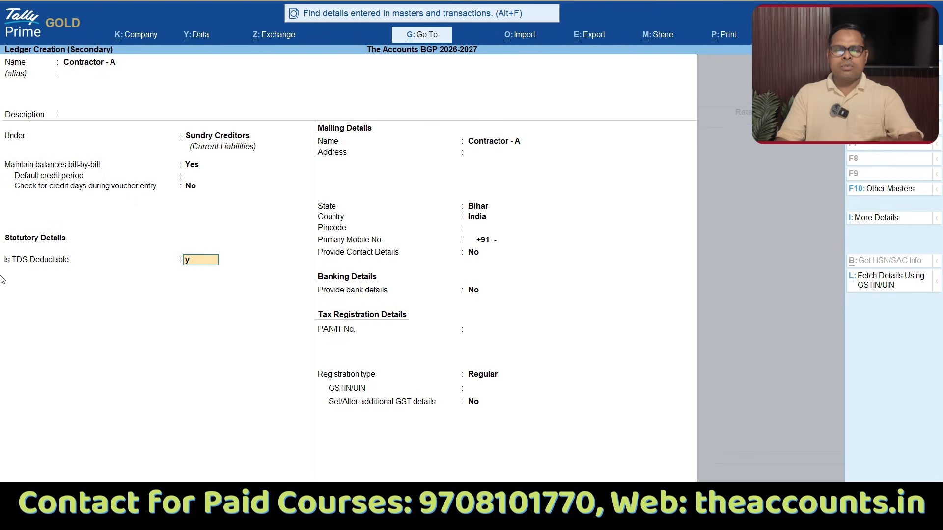
{"action": "key", "text": "Return"}
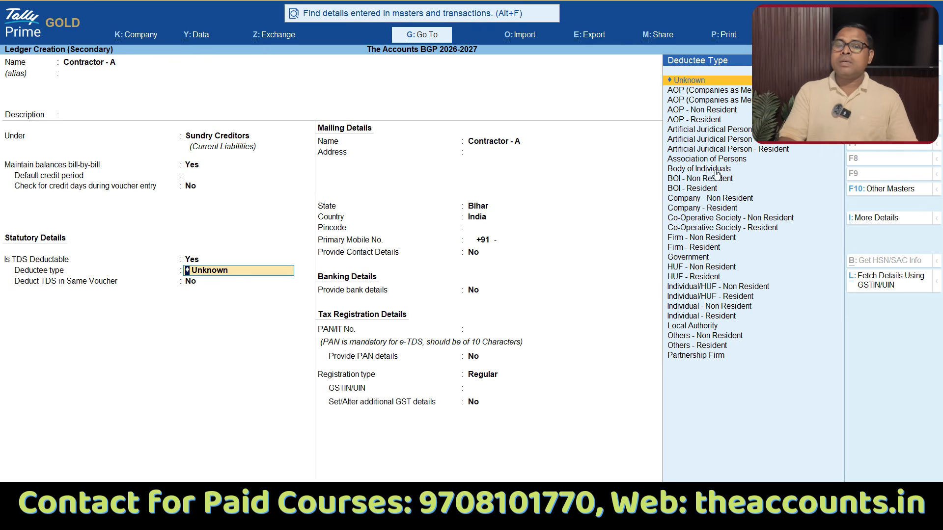
{"action": "key", "text": "ctrl+1"}
{"action": "left_click", "coordinate": [732, 99]}
{"action": "left_click_drag", "start_coordinate": [713, 67], "coordinate": [452, 183]}
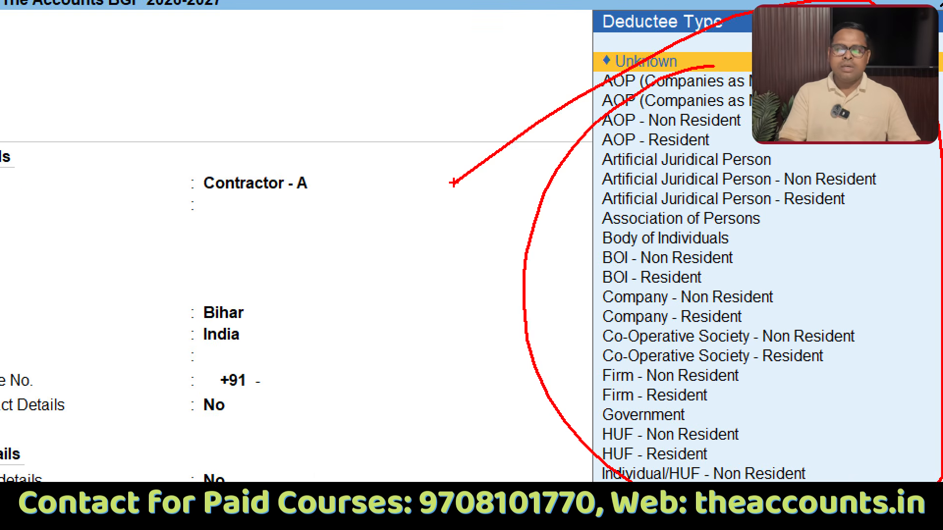
{"action": "key", "text": "Escape"}
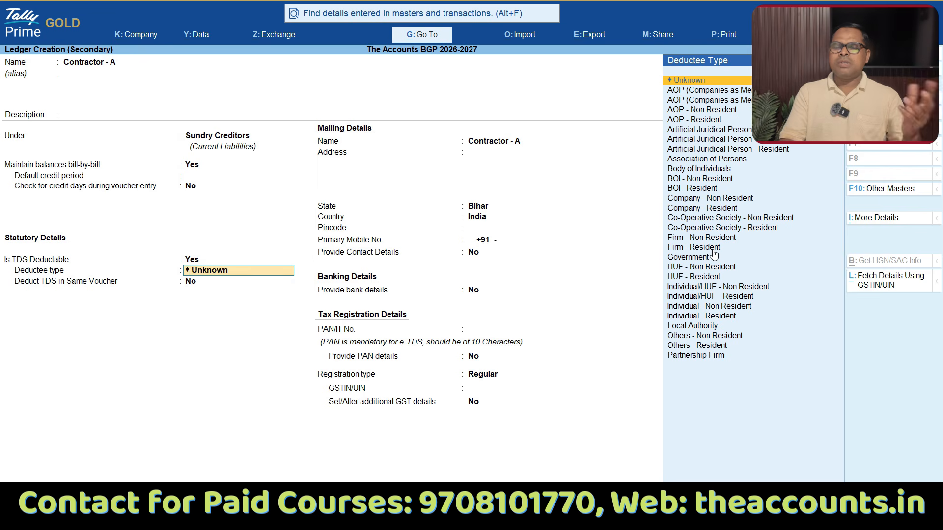
{"action": "type", "text": "Com"}
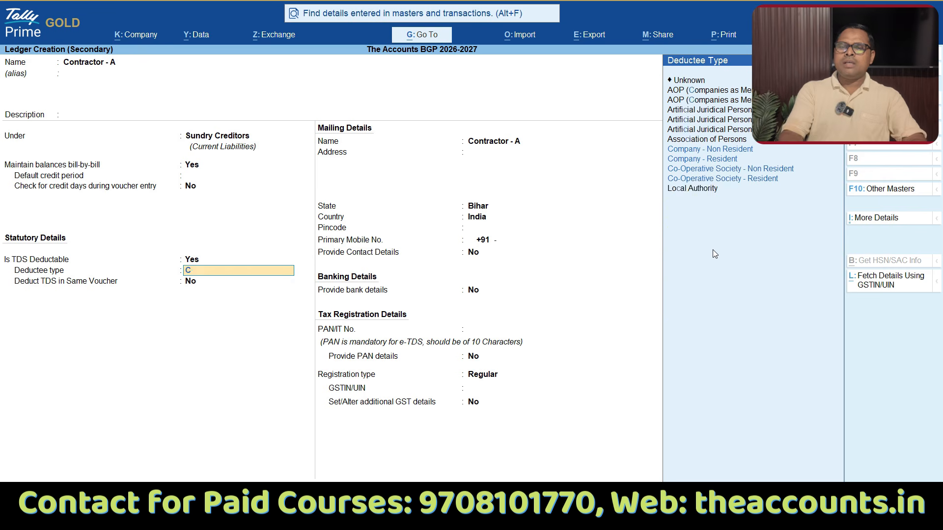
{"action": "key", "text": "Down"}
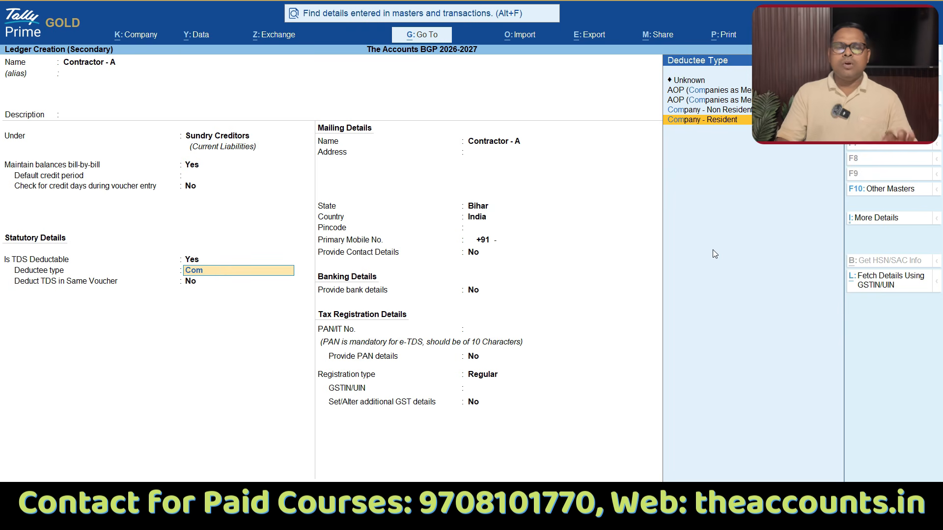
{"action": "key", "text": "Return"}
Step: Set Deduct TDS in Same Voucher to Yes for the contractor ledger
{"action": "key", "text": "y"}
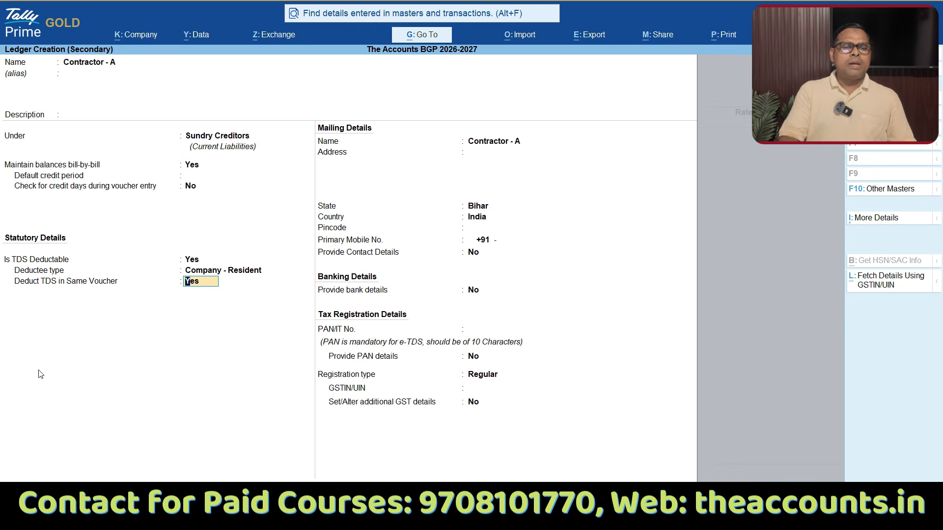
{"action": "key", "text": "ctrl+1"}
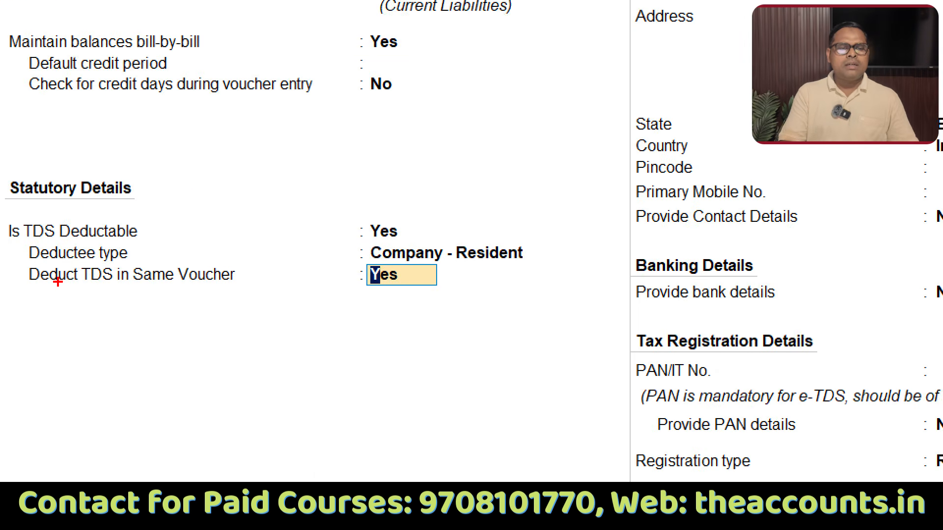
{"action": "left_click_drag", "start_coordinate": [67, 297], "coordinate": [197, 323]}
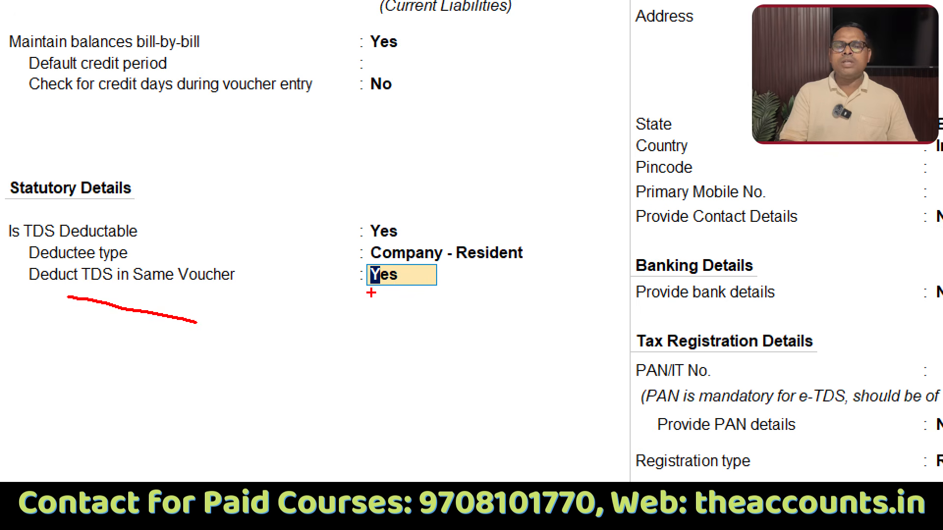
{"action": "mouse_move", "coordinate": [409, 258]}
{"action": "left_mouse_down"}
{"action": "mouse_move", "coordinate": [499, 275]}
{"action": "mouse_move", "coordinate": [394, 243]}
{"action": "left_mouse_up"}
{"action": "key", "text": "Escape"}
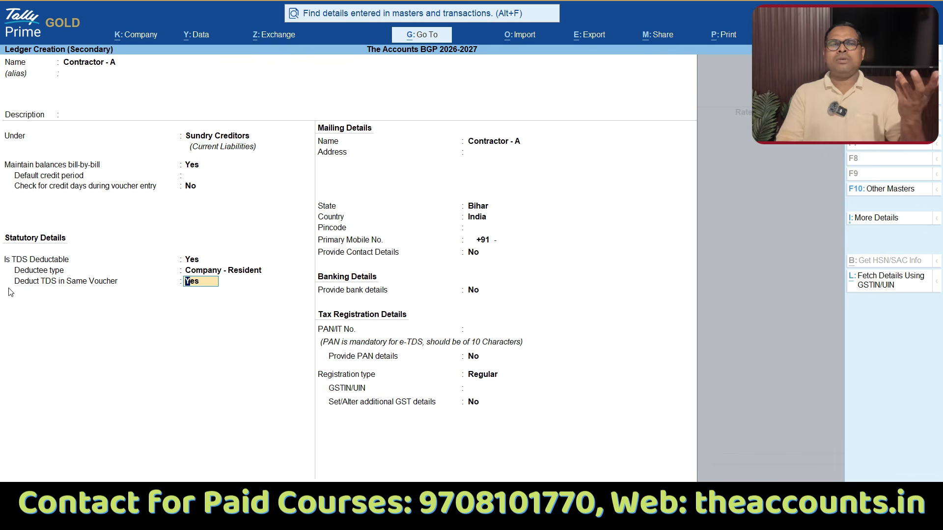
{"action": "key", "text": "Return"}
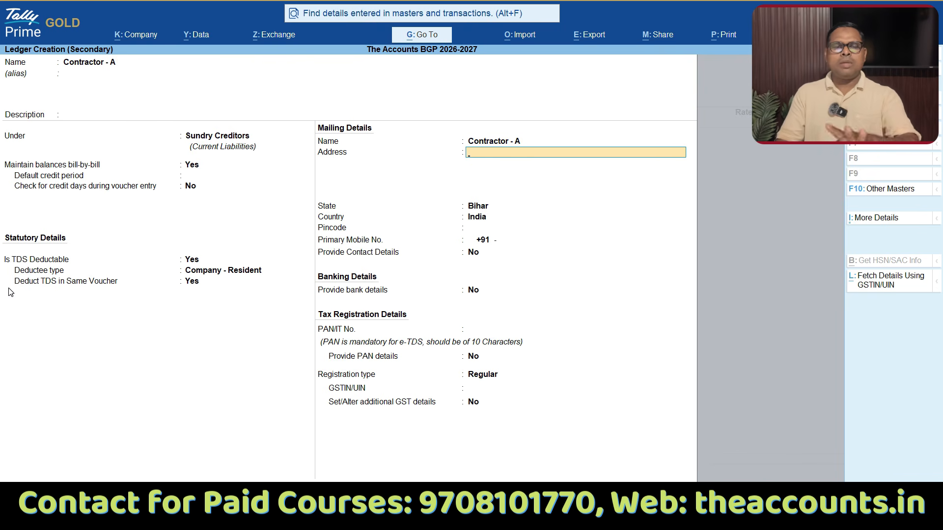
Step: Leave the address blank, accept Bihar and India as the location, and skip the contact and bank details
{"action": "key", "text": "Return"}
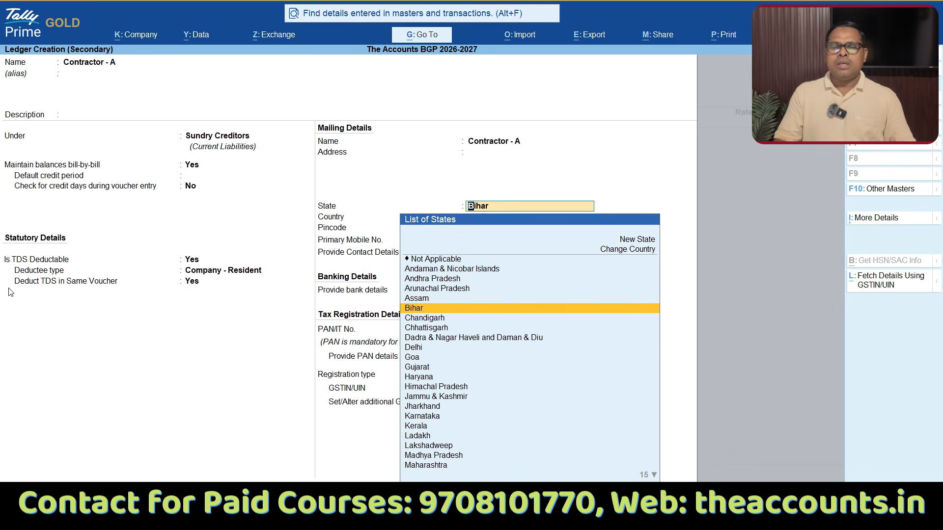
{"action": "key", "text": "Return"}
{"action": "key", "text": "Return"}
{"action": "key", "text": "Return"}
{"action": "key", "text": "Return"}
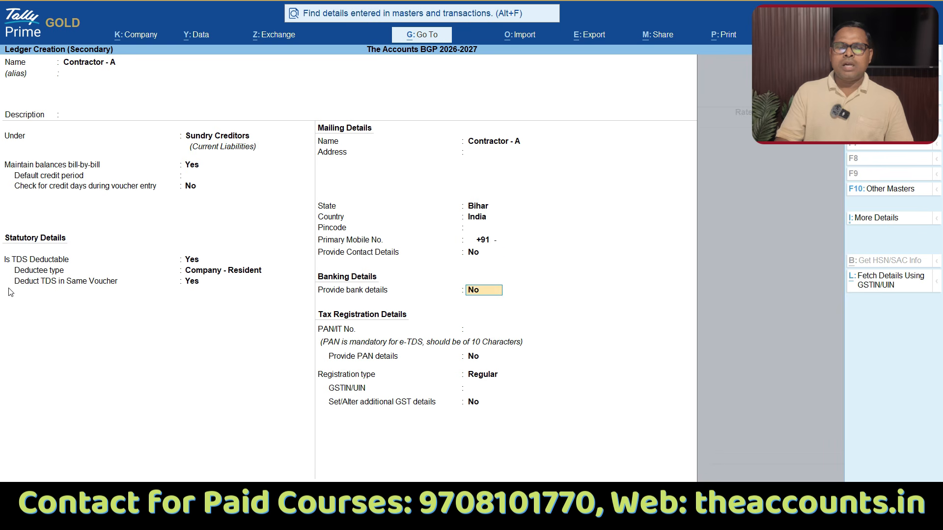
{"action": "key", "text": "Return"}
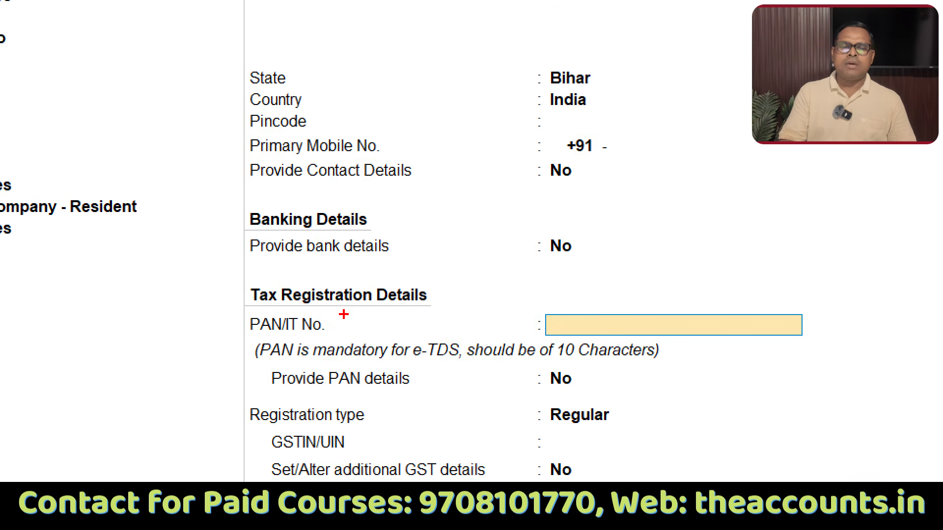
Step: Enter the contractor's PAN in the tax registration details and keep Provide PAN details at No
{"action": "mouse_move", "coordinate": [258, 371]}
{"action": "left_mouse_down"}
{"action": "mouse_move", "coordinate": [410, 375]}
{"action": "mouse_move", "coordinate": [639, 363]}
{"action": "left_mouse_up"}
{"action": "mouse_move", "coordinate": [562, 296]}
{"action": "left_mouse_down"}
{"action": "mouse_move", "coordinate": [466, 257]}
{"action": "mouse_move", "coordinate": [422, 316]}
{"action": "left_mouse_up"}
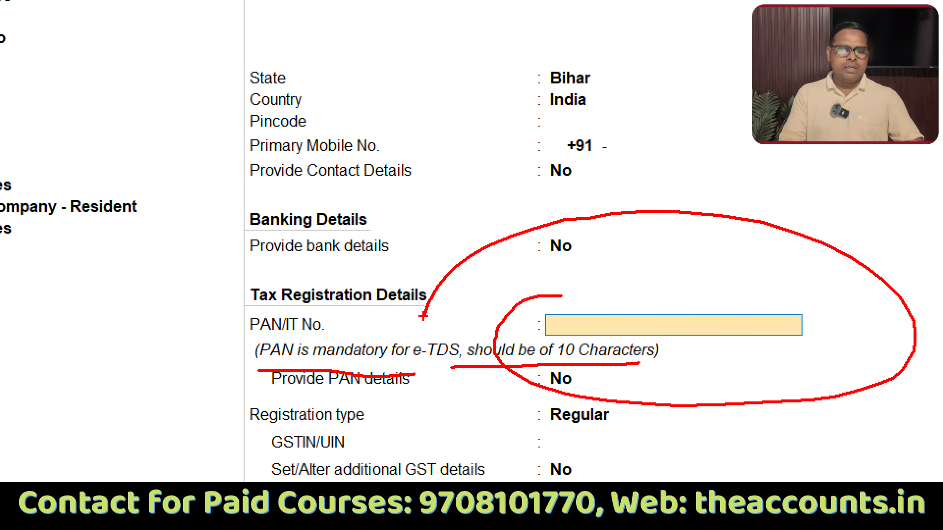
{"action": "key", "text": "Escape"}
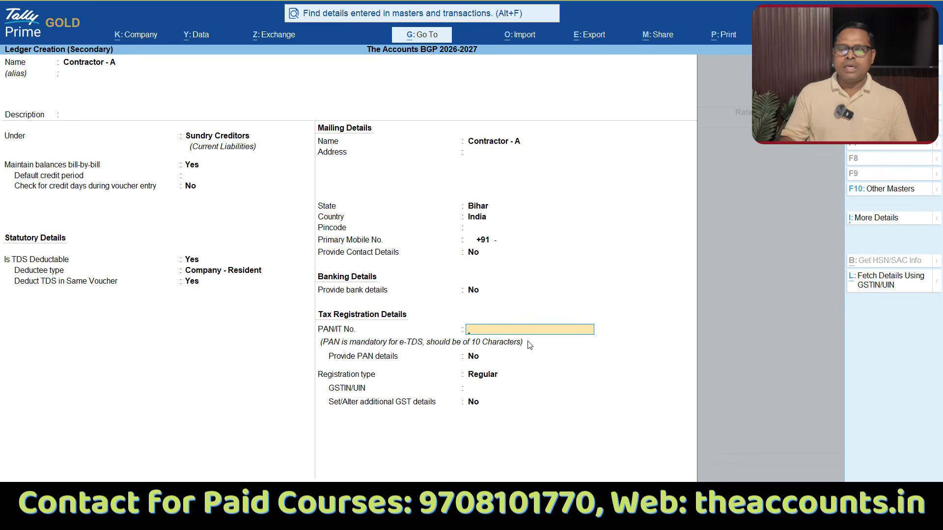
{"action": "key", "text": "ctrl+alt+v"}
{"action": "key", "text": "Return"}
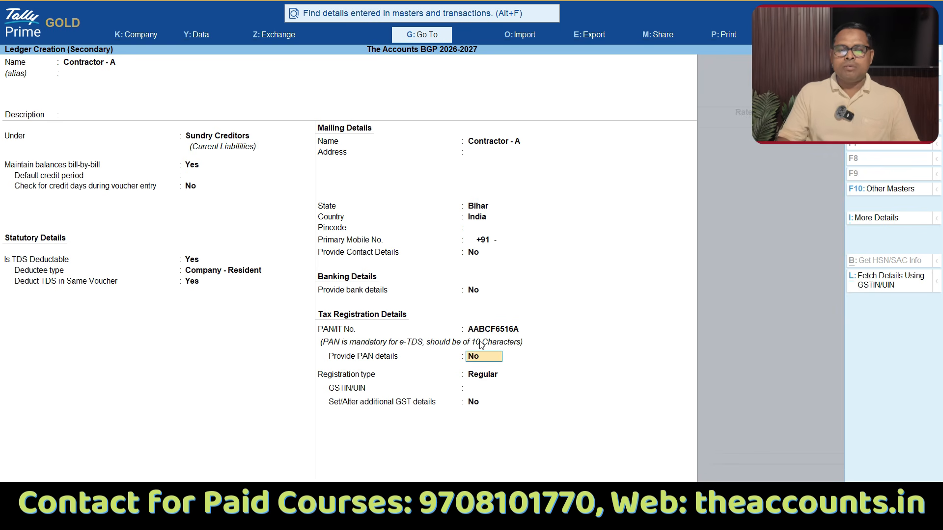
{"action": "key", "text": "Return"}
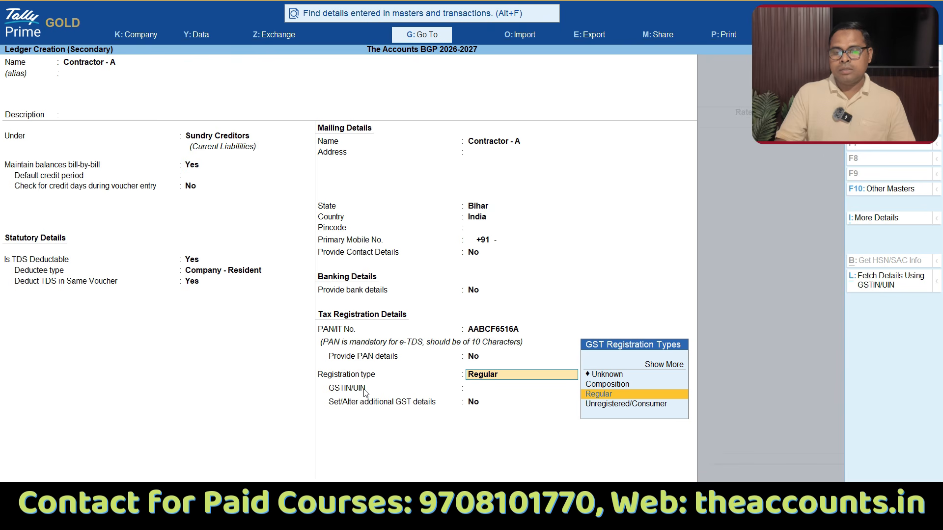
Step: Keep the registration type Regular, enter the contractor's GSTIN, and leave additional GST details at No
{"action": "key", "text": "Return"}
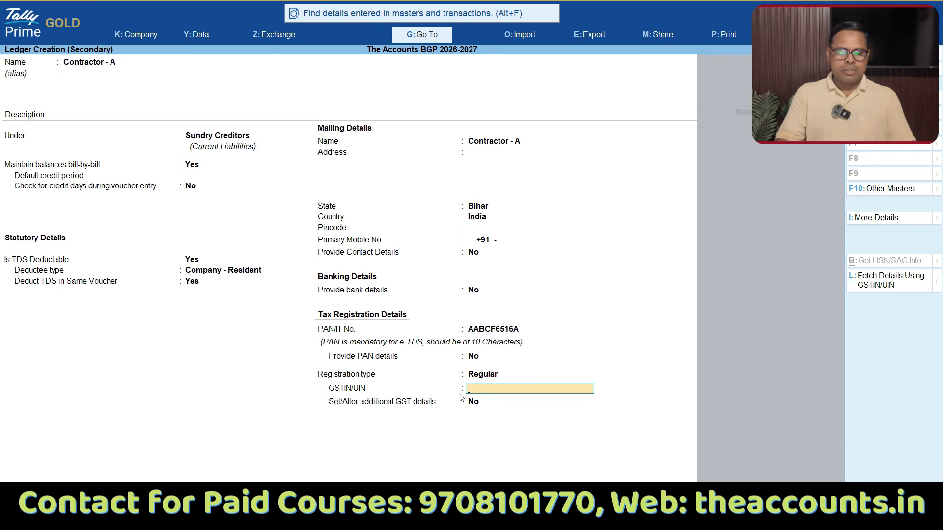
{"action": "key", "text": "Return"}
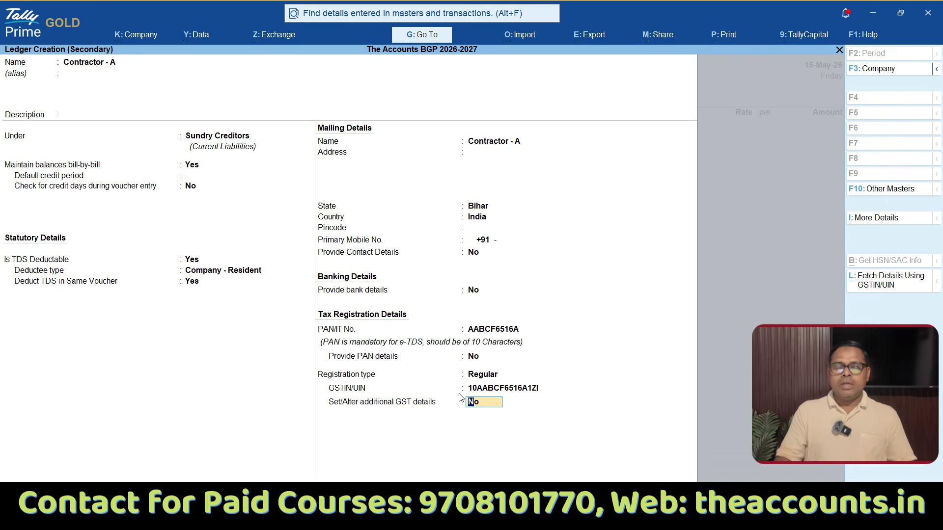
{"action": "key", "text": "Return"}
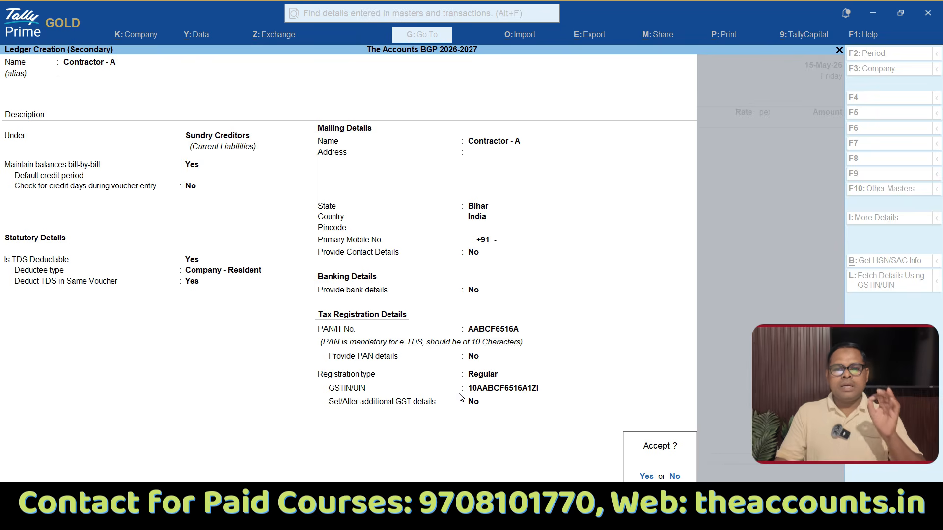
Step: Save the Contractor - A ledger and accept the receipt and party details without changes
{"action": "key", "text": "Return"}
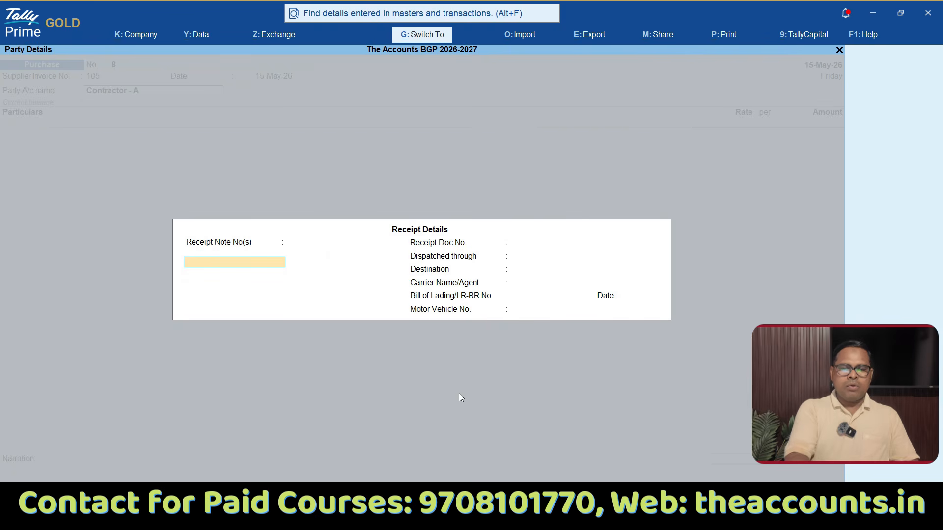
{"action": "key", "text": "ctrl+a"}
{"action": "key", "text": "ctrl+a"}
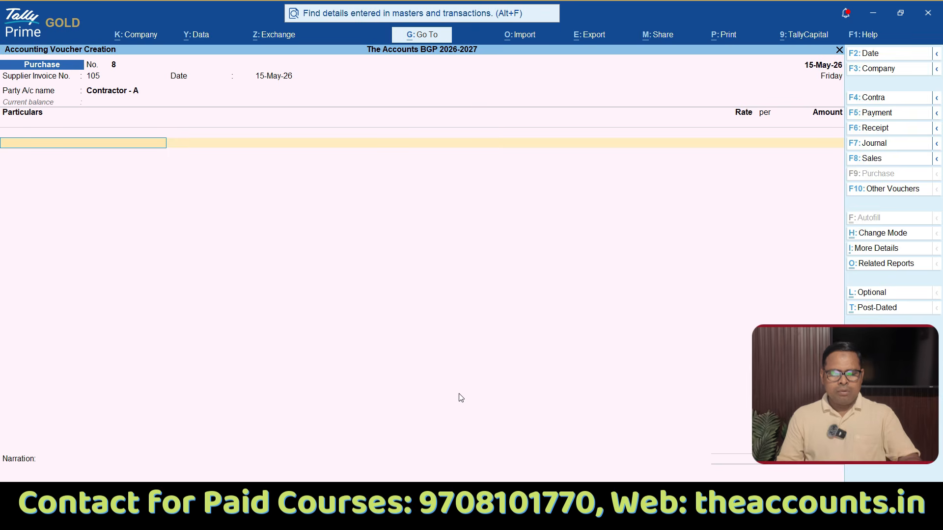
Step: Start a new ledger from the voucher's particulars and name it "Freight & Forwerding Charges" without an alias
{"action": "key", "text": "alt+c"}
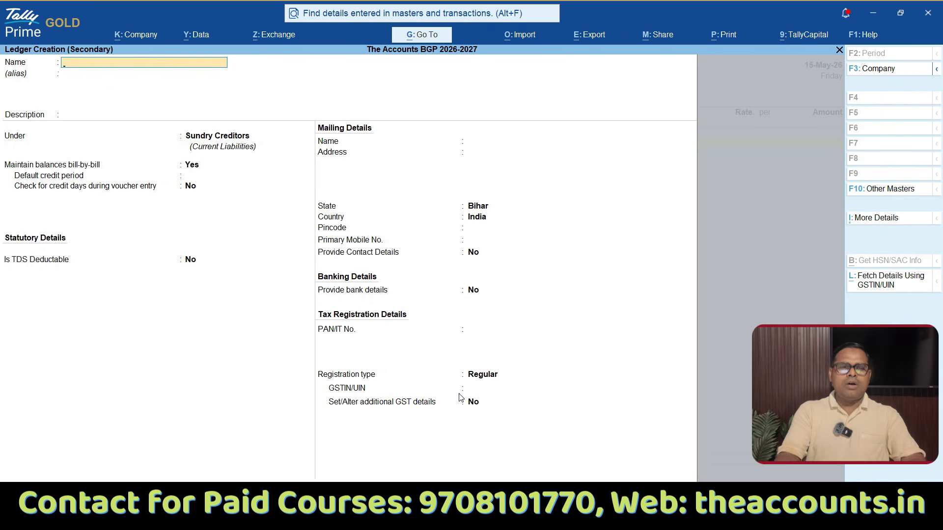
{"action": "type", "text": "Freight"}
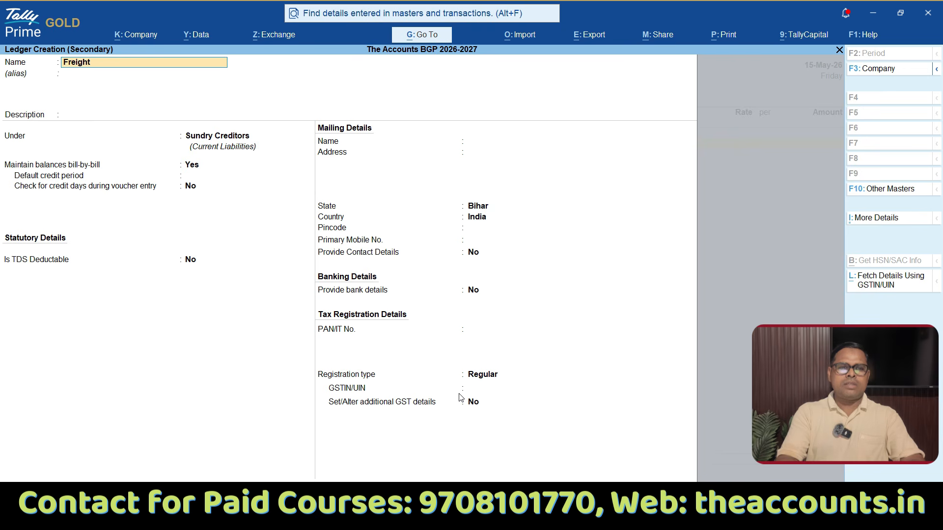
{"action": "type", "text": " & Forwerding Charges"}
{"action": "key", "text": "Return"}
{"action": "key", "text": "Return"}
{"action": "key", "text": "Return"}
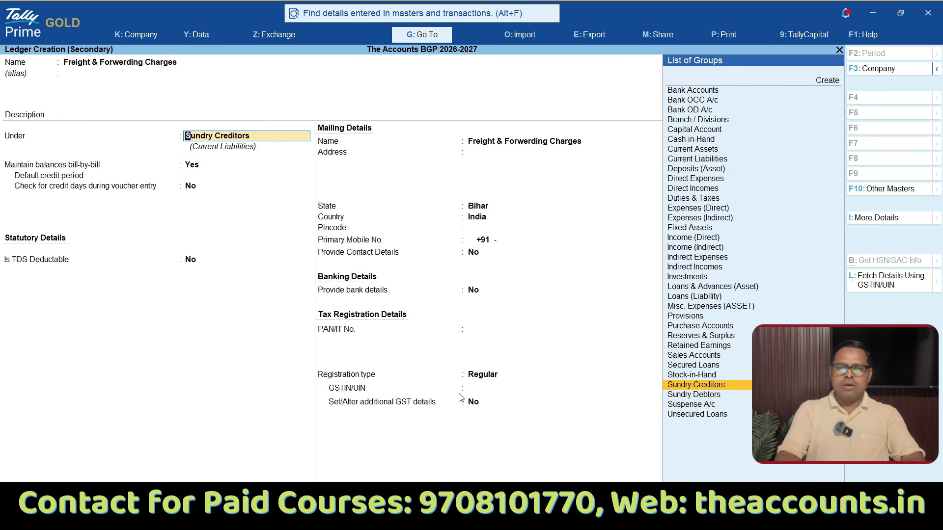
Step: Place the freight ledger under Indirect Expenses, keeping ledger type and assessable value calculation as Not Applicable
{"action": "type", "text": "ind"}
{"action": "key", "text": "Down"}
{"action": "key", "text": "Up"}
{"action": "key", "text": "Return"}
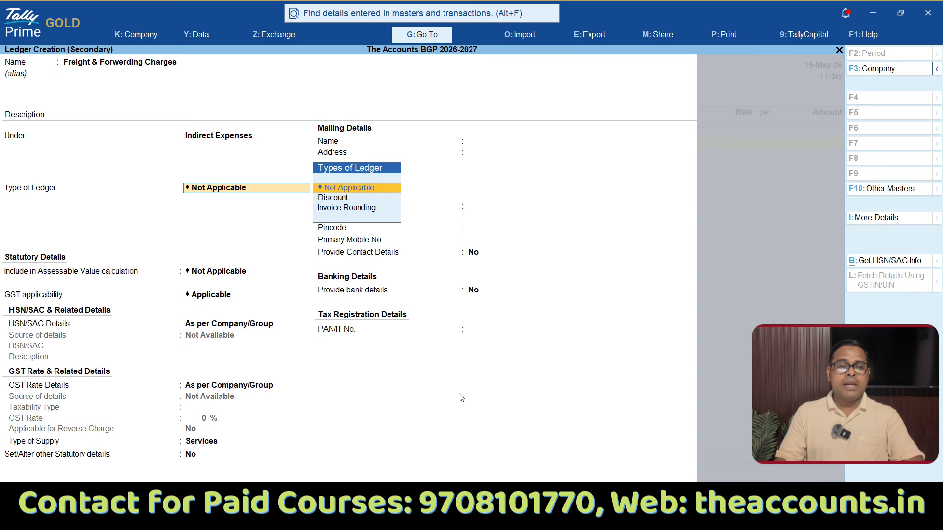
{"action": "key", "text": "Return"}
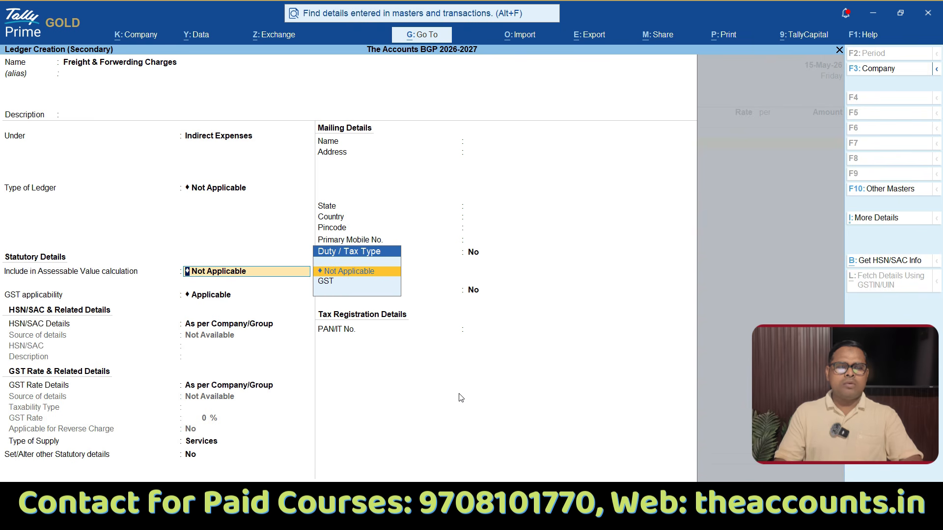
{"action": "key", "text": "Return"}
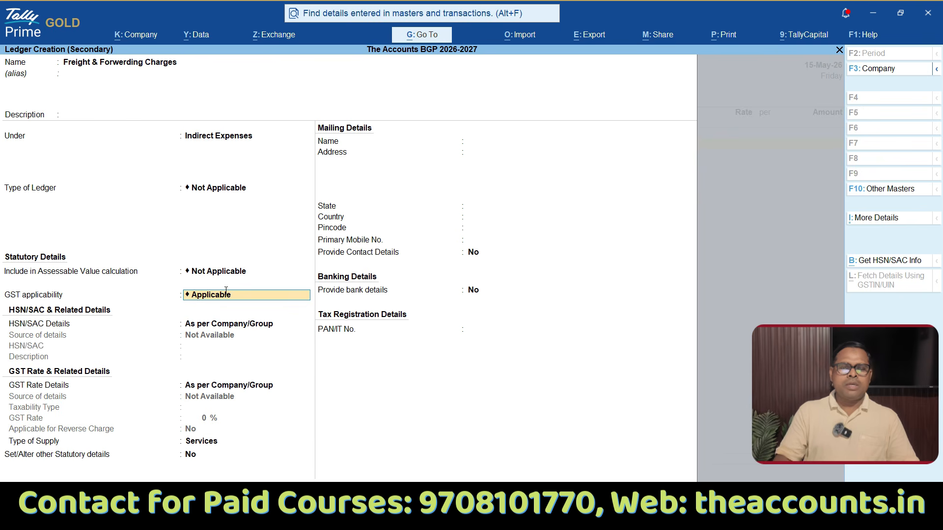
Step: Keep GST applicable, choose Specify Details Here for the HSN/SAC details, and enter code 996532 without a description
{"action": "key", "text": "Return"}
{"action": "key", "text": "Down"}
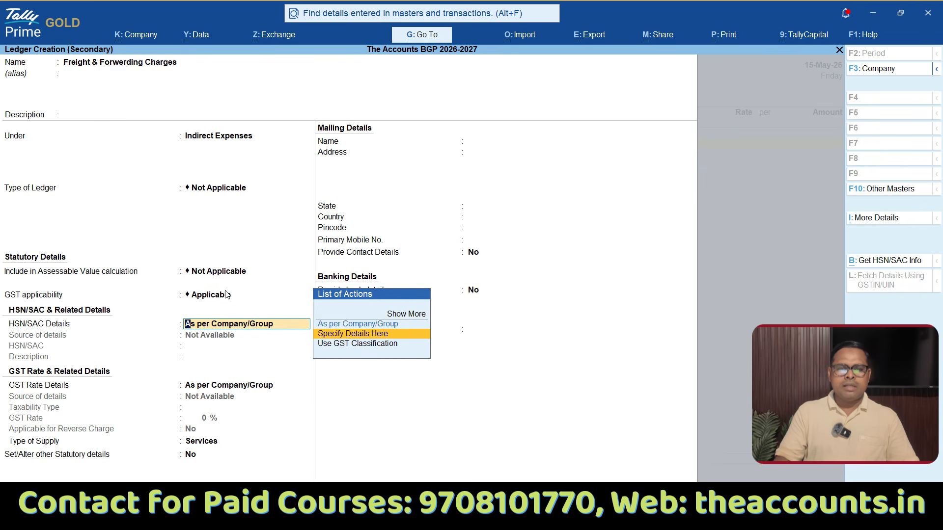
{"action": "key", "text": "Return"}
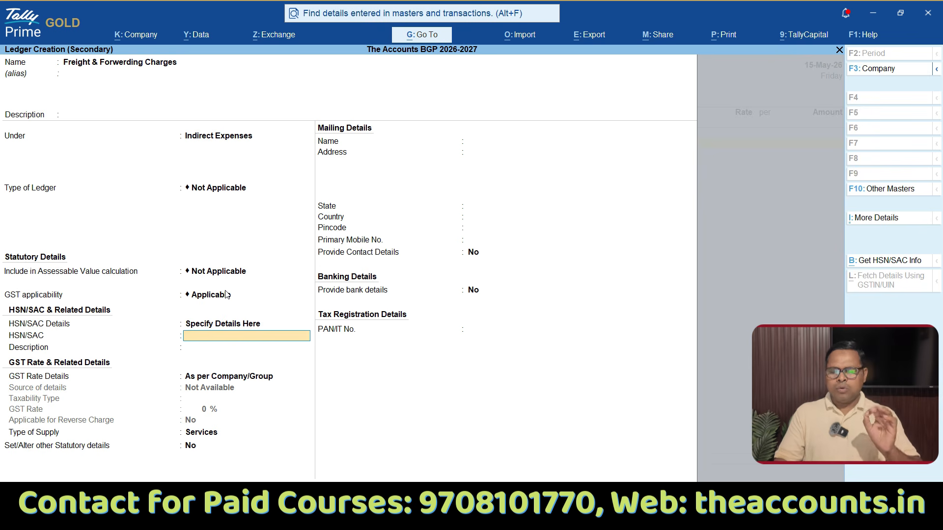
{"action": "type", "text": "996532"}
{"action": "key", "text": "Return"}
{"action": "key", "text": "Return"}
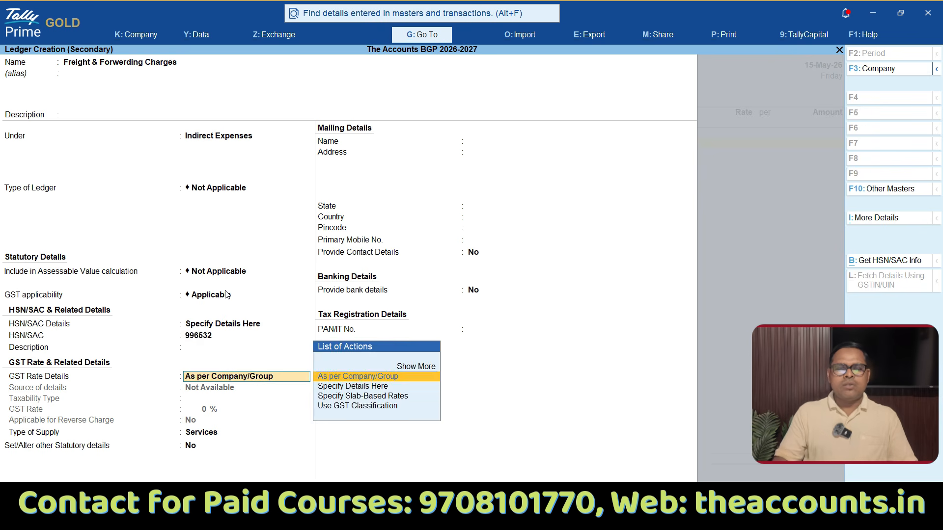
Step: Specify the GST rate details in the ledger itself as Taxable at 18%
{"action": "key", "text": "Down"}
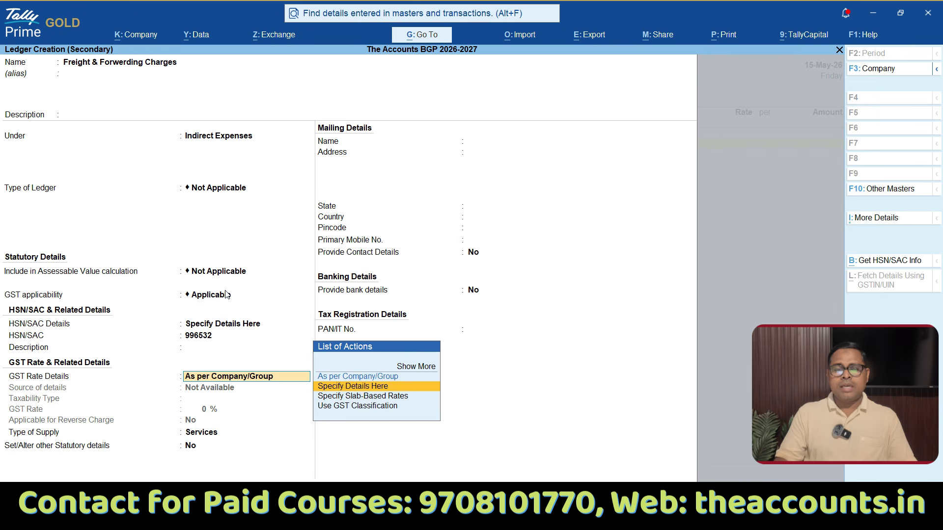
{"action": "key", "text": "Return"}
{"action": "key", "text": "Return"}
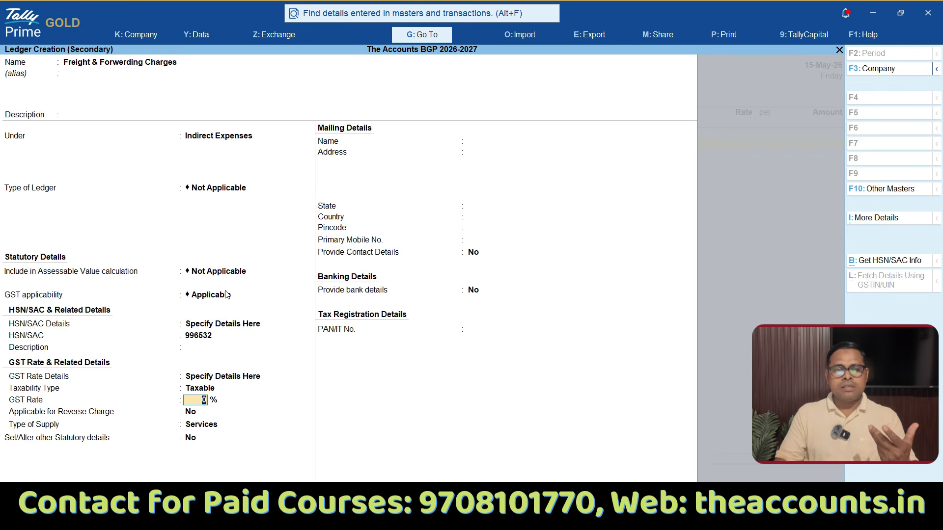
{"action": "type", "text": "18"}
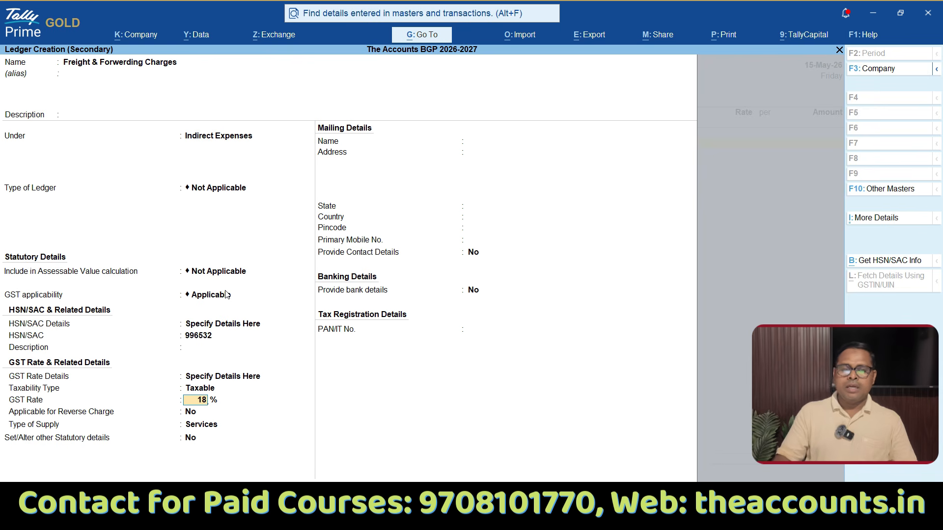
{"action": "key", "text": "Return"}
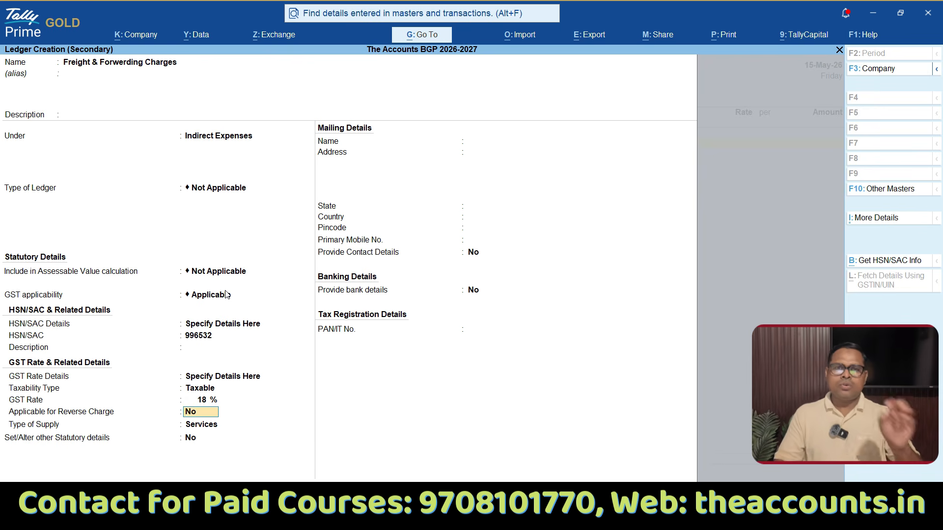
Step: Keep reverse charge at No and the supply type as Services, and set the ledger's other statutory details option to Yes
{"action": "key", "text": "Return"}
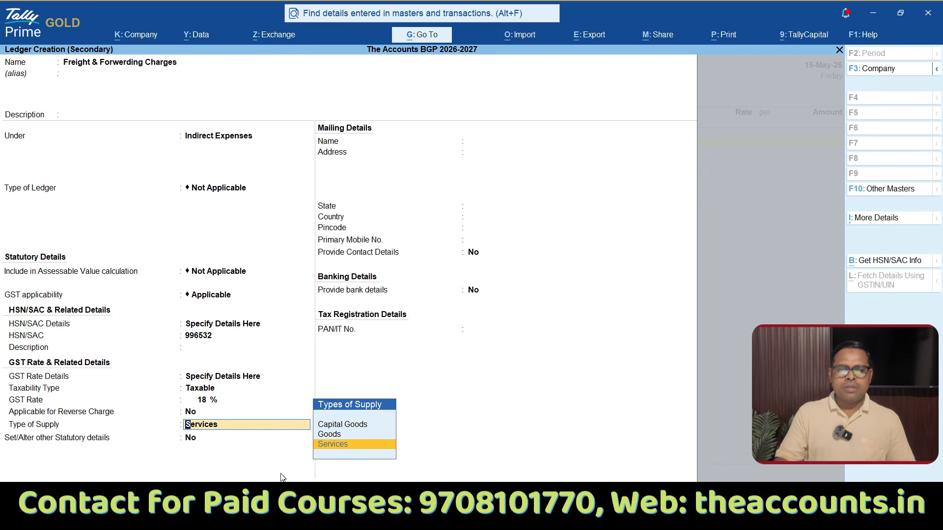
{"action": "key", "text": "Return"}
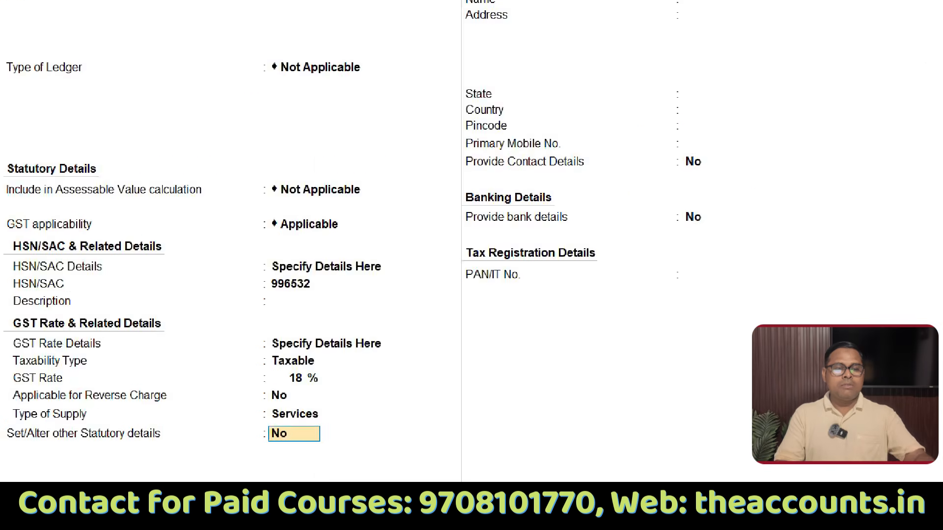
{"action": "mouse_move", "coordinate": [152, 419]}
{"action": "left_mouse_down"}
{"action": "mouse_move", "coordinate": [2, 413]}
{"action": "mouse_move", "coordinate": [2, 471]}
{"action": "left_mouse_up"}
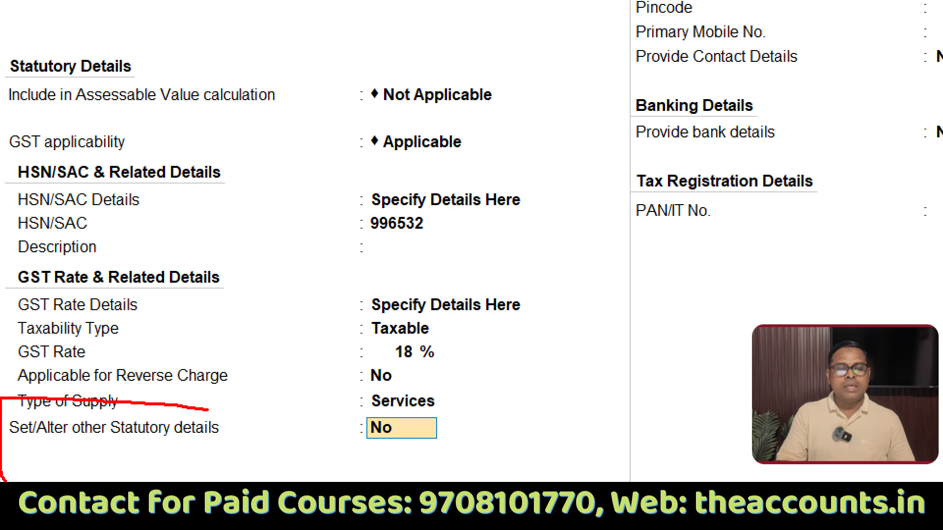
{"action": "mouse_move", "coordinate": [251, 482]}
{"action": "left_mouse_down"}
{"action": "mouse_move", "coordinate": [243, 429]}
{"action": "mouse_move", "coordinate": [201, 407]}
{"action": "left_mouse_up"}
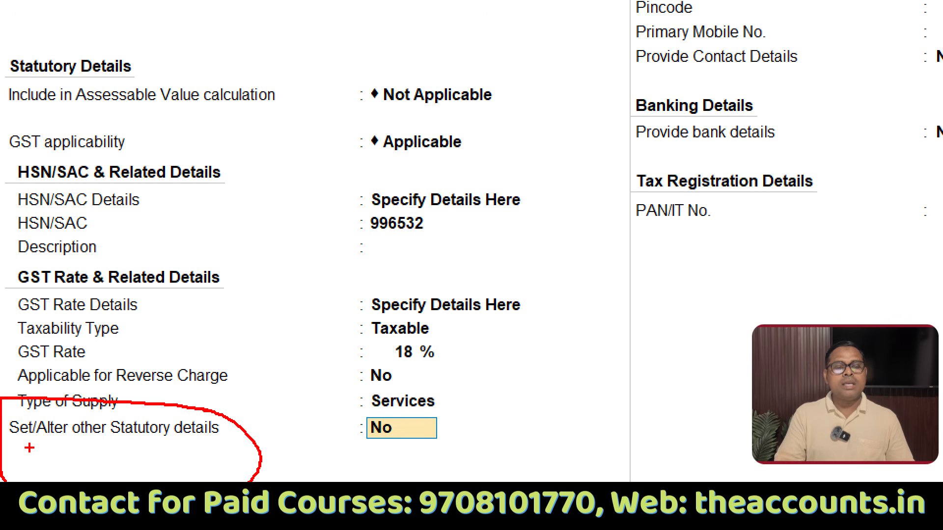
{"action": "left_click_drag", "start_coordinate": [29, 447], "coordinate": [202, 461]}
{"action": "mouse_move", "coordinate": [441, 416]}
{"action": "left_mouse_down"}
{"action": "mouse_move", "coordinate": [320, 471]}
{"action": "mouse_move", "coordinate": [445, 423]}
{"action": "mouse_move", "coordinate": [432, 417]}
{"action": "left_mouse_up"}
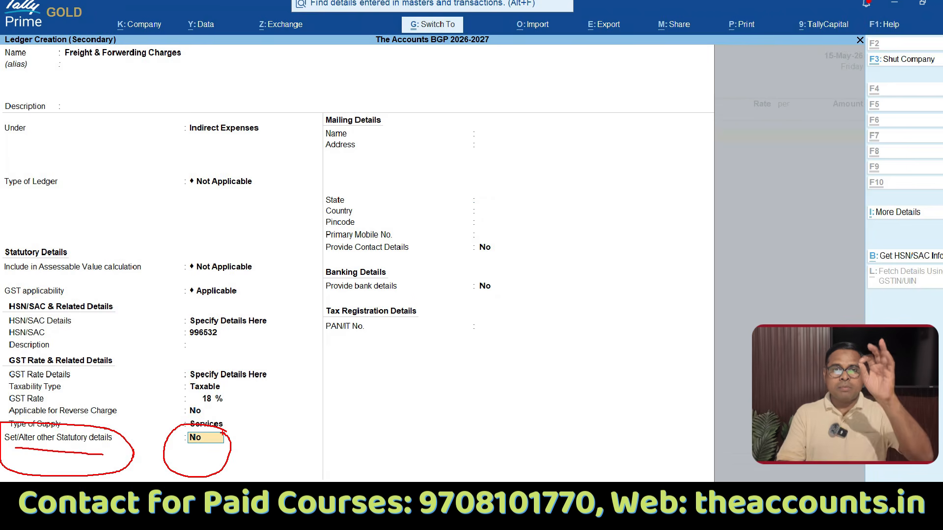
{"action": "key", "text": "Escape"}
{"action": "key", "text": "y"}
{"action": "key", "text": "Return"}
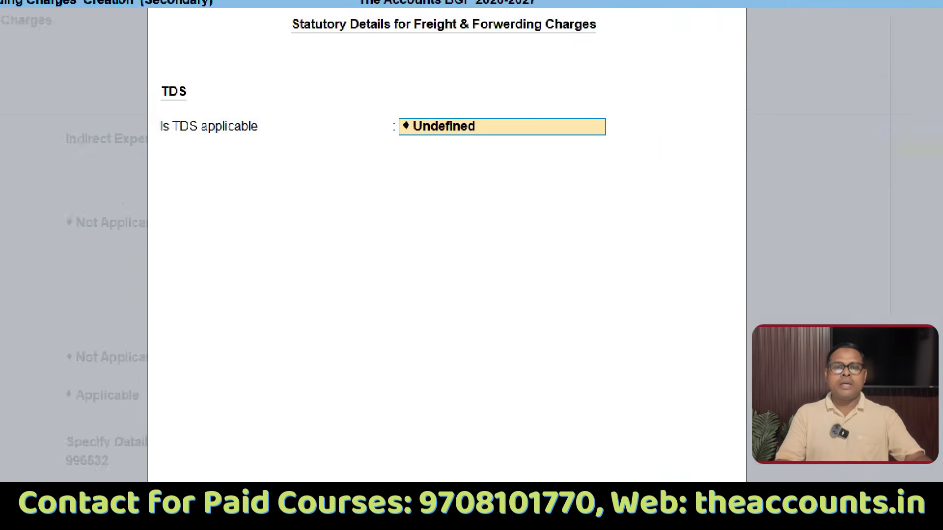
Step: Set TDS as Applicable in the freight ledger's statutory details
{"action": "mouse_move", "coordinate": [405, 110]}
{"action": "left_mouse_down"}
{"action": "mouse_move", "coordinate": [441, 71]}
{"action": "mouse_move", "coordinate": [360, 108]}
{"action": "left_mouse_up"}
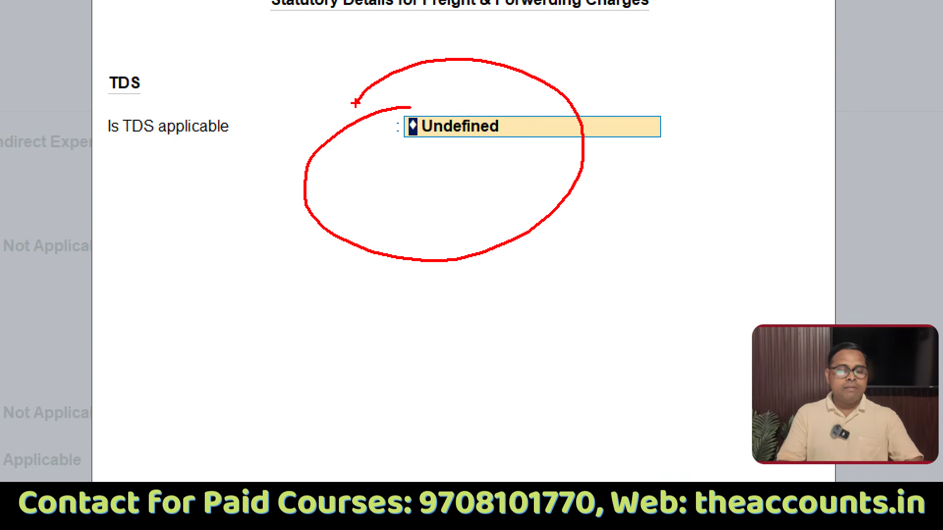
{"action": "key", "text": "Escape"}
{"action": "key", "text": "space"}
{"action": "key", "text": "Down"}
{"action": "key", "text": "Down"}
{"action": "key", "text": "Down"}
{"action": "key", "text": "Up"}
{"action": "key", "text": "Up"}
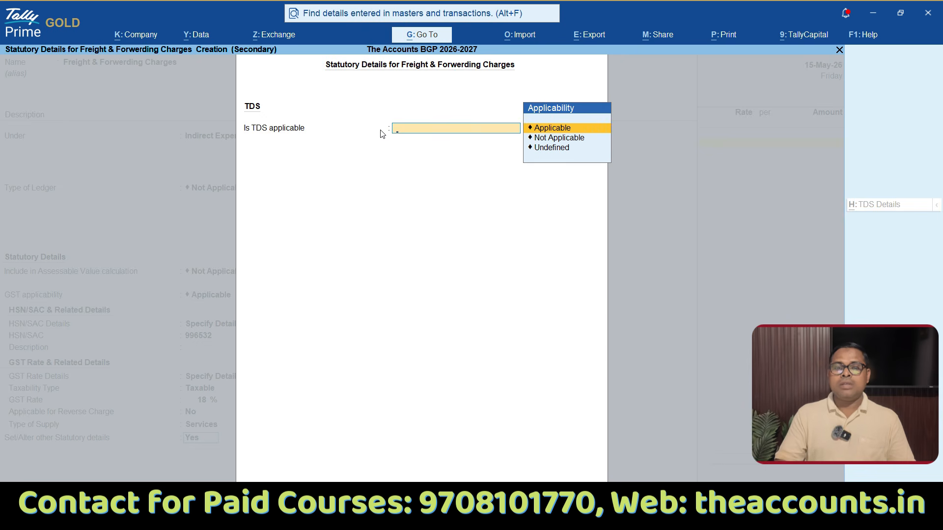
{"action": "key", "text": "Return"}
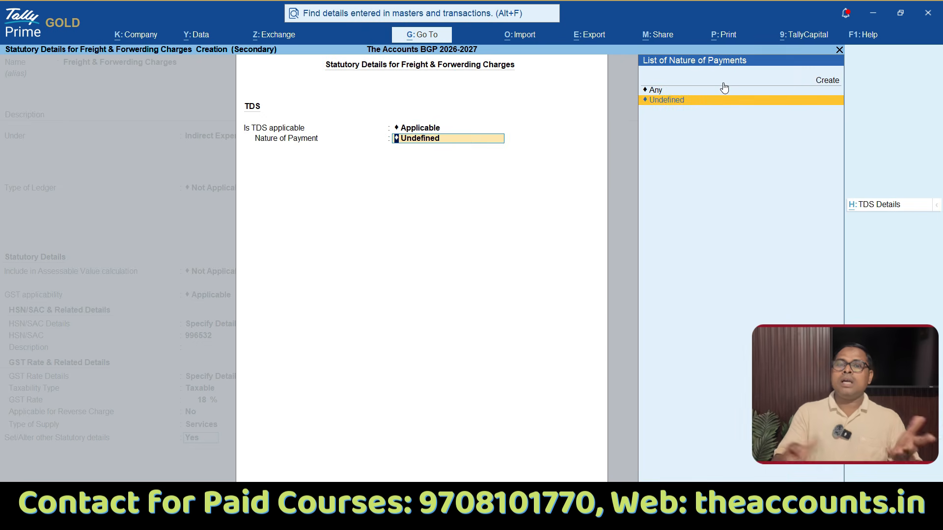
Step: Start creating a new TDS nature of payment for the freight ledger and open the helper list of predefined natures
{"action": "key", "text": "ctrl+1"}
{"action": "left_click", "coordinate": [746, 66]}
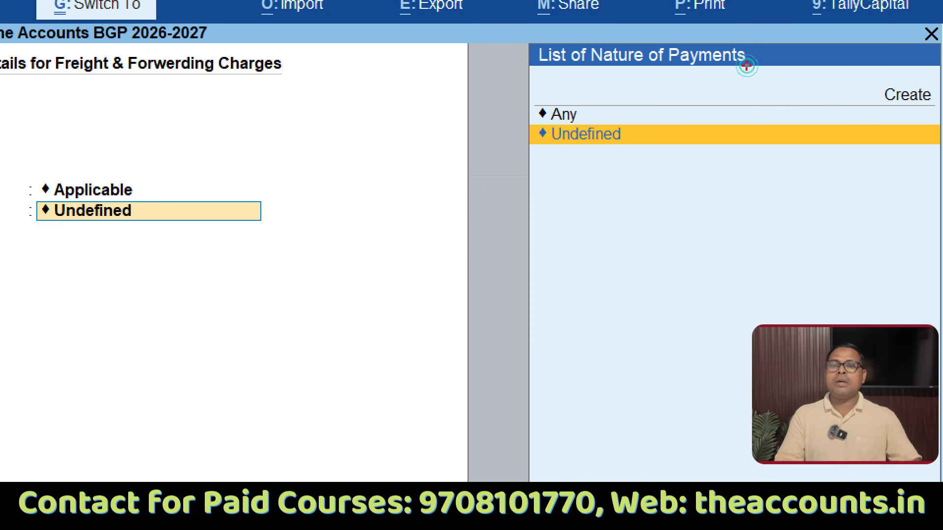
{"action": "mouse_move", "coordinate": [735, 34]}
{"action": "left_mouse_down"}
{"action": "mouse_move", "coordinate": [747, 341]}
{"action": "mouse_move", "coordinate": [521, 72]}
{"action": "left_mouse_up"}
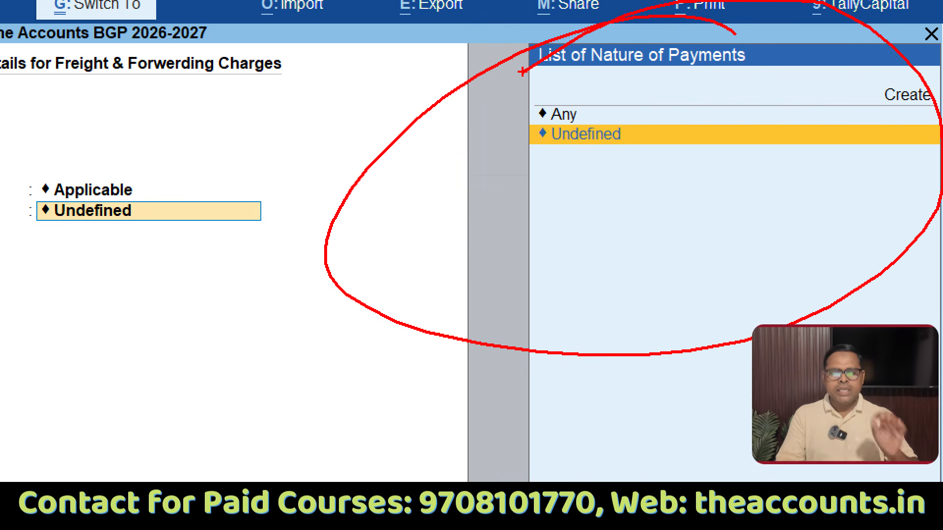
{"action": "key", "text": "Escape"}
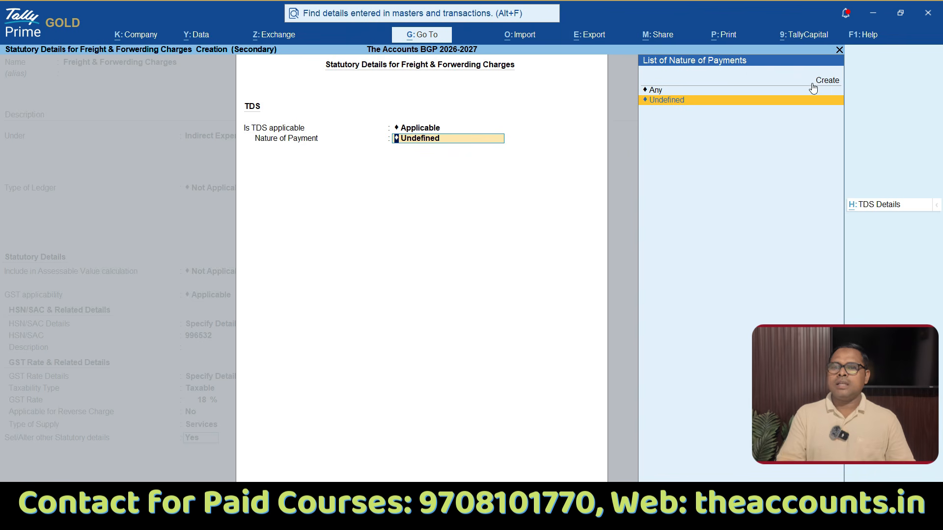
{"action": "key", "text": "ctrl+1"}
{"action": "left_click", "coordinate": [835, 78]}
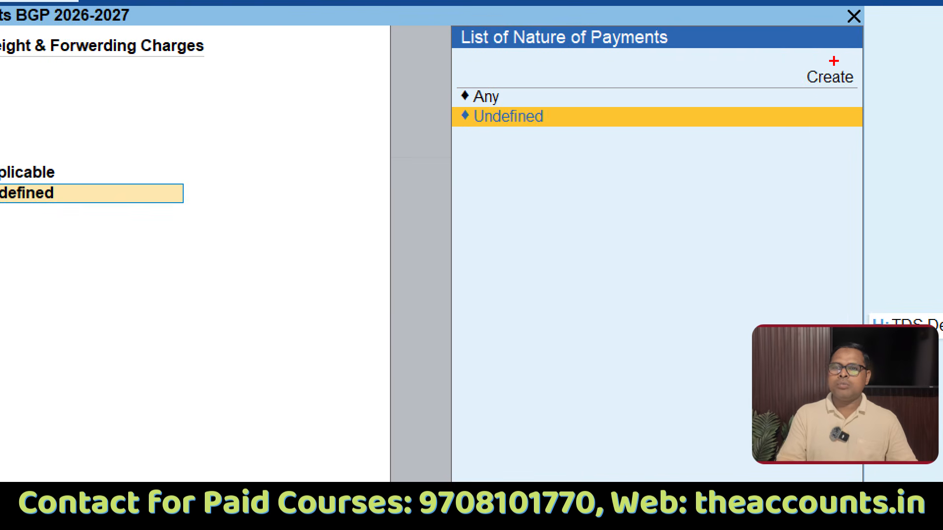
{"action": "left_click_drag", "start_coordinate": [834, 61], "coordinate": [743, 76]}
{"action": "key", "text": "Escape"}
{"action": "left_click", "coordinate": [830, 81]}
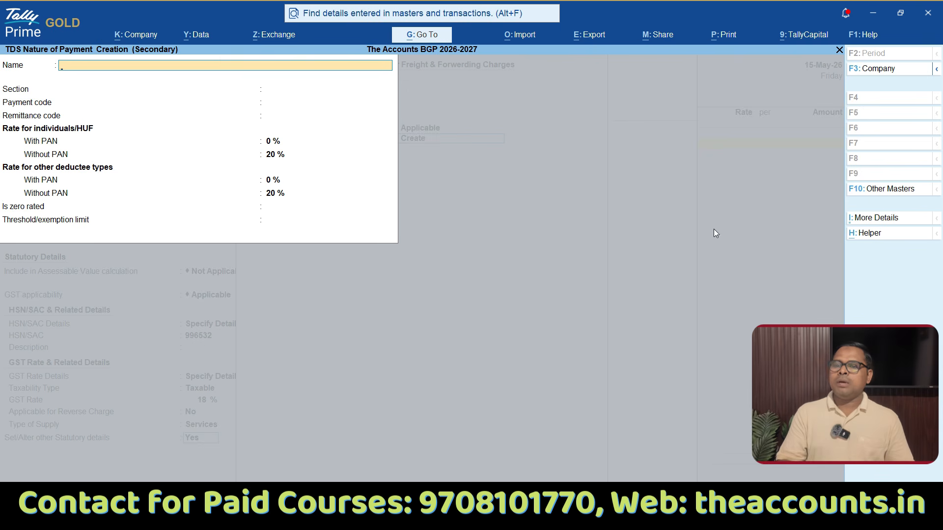
{"action": "key", "text": "ctrl"}
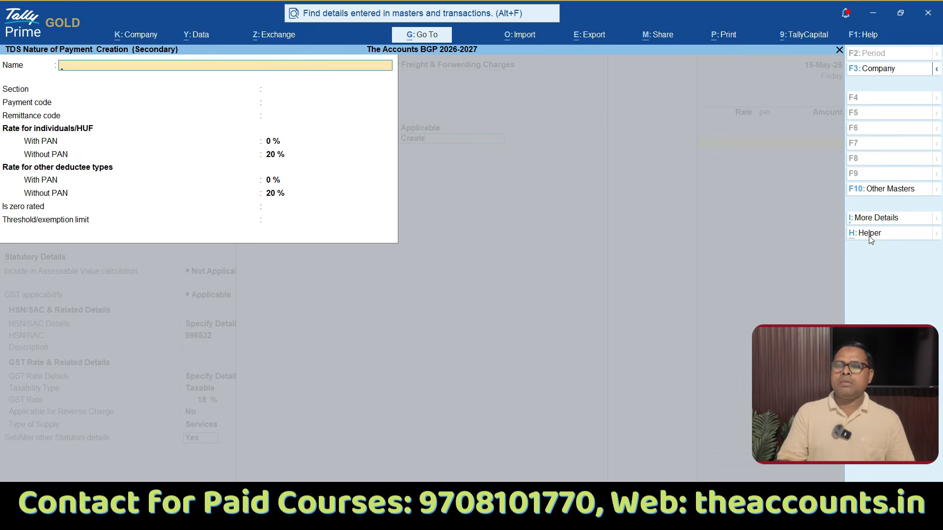
{"action": "left_click", "coordinate": [869, 239]}
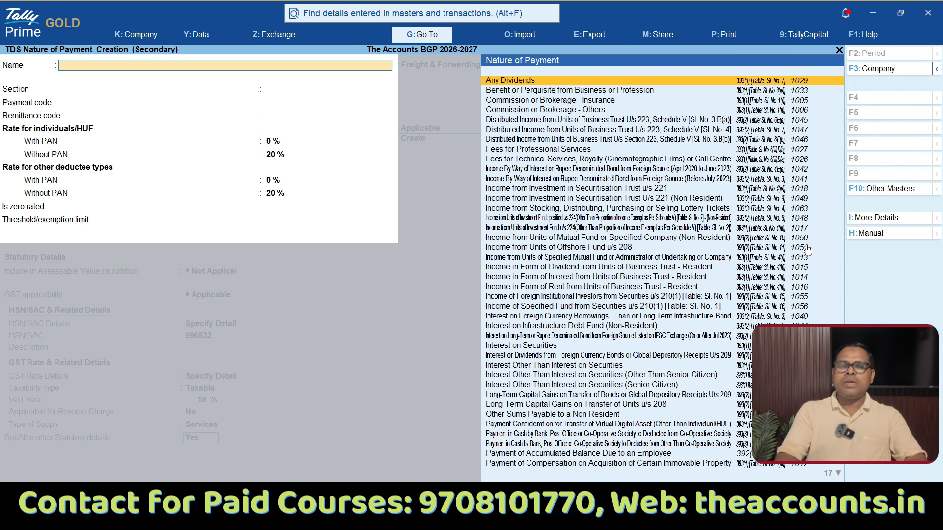
Step: Search the predefined natures of payment for "cont" to check the contractor payment codes, and clear the search text
{"action": "type", "text": "cont"}
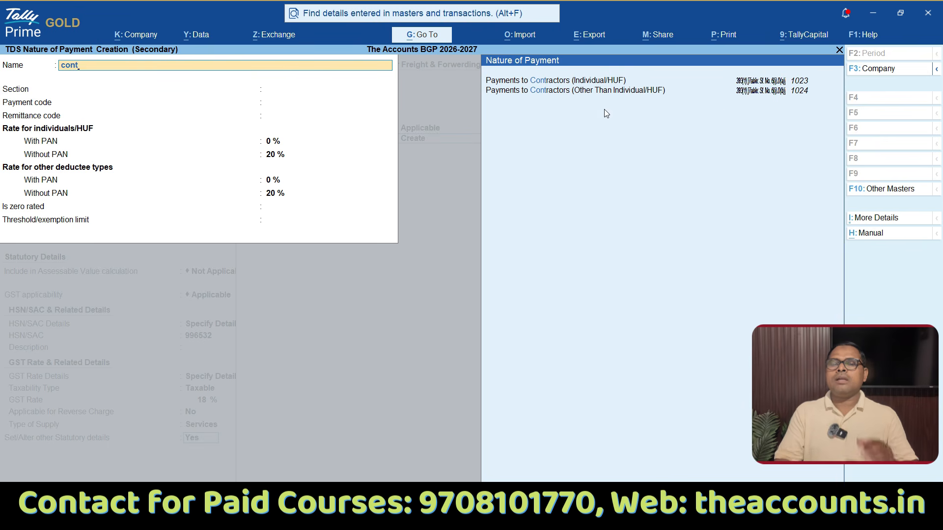
{"action": "key", "text": "ctrl"}
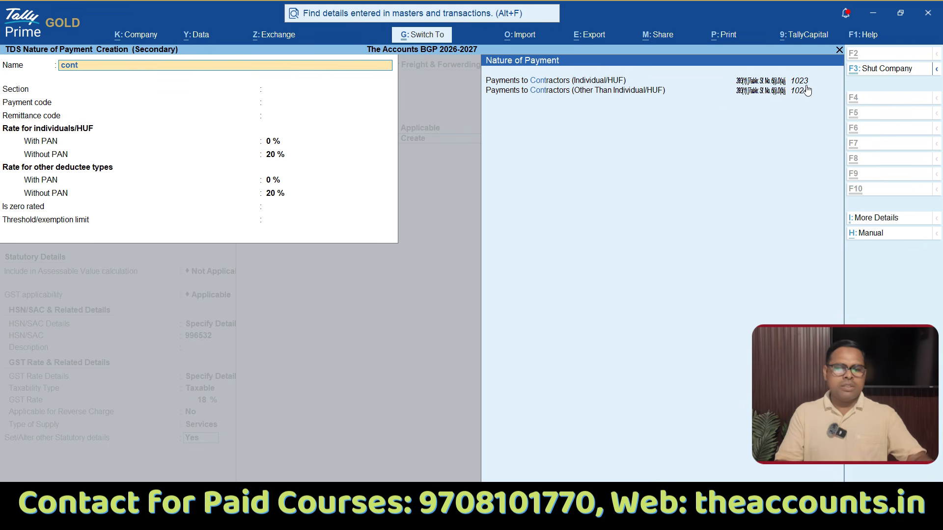
{"action": "left_click_drag", "start_coordinate": [804, 71], "coordinate": [761, 73]}
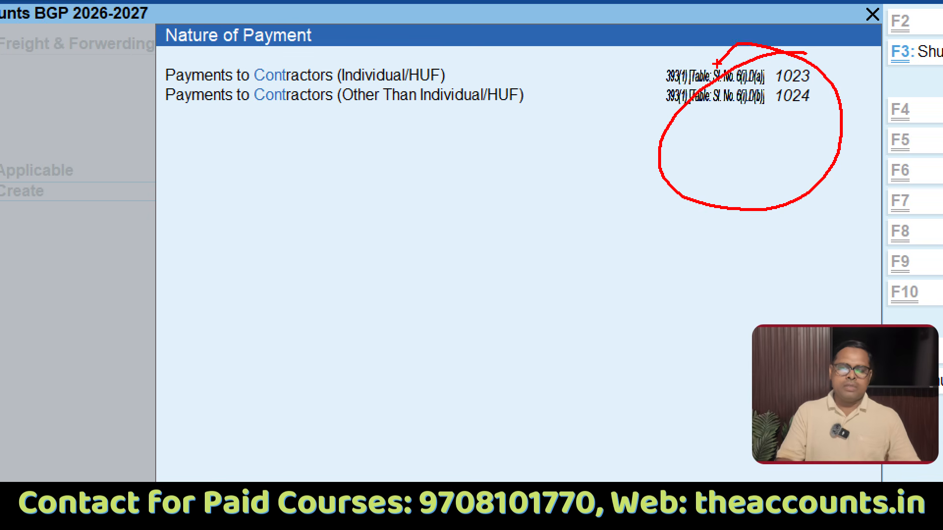
{"action": "key", "text": "Escape"}
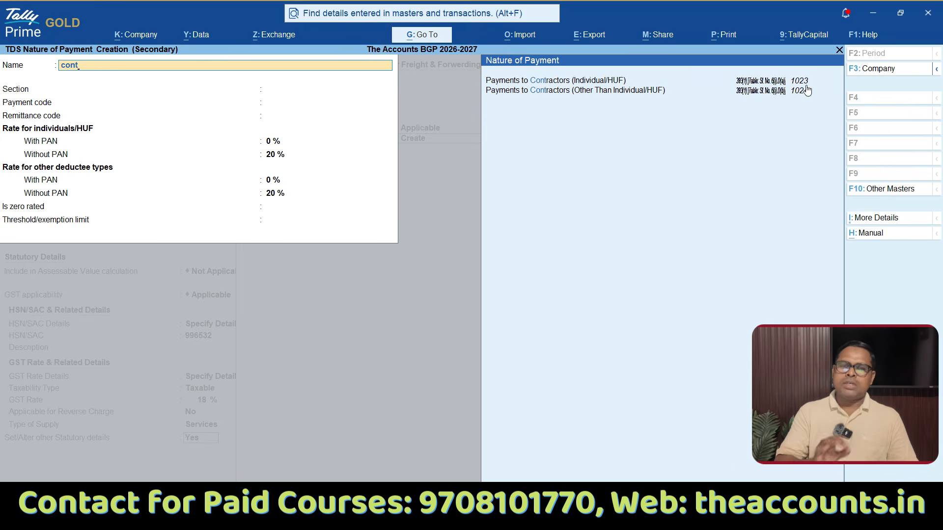
{"action": "key", "text": "BackSpace"}
{"action": "key", "text": "BackSpace"}
{"action": "key", "text": "BackSpace"}
{"action": "key", "text": "BackSpace"}
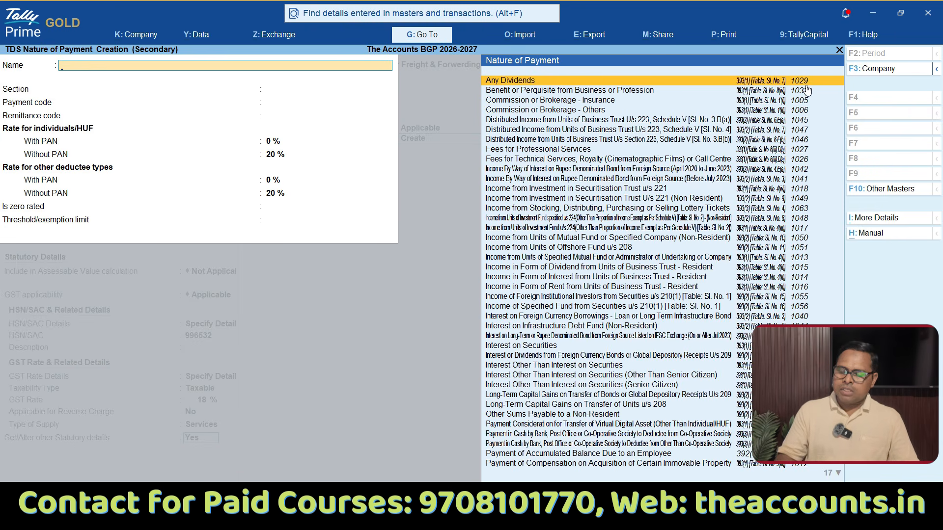
Step: Choose Payments to Contractors (Other Than Individual/HUF) by its payment code 1024, keeping its section and leaving the remittance code blank
{"action": "type", "text": "1024"}
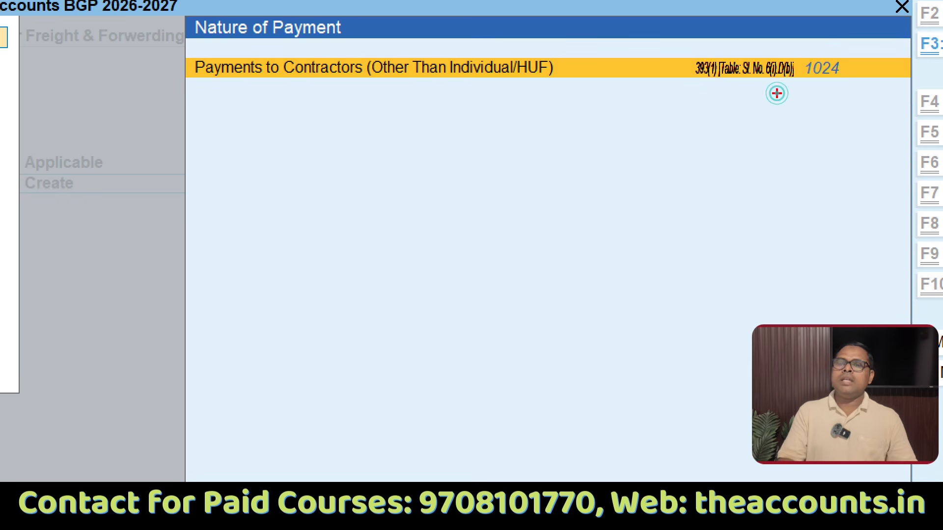
{"action": "mouse_move", "coordinate": [776, 93]}
{"action": "left_mouse_down"}
{"action": "mouse_move", "coordinate": [823, 42]}
{"action": "mouse_move", "coordinate": [670, 109]}
{"action": "mouse_move", "coordinate": [737, 32]}
{"action": "left_mouse_up"}
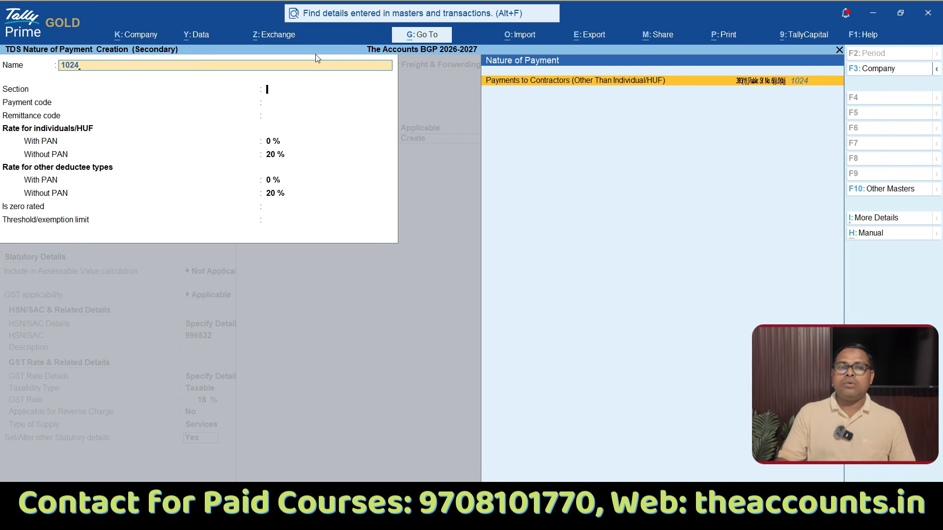
{"action": "key", "text": "Return"}
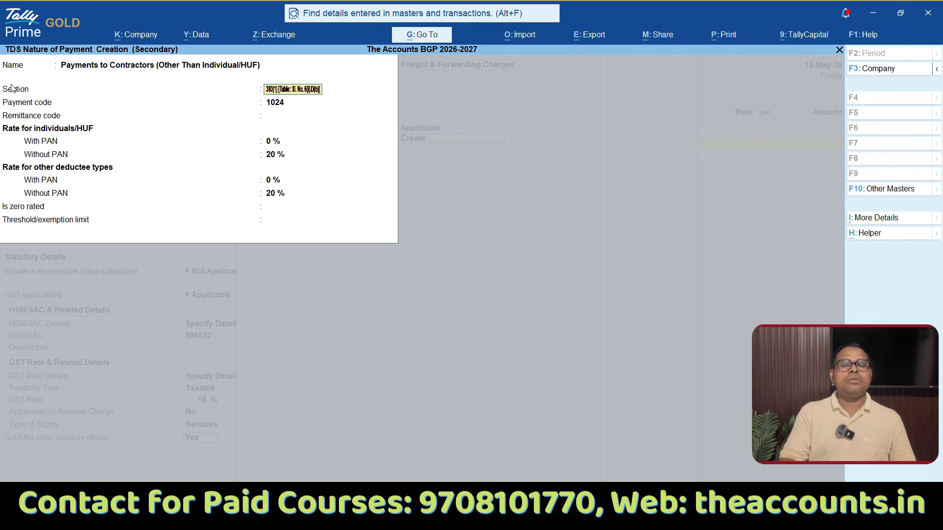
{"action": "left_click", "coordinate": [307, 103]}
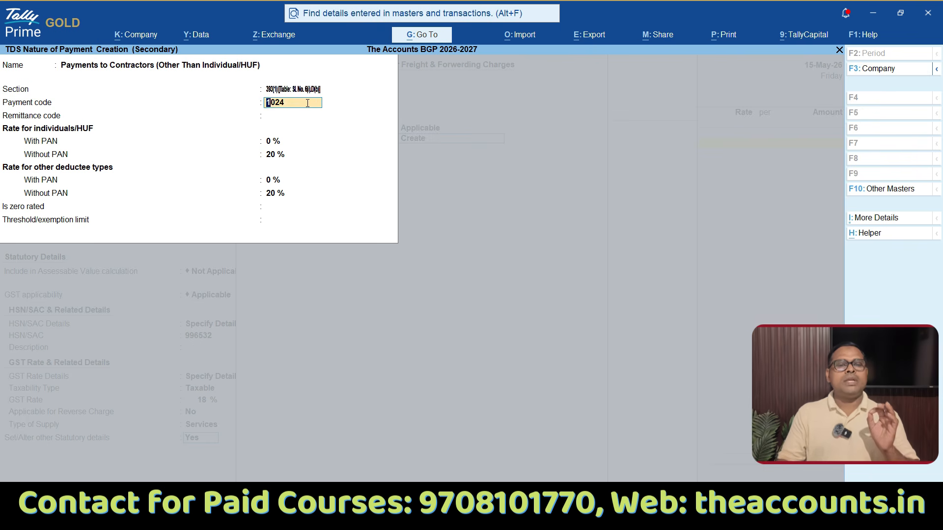
{"action": "key", "text": "Return"}
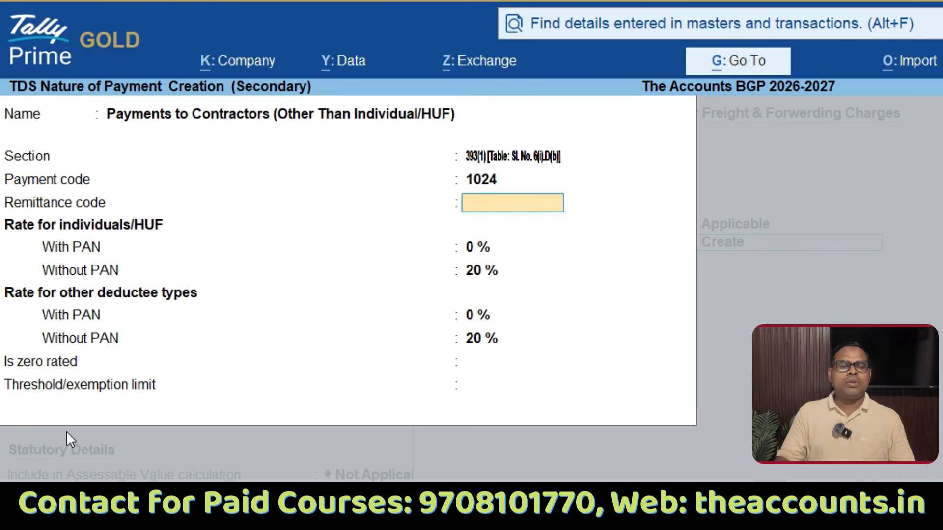
{"action": "key", "text": "Return"}
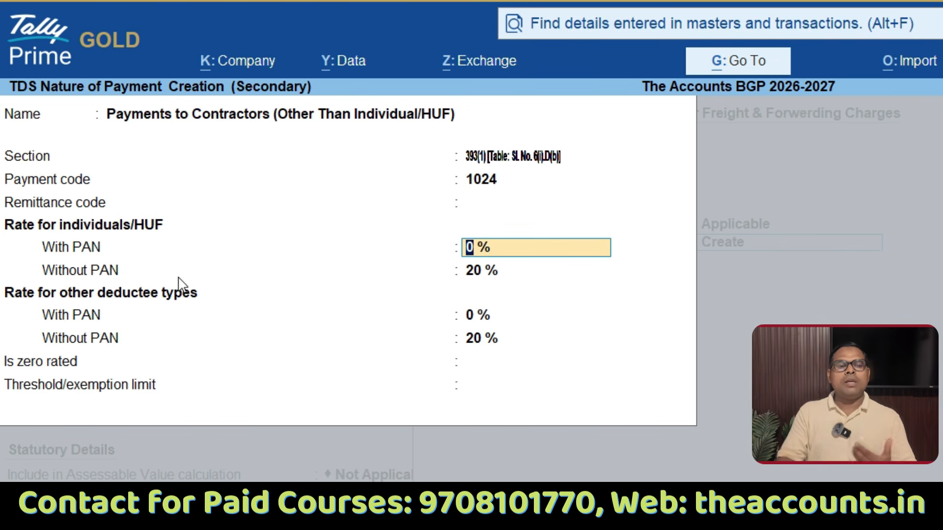
Step: Set the with-PAN rate to 2% for individuals/HUF and other deductee types, keeping 20% without PAN for both
{"action": "left_click", "coordinate": [491, 274]}
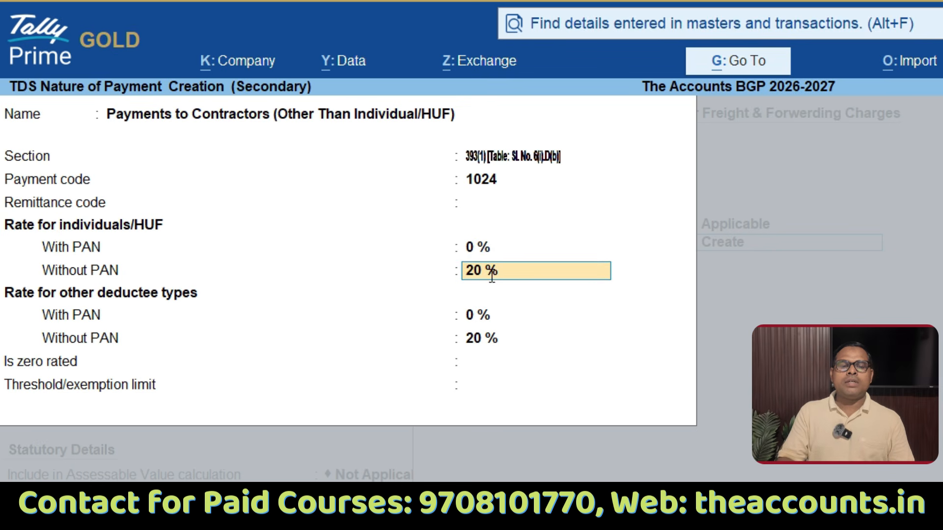
{"action": "left_click", "coordinate": [473, 250]}
{"action": "type", "text": "2"}
{"action": "key", "text": "Return"}
{"action": "key", "text": "Return"}
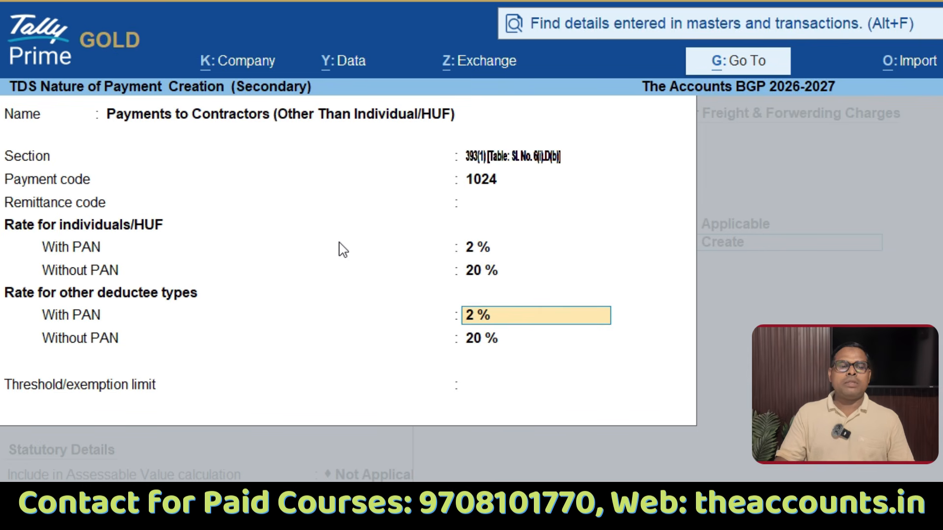
{"action": "key", "text": "Return"}
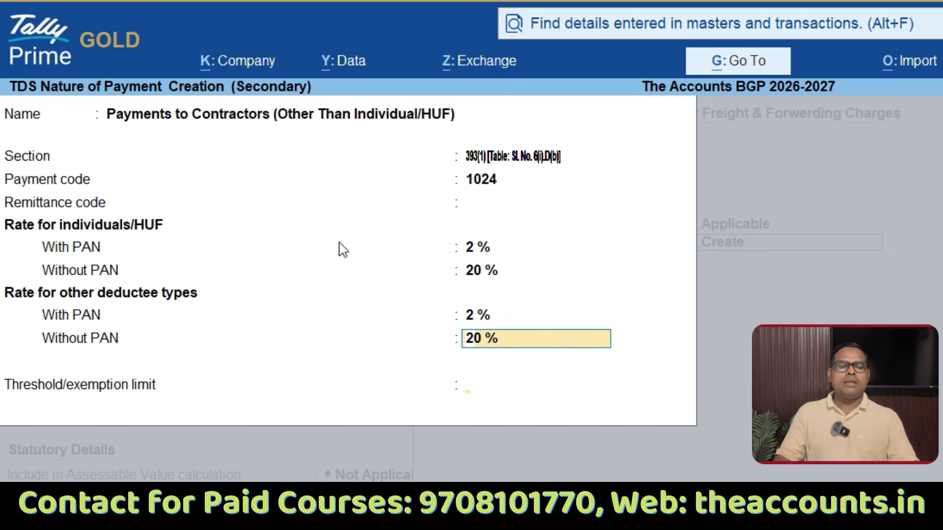
{"action": "key", "text": "Return"}
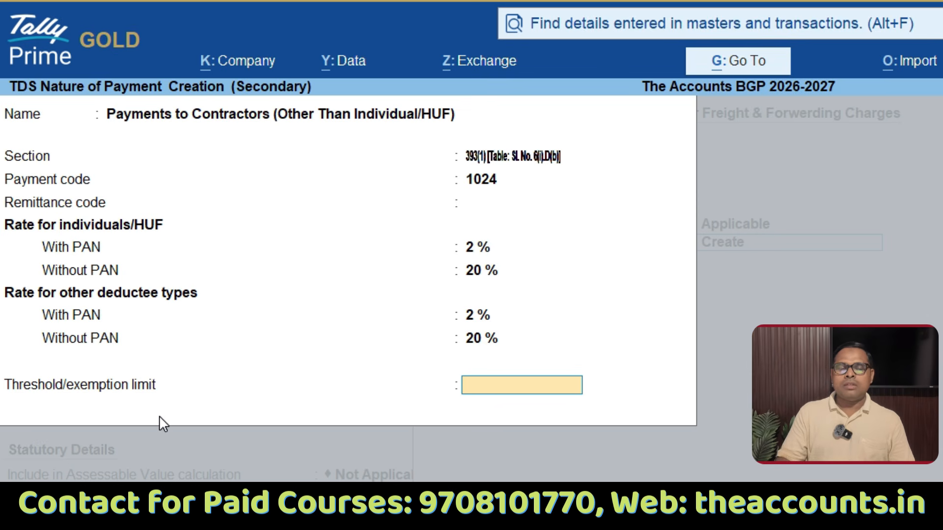
Step: Leave the threshold/exemption limit blank and save both the nature of payment and the freight ledger
{"action": "key", "text": "Return"}
{"action": "key", "text": "Return"}
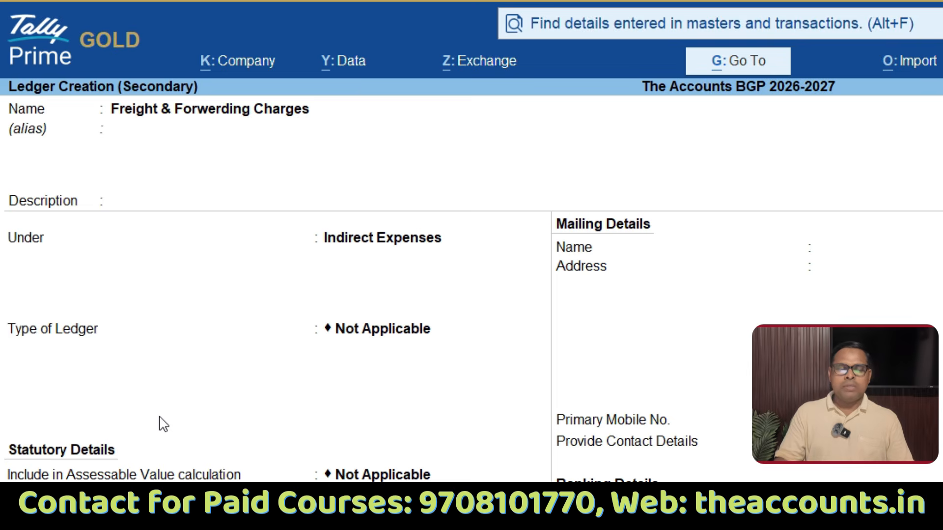
{"action": "key", "text": "ctrl+a"}
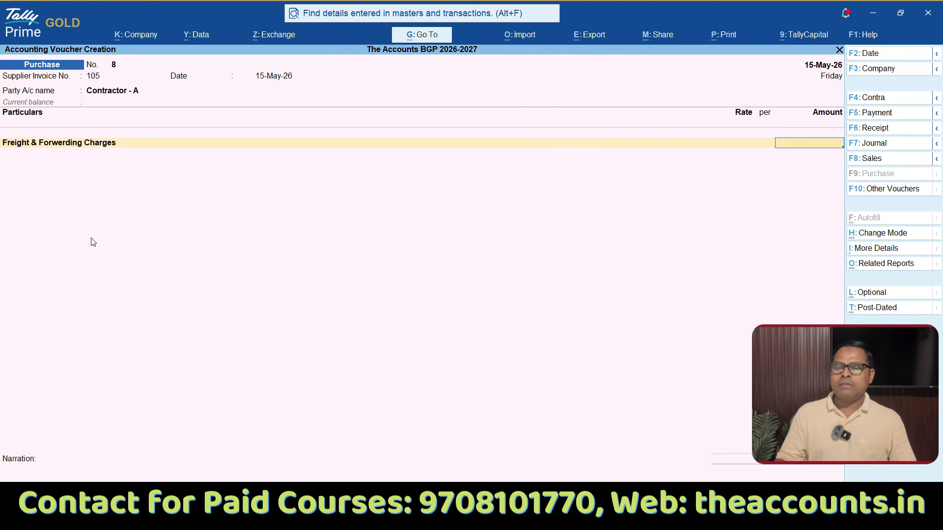
Step: Enter 25000 as the Freight & Forwerding Charges amount and add the SGST and CGST ledgers below it
{"action": "type", "text": "25000"}
{"action": "key", "text": "Return"}
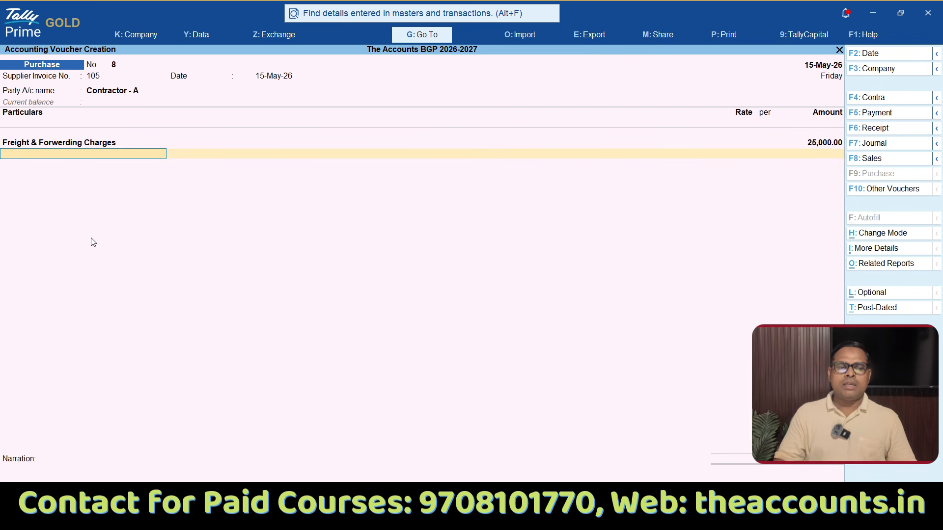
{"action": "type", "text": "Sgs"}
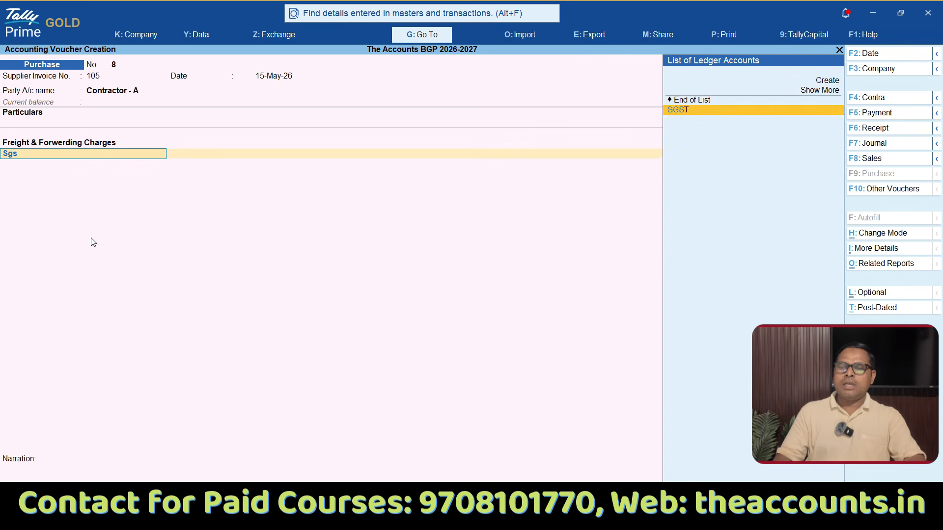
{"action": "key", "text": "Return"}
{"action": "key", "text": "Return"}
{"action": "type", "text": "Cgs"}
{"action": "key", "text": "Return"}
{"action": "key", "text": "Return"}
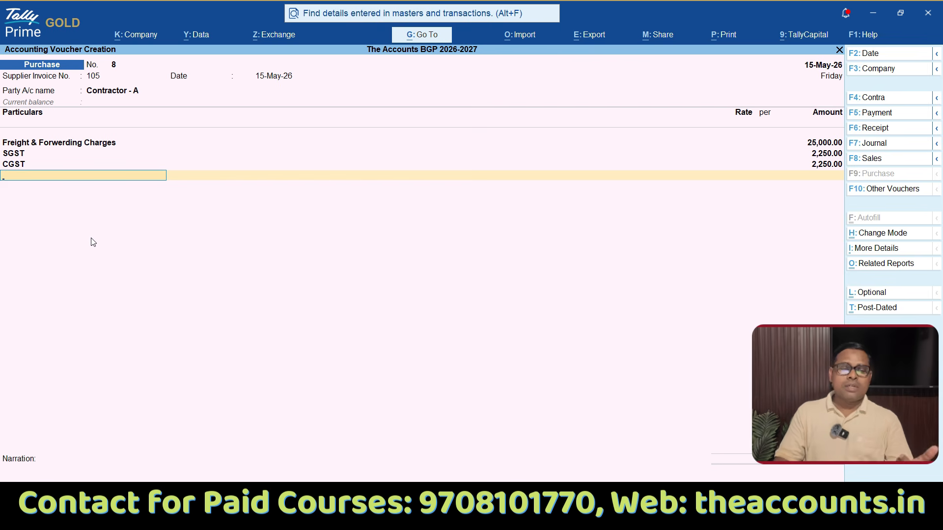
Step: Create a ledger named Tds on Contractor from the purchase voucher and place it under Duties & Taxes
{"action": "key", "text": "alt+c"}
{"action": "type", "text": "Tds on Contracto"}
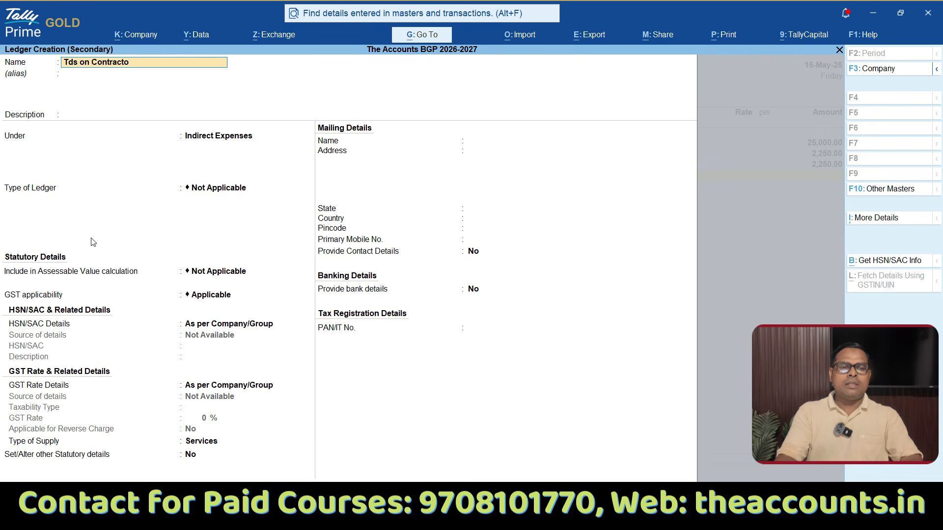
{"action": "key", "text": "Return"}
{"action": "key", "text": "Return"}
{"action": "key", "text": "Return"}
{"action": "type", "text": "Dut"}
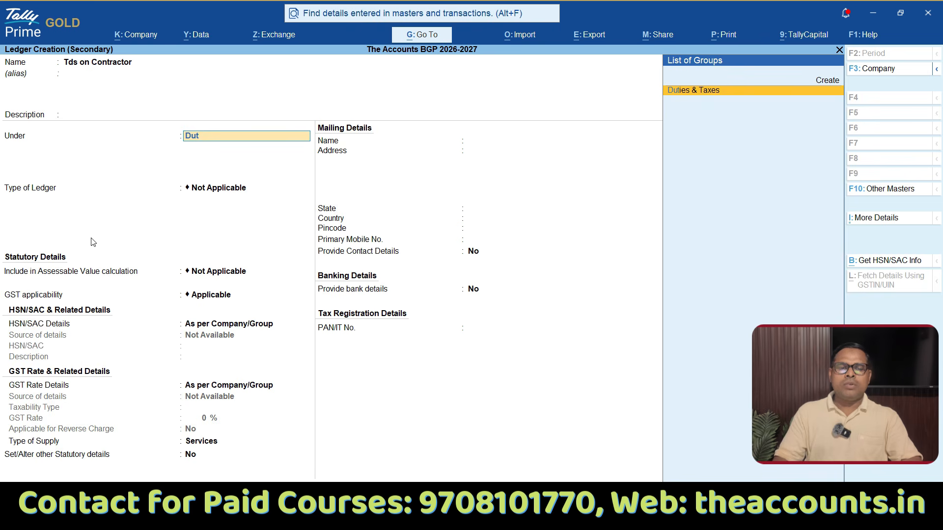
{"action": "key", "text": "Return"}
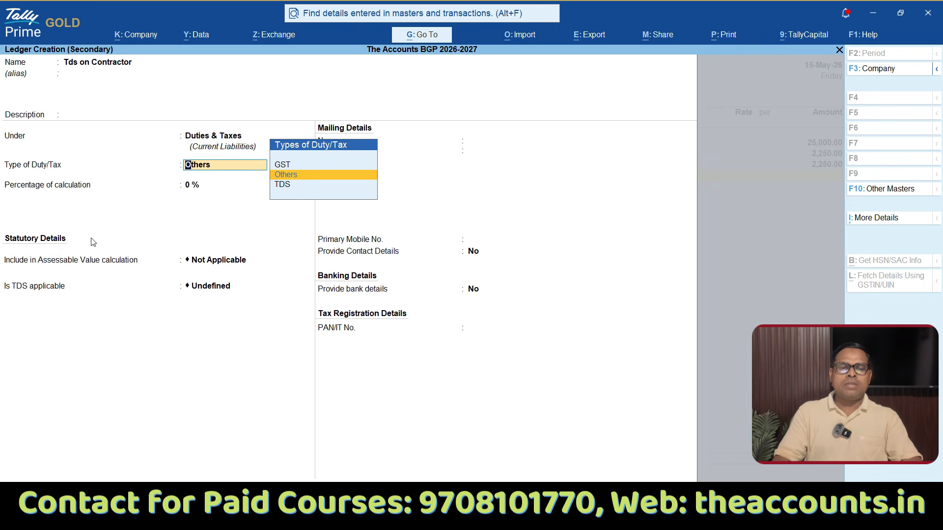
Step: Set the ledger's duty type to TDS with nature of payment Payments to Contractors (Other Than Individual/HUF), and save it without bank or PAN details
{"action": "key", "text": "Down"}
{"action": "key", "text": "Return"}
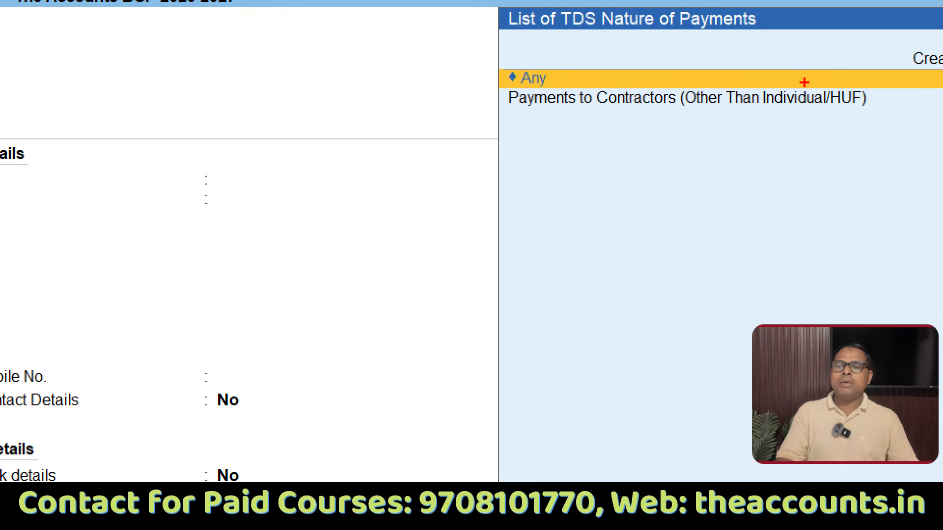
{"action": "mouse_move", "coordinate": [810, 81]}
{"action": "left_mouse_down"}
{"action": "mouse_move", "coordinate": [555, 83]}
{"action": "mouse_move", "coordinate": [610, 159]}
{"action": "mouse_move", "coordinate": [911, 120]}
{"action": "mouse_move", "coordinate": [772, 64]}
{"action": "left_mouse_up"}
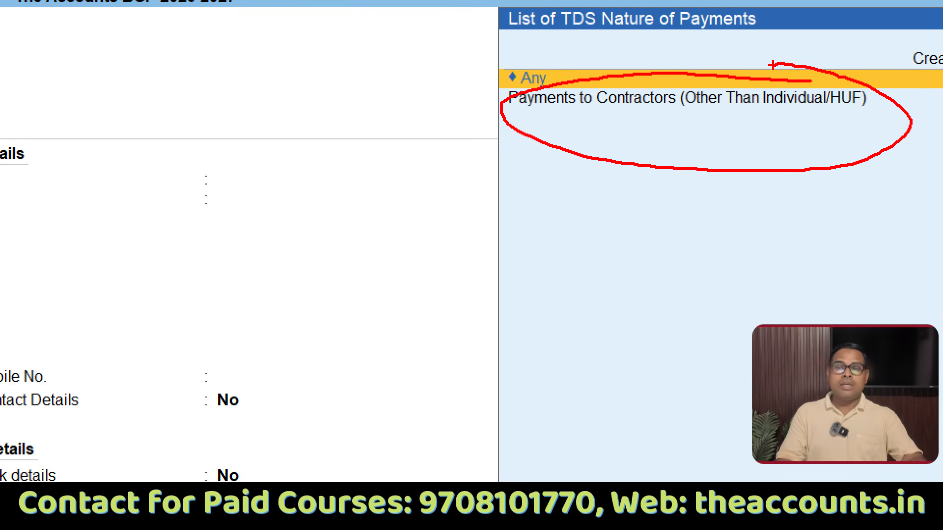
{"action": "left_click", "coordinate": [781, 97]}
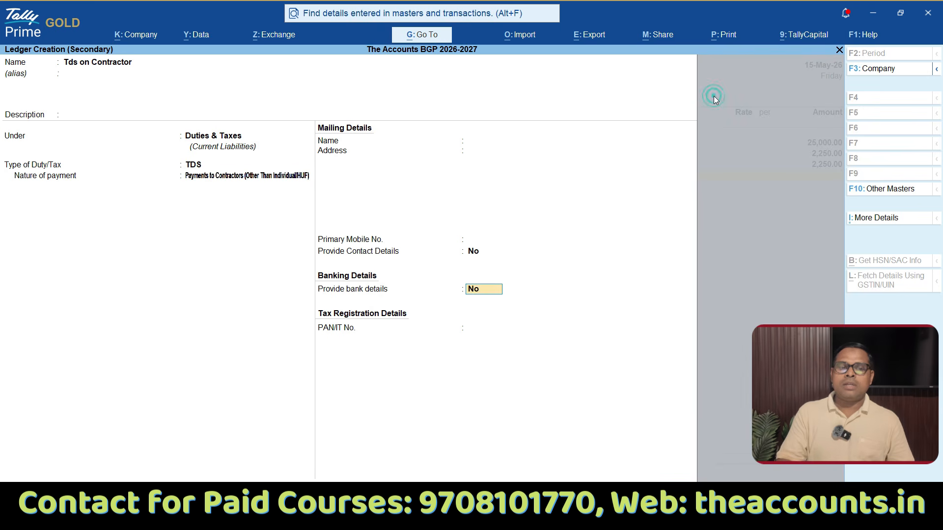
{"action": "key", "text": "Return"}
{"action": "key", "text": "Return"}
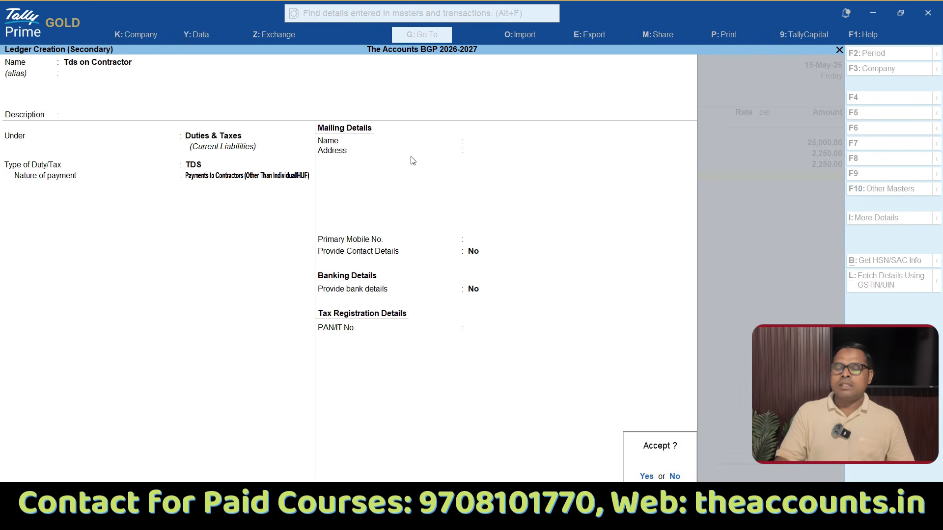
{"action": "key", "text": "Return"}
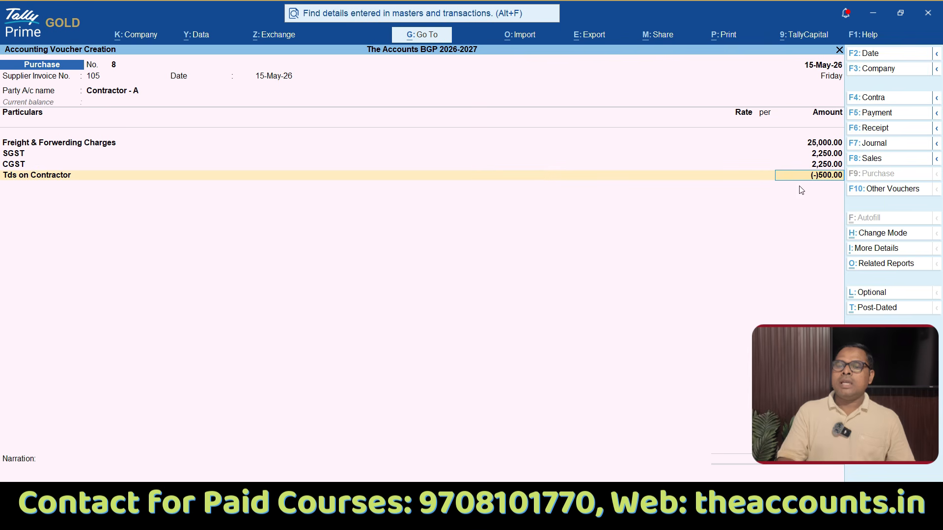
{"action": "key", "text": "ctrl"}
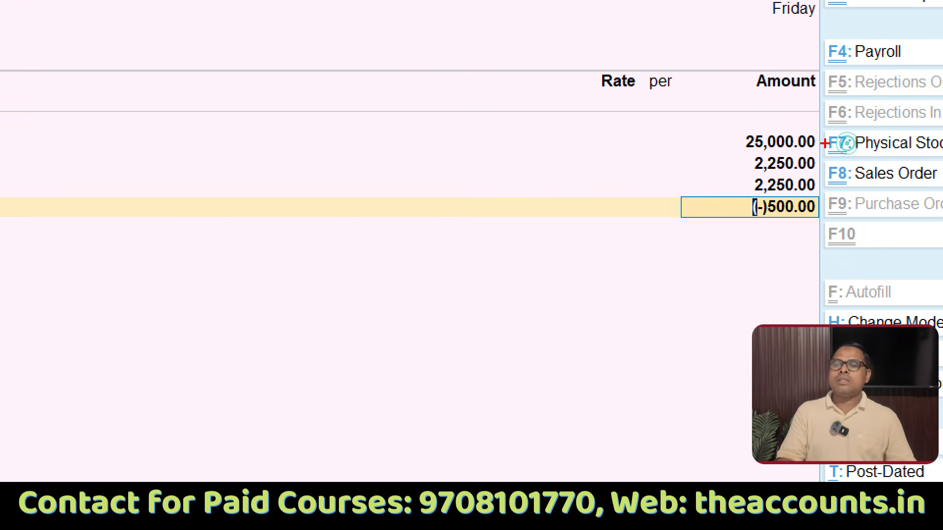
{"action": "left_click_drag", "start_coordinate": [732, 150], "coordinate": [816, 153]}
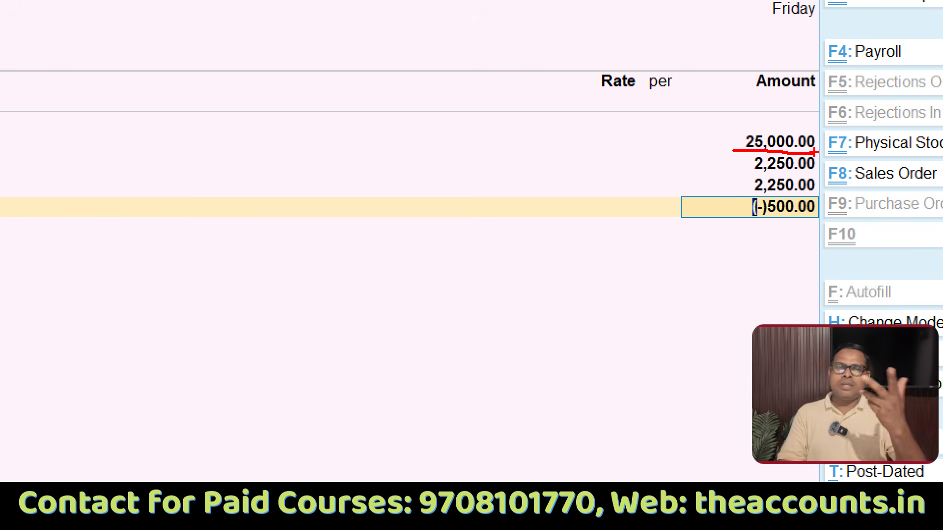
{"action": "mouse_move", "coordinate": [841, 194]}
{"action": "left_mouse_down"}
{"action": "mouse_move", "coordinate": [772, 186]}
{"action": "mouse_move", "coordinate": [705, 216]}
{"action": "mouse_move", "coordinate": [842, 225]}
{"action": "mouse_move", "coordinate": [852, 194]}
{"action": "mouse_move", "coordinate": [828, 196]}
{"action": "left_mouse_up"}
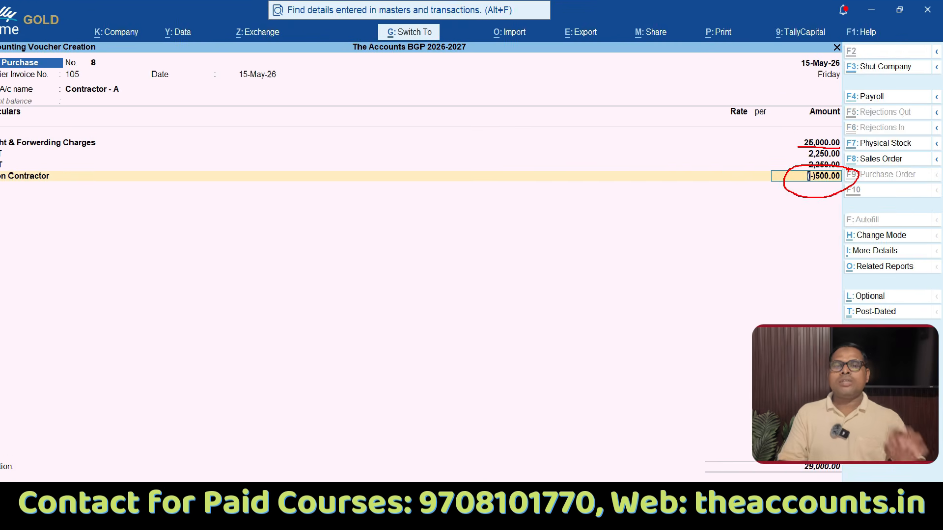
{"action": "key", "text": "Escape"}
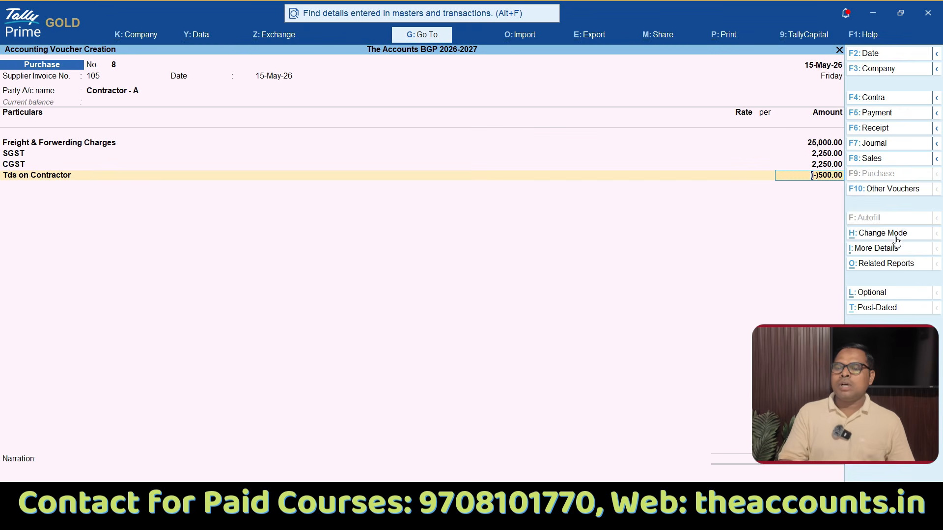
Step: Examine the voucher's TDS - Tax Analysis in detailed form, checking the taxable value, rate and tax, and return to the voucher
{"action": "left_click", "coordinate": [888, 264]}
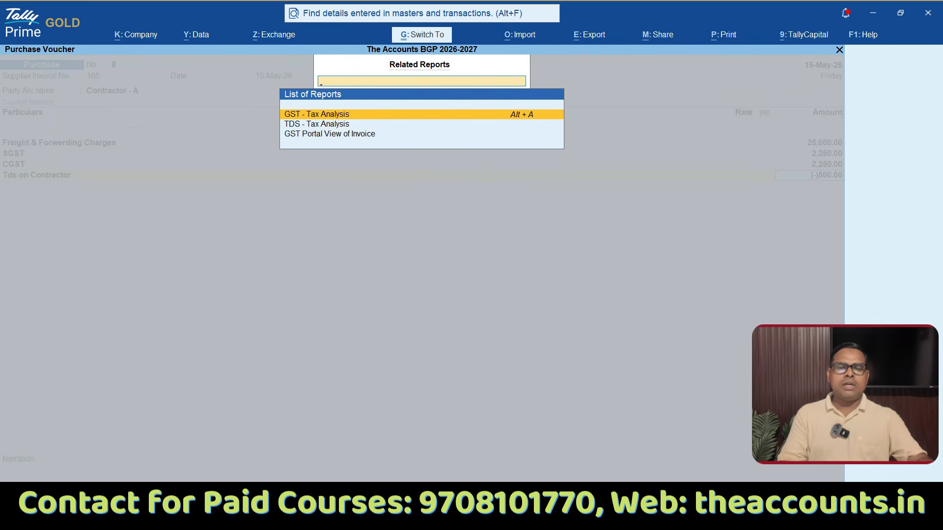
{"action": "left_click_drag", "start_coordinate": [268, 132], "coordinate": [416, 125]}
{"action": "left_click_drag", "start_coordinate": [297, 116], "coordinate": [400, 115]}
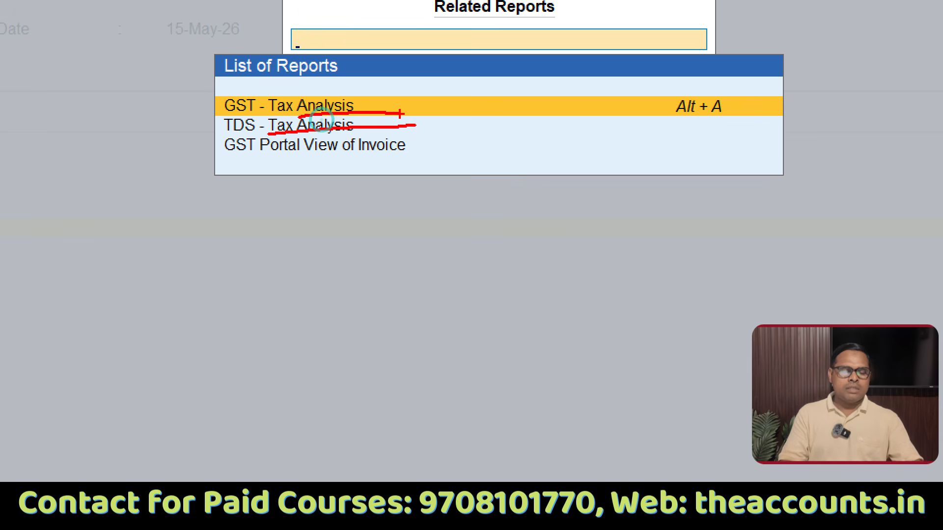
{"action": "key", "text": "Escape"}
{"action": "left_click", "coordinate": [323, 125]}
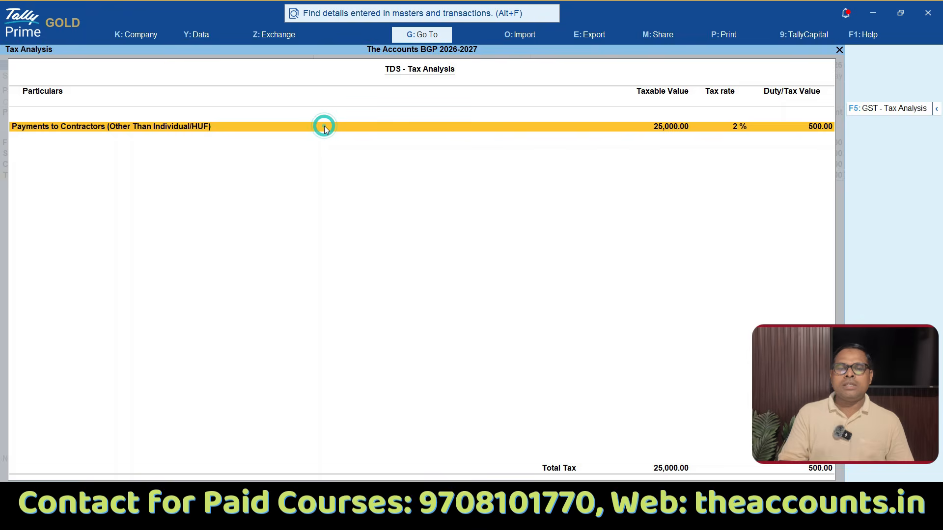
{"action": "key", "text": "alt+F5"}
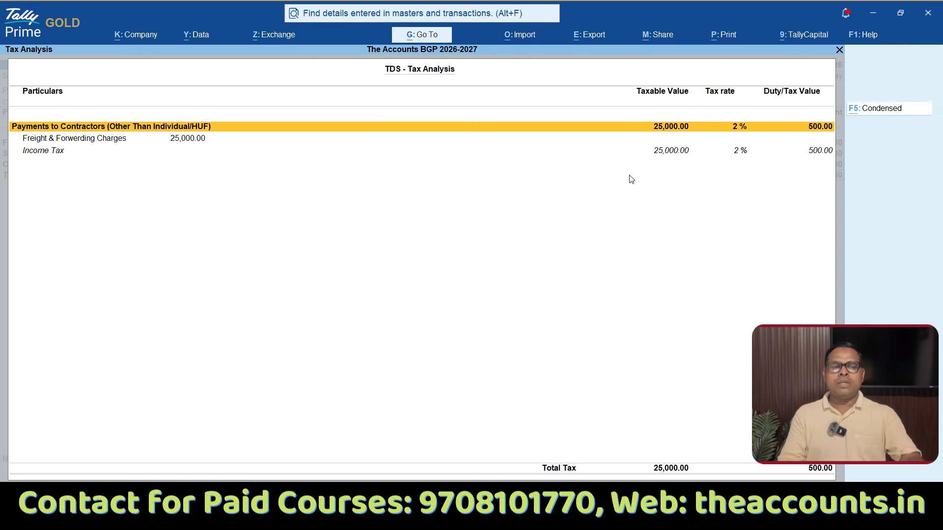
{"action": "left_click", "coordinate": [683, 150]}
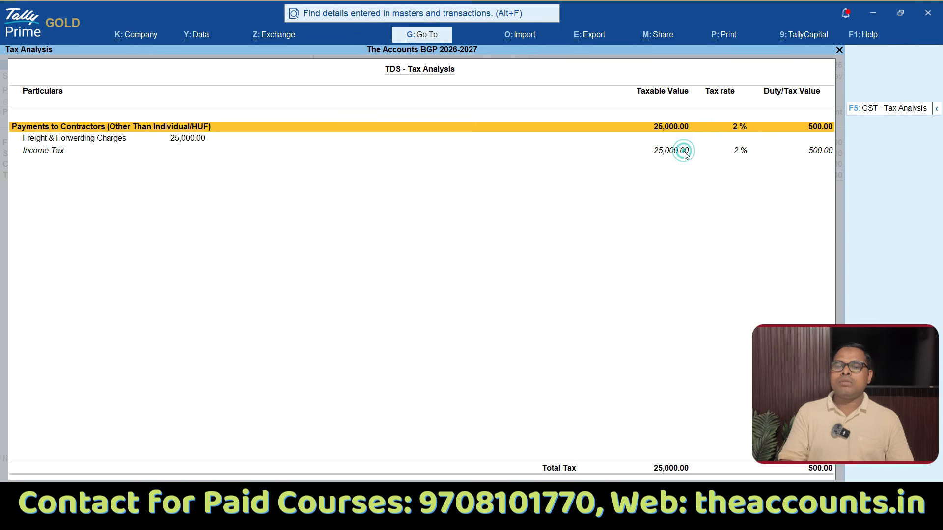
{"action": "left_click", "coordinate": [799, 158]}
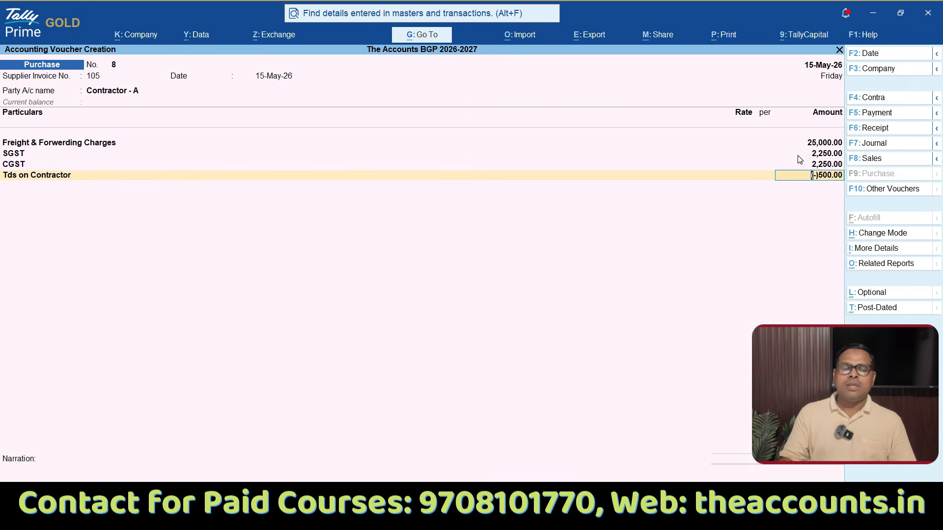
Step: Accept the calculated TDS line, end the ledger entries and allocate 29,500 Cr to New Ref 105 for Contractor - A
{"action": "key", "text": "Return"}
{"action": "key", "text": "Return"}
{"action": "key", "text": "Return"}
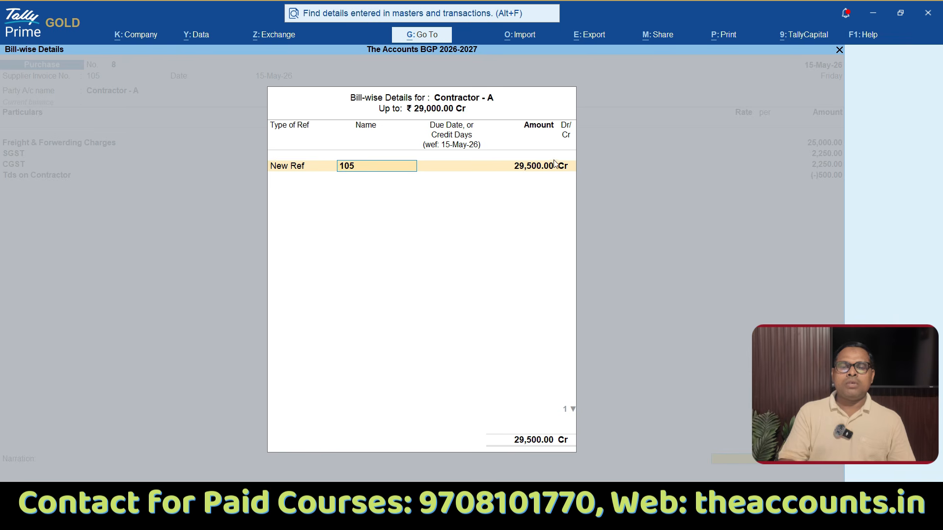
{"action": "key", "text": "Return"}
{"action": "key", "text": "Return"}
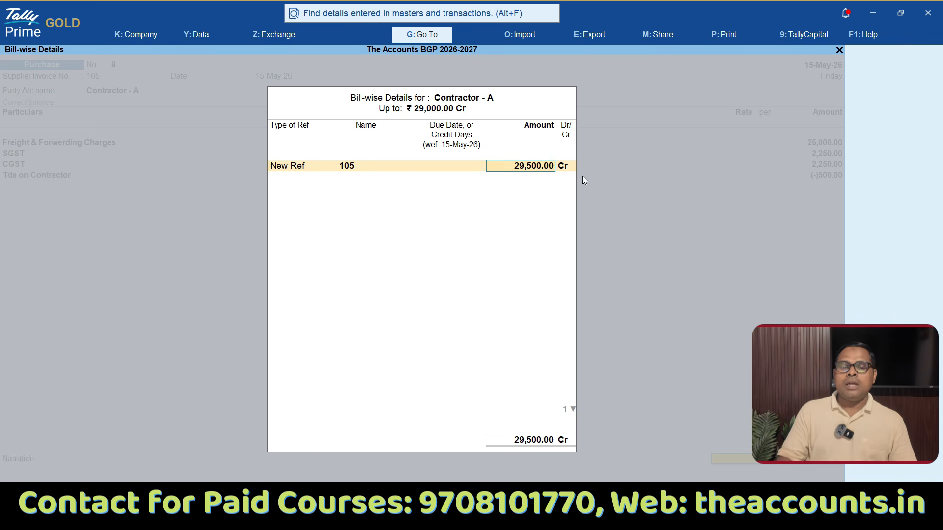
{"action": "key", "text": "Return"}
{"action": "key", "text": "Return"}
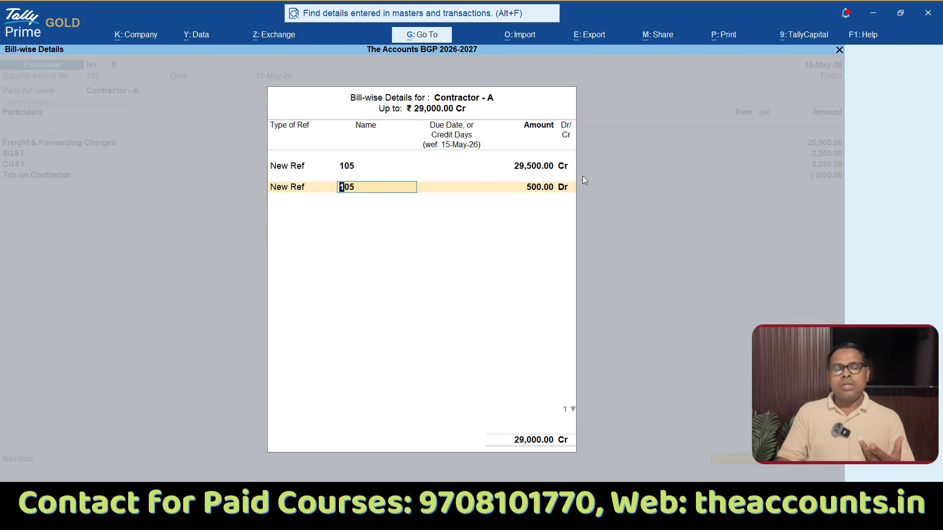
Step: Allocate the 500 Dr TDS portion to New Ref 105 as well, and save the purchase voucher without a narration
{"action": "key", "text": "Return"}
{"action": "key", "text": "Return"}
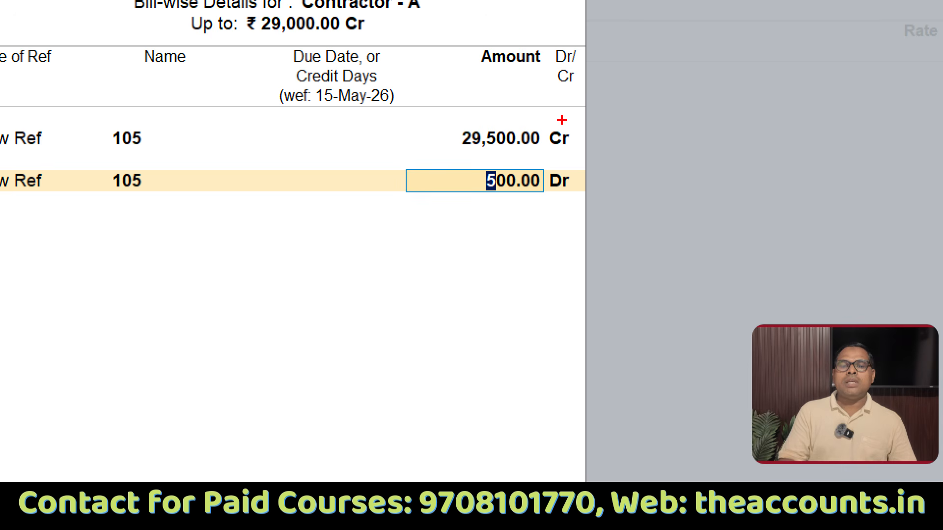
{"action": "mouse_move", "coordinate": [476, 147]}
{"action": "left_mouse_down"}
{"action": "mouse_move", "coordinate": [573, 148]}
{"action": "mouse_move", "coordinate": [556, 247]}
{"action": "mouse_move", "coordinate": [546, 170]}
{"action": "left_mouse_up"}
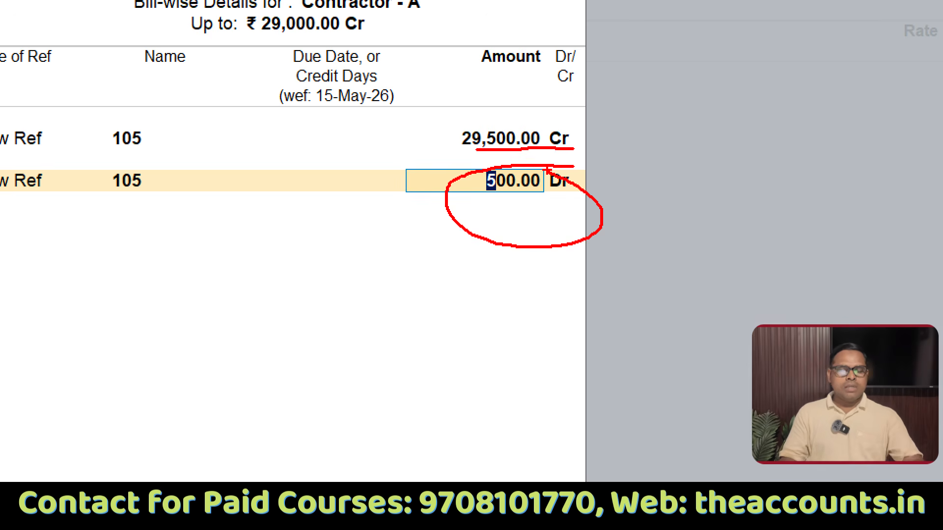
{"action": "key", "text": "Escape"}
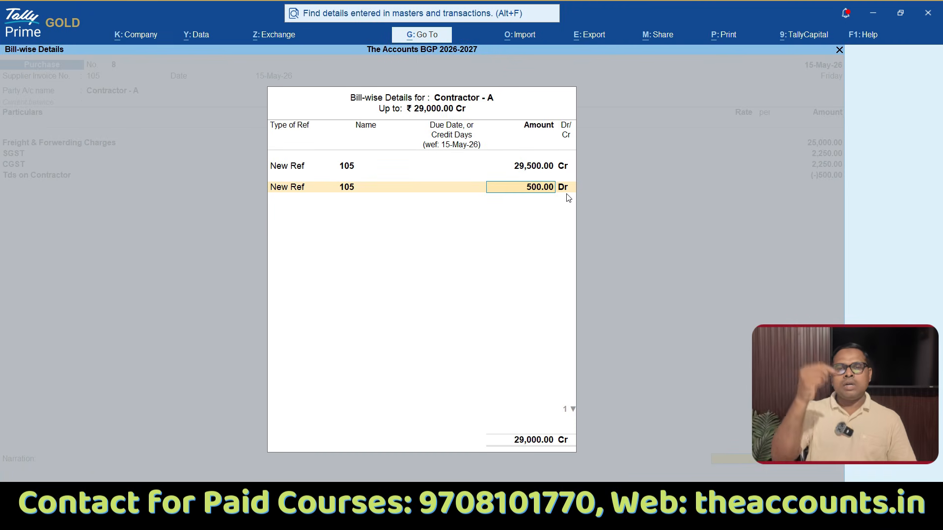
{"action": "key", "text": "Return"}
{"action": "key", "text": "Return"}
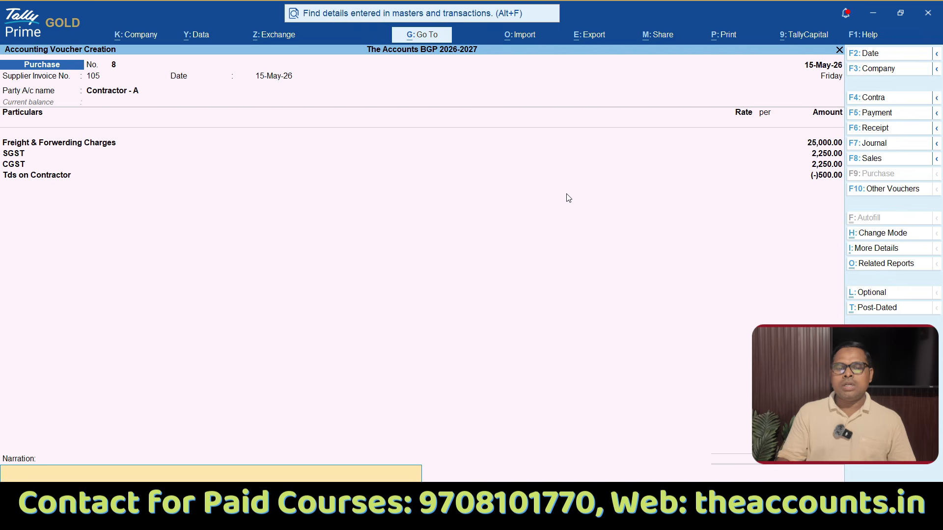
{"action": "key", "text": "Return"}
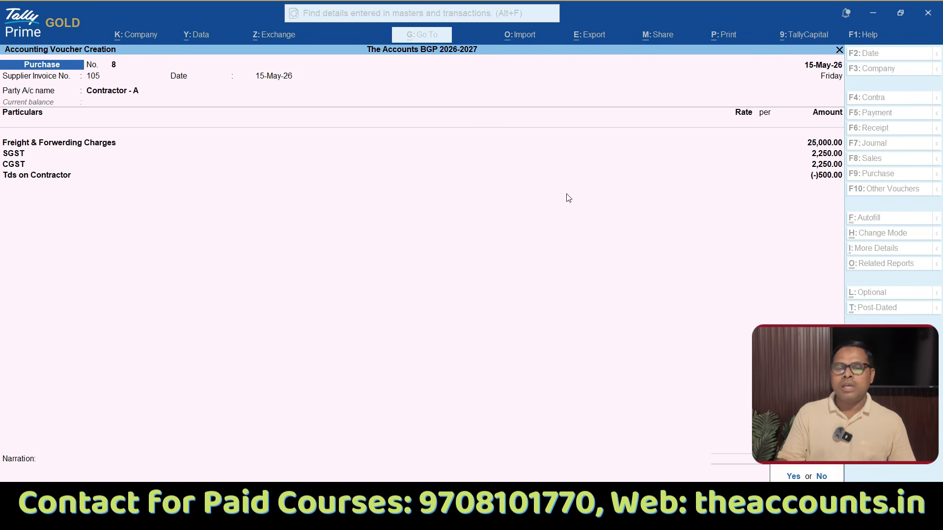
{"action": "key", "text": "Return"}
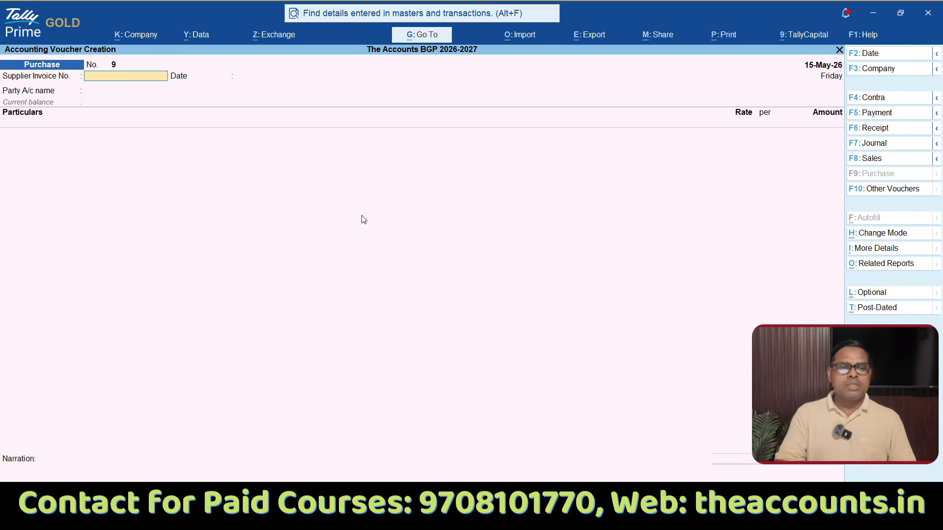
Step: Start the next purchase voucher with supplier invoice number 106 dated 15-May-26 and party Contractor - A, accepting the default receipt and party details
{"action": "type", "text": "106"}
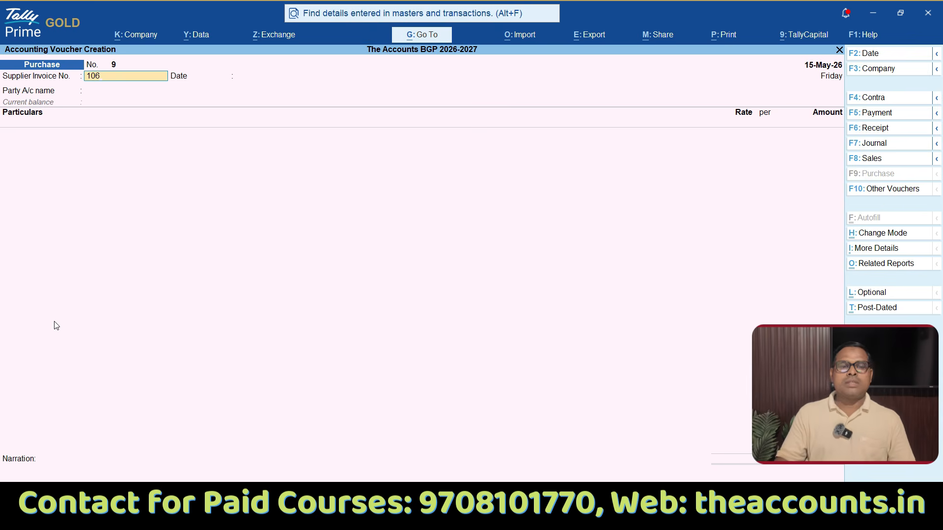
{"action": "key", "text": "Return"}
{"action": "key", "text": "Return"}
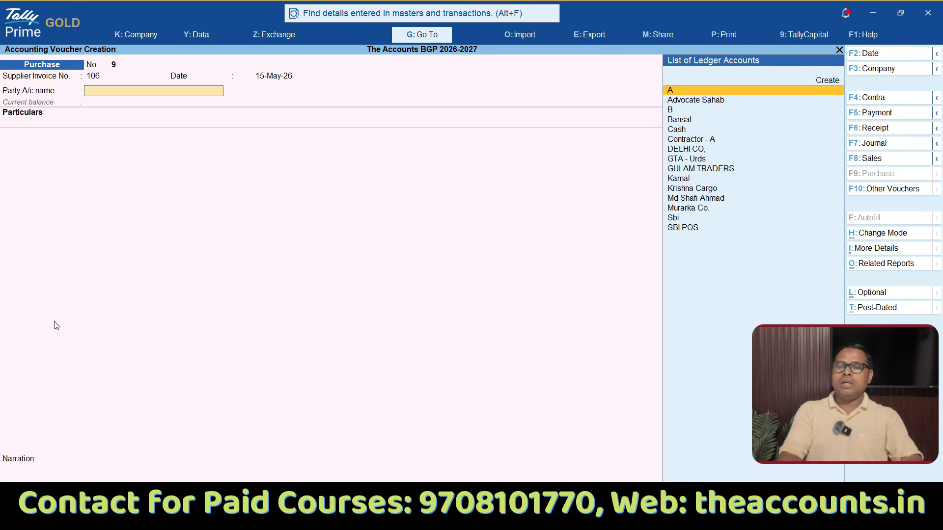
{"action": "type", "text": "co"}
{"action": "key", "text": "Return"}
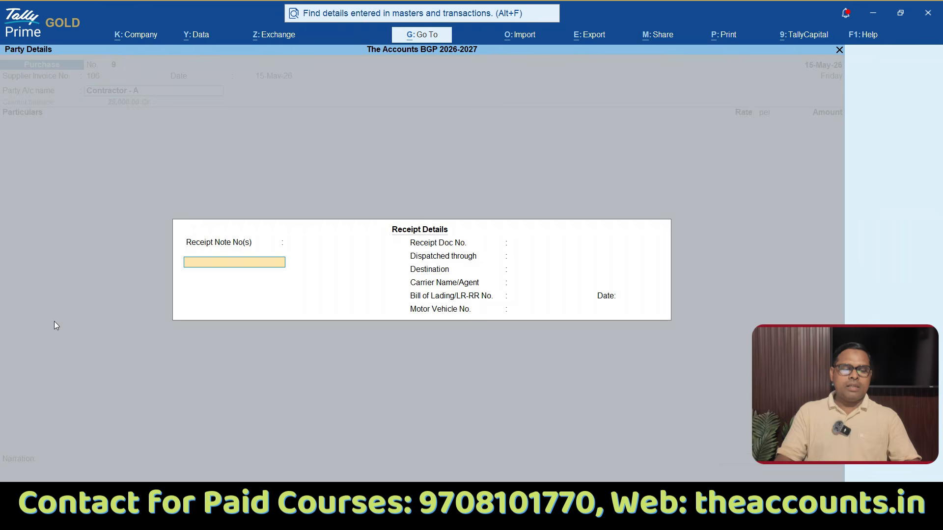
{"action": "key", "text": "ctrl+a"}
{"action": "key", "text": "ctrl+a"}
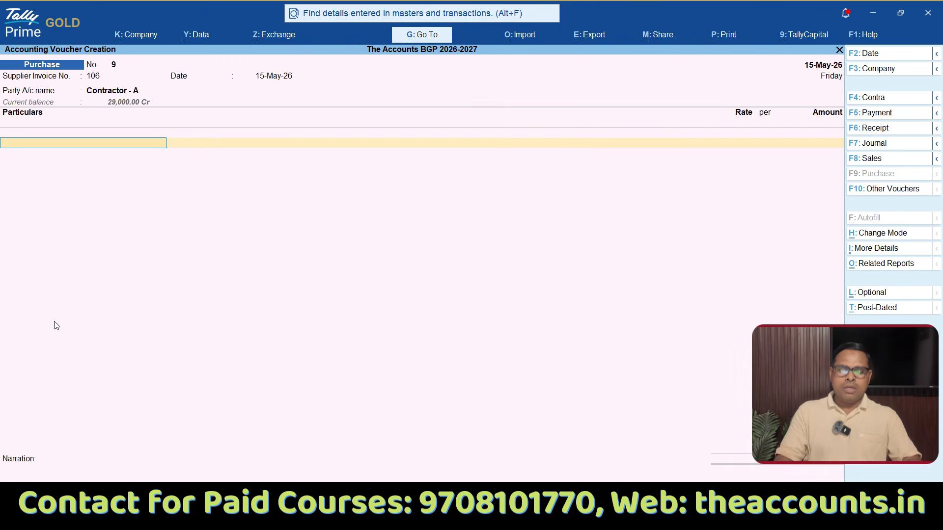
Step: Add the Freight & Forwerding Charges ledger to the voucher with an amount of 30000
{"action": "type", "text": "Frei"}
{"action": "key", "text": "Down"}
{"action": "key", "text": "Down"}
{"action": "key", "text": "Return"}
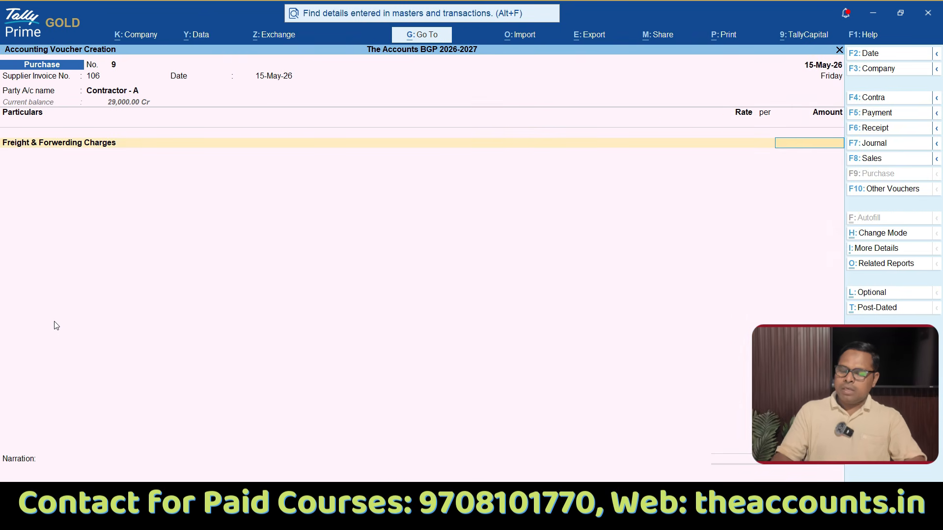
{"action": "type", "text": "30000"}
{"action": "key", "text": "Return"}
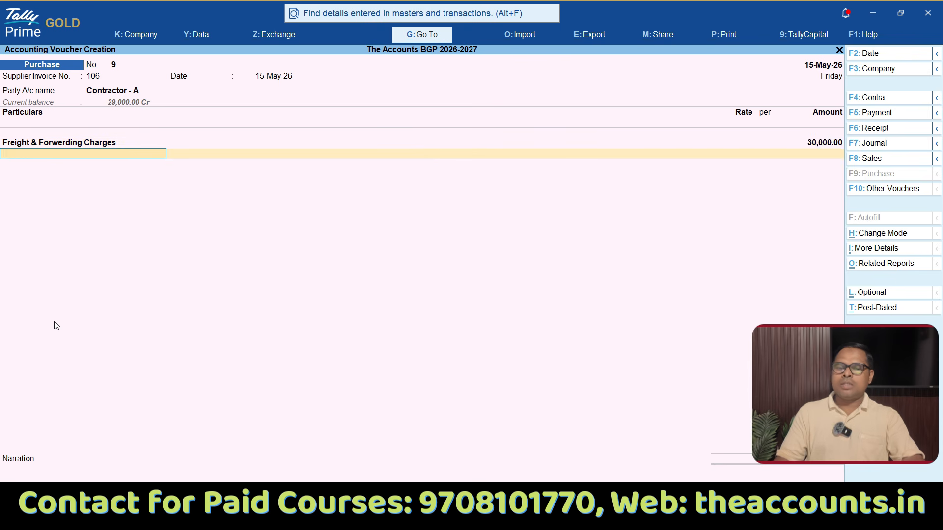
Step: Add the SGST and CGST ledgers below the freight charge with their calculated amounts
{"action": "type", "text": "Sgs"}
{"action": "key", "text": "Return"}
{"action": "key", "text": "Return"}
{"action": "type", "text": "Cgst"}
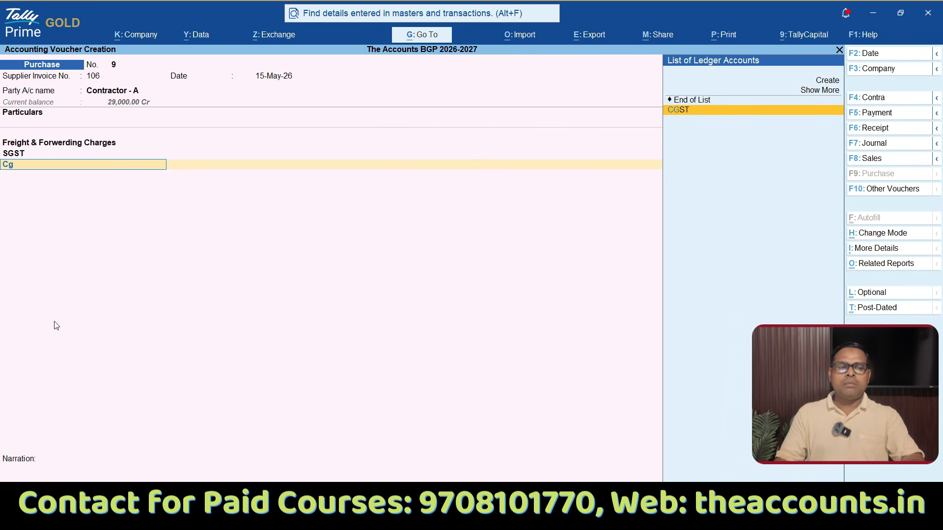
{"action": "key", "text": "Return"}
{"action": "key", "text": "Return"}
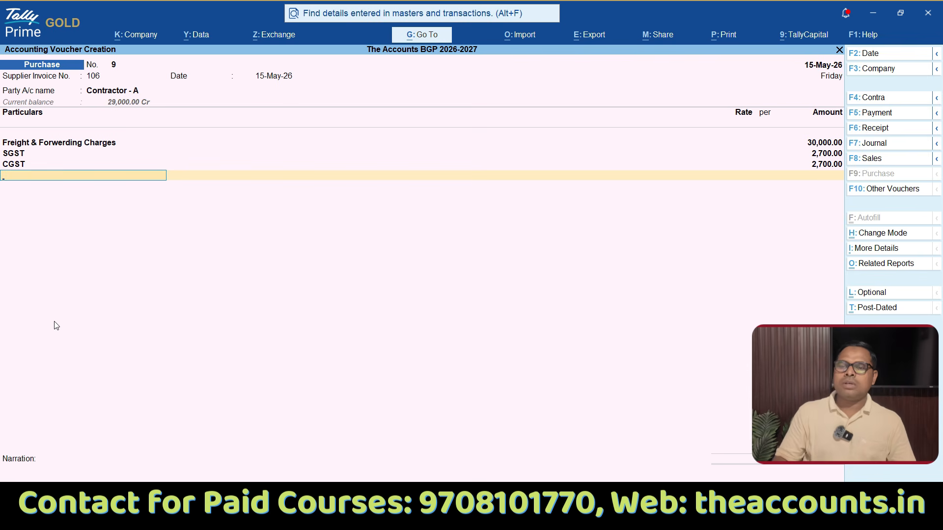
Step: Allocate the full 35,400 Cr for Contractor - A to New Ref 106 and save the purchase voucher without a narration
{"action": "key", "text": "Return"}
{"action": "key", "text": "Return"}
{"action": "key", "text": "Return"}
{"action": "key", "text": "Return"}
{"action": "key", "text": "Return"}
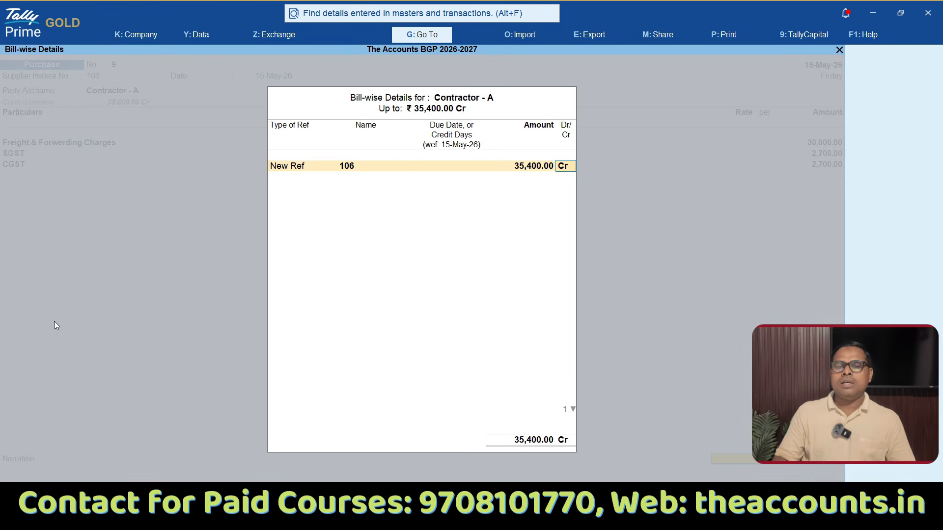
{"action": "key", "text": "Return"}
{"action": "key", "text": "Return"}
{"action": "key", "text": "y"}
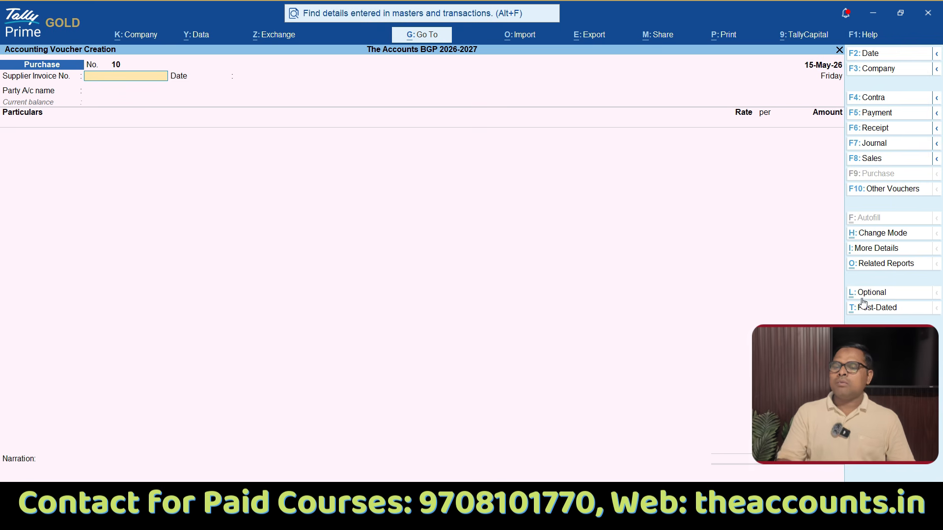
Step: Autofill a journal voucher for TDS Deduction till 15-May-26: party Contractor - A, Payments to Contractors (Other Than Individual/HUF), duty ledger Tds on Contractor
{"action": "left_click", "coordinate": [887, 147]}
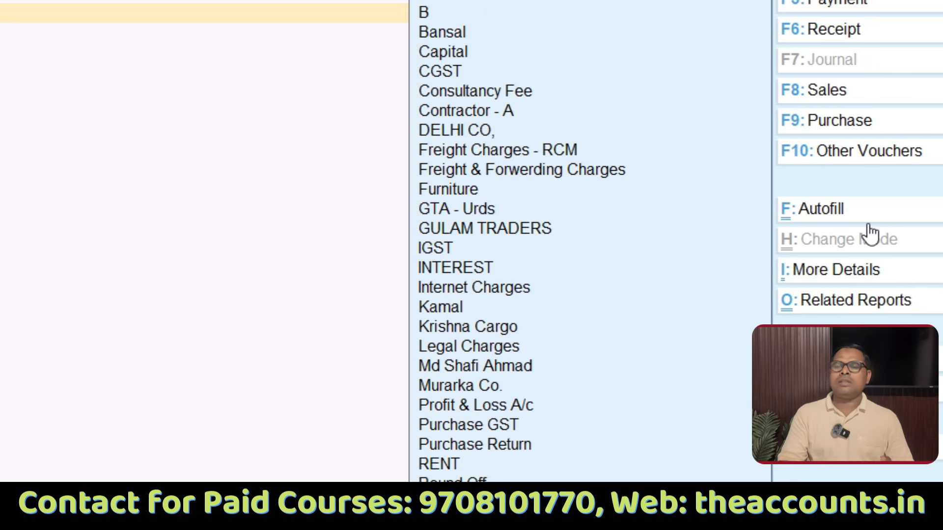
{"action": "left_click", "coordinate": [835, 216]}
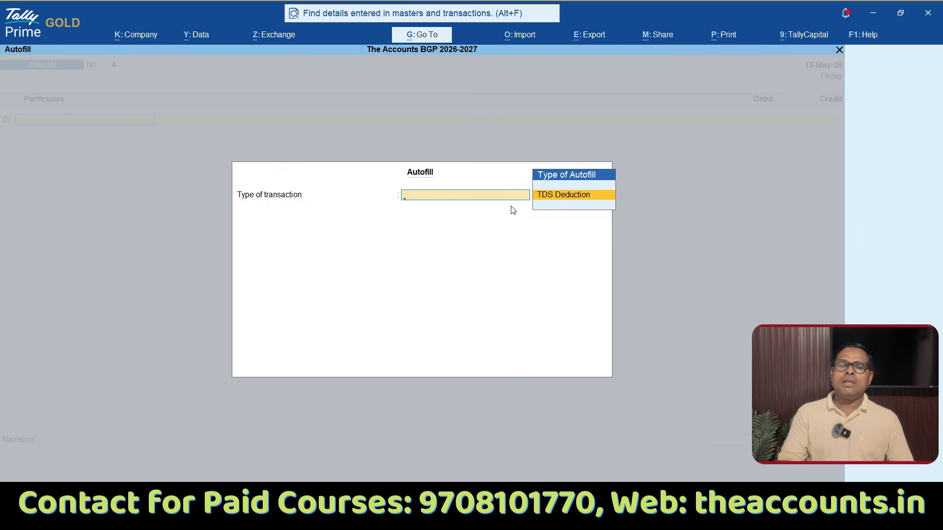
{"action": "left_click", "coordinate": [558, 204]}
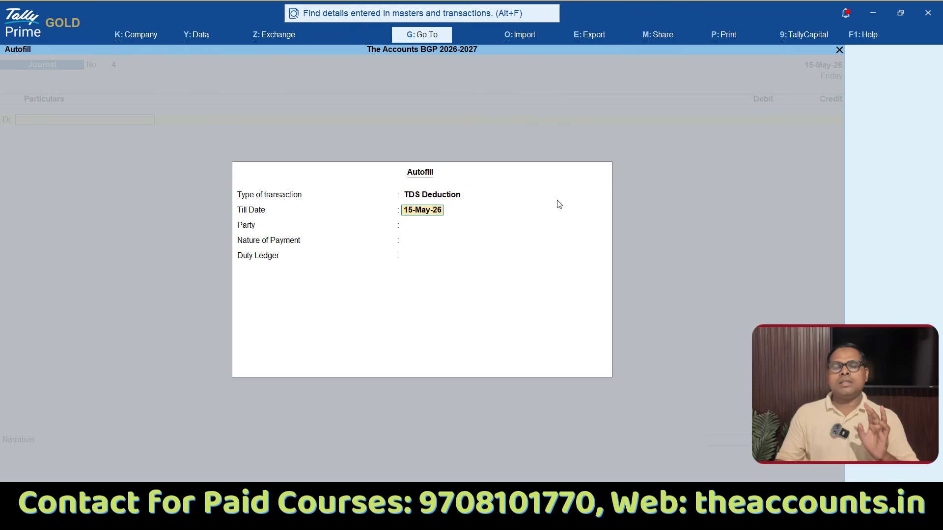
{"action": "left_click", "coordinate": [433, 229]}
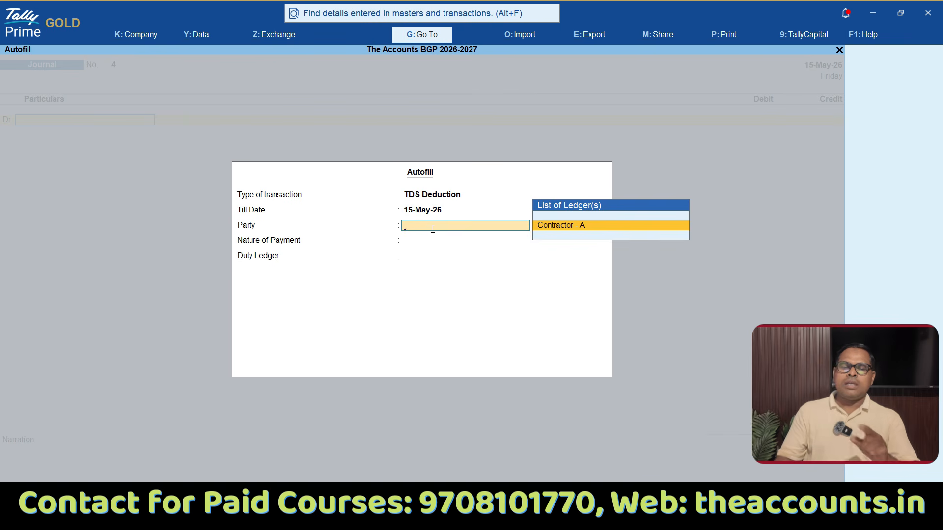
{"action": "key", "text": "Return"}
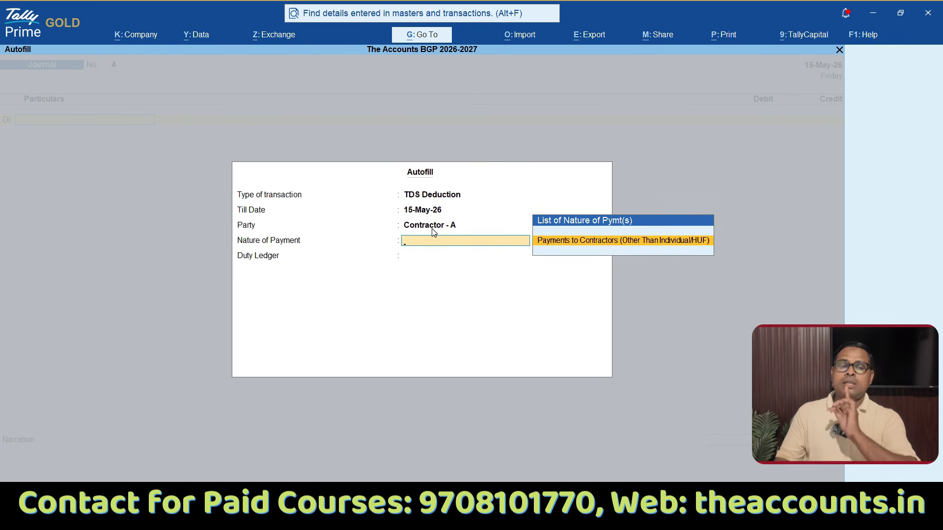
{"action": "key", "text": "Return"}
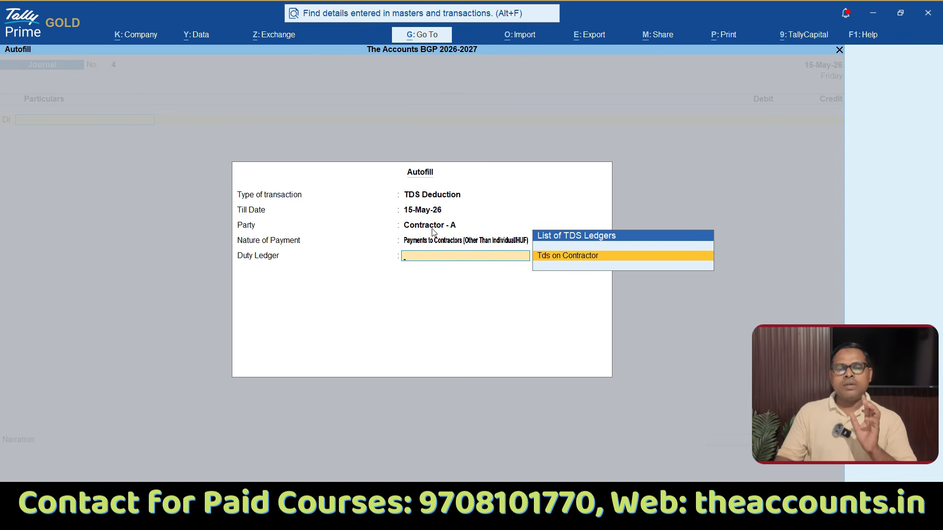
{"action": "key", "text": "Return"}
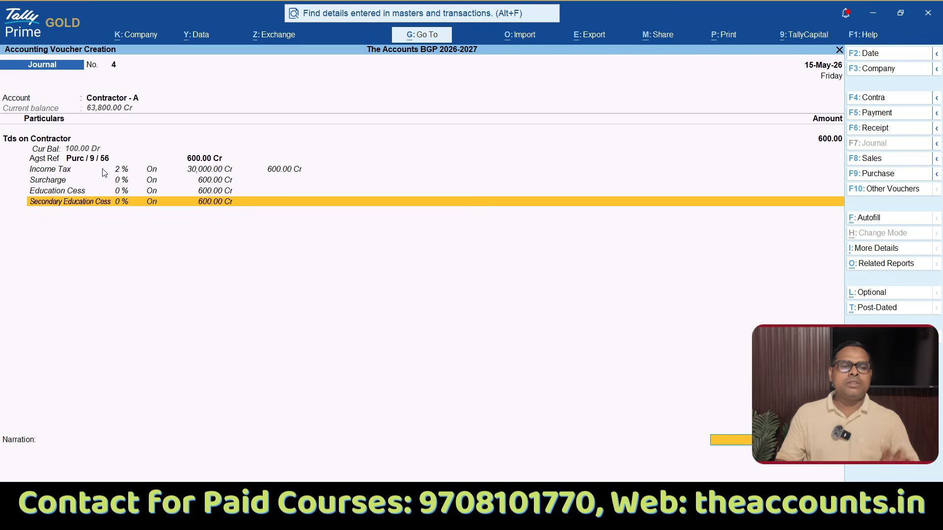
Step: Adjust the 600 Dr TDS against Agst Ref bill 106 of Contractor - A and save the journal voucher
{"action": "key", "text": "Return"}
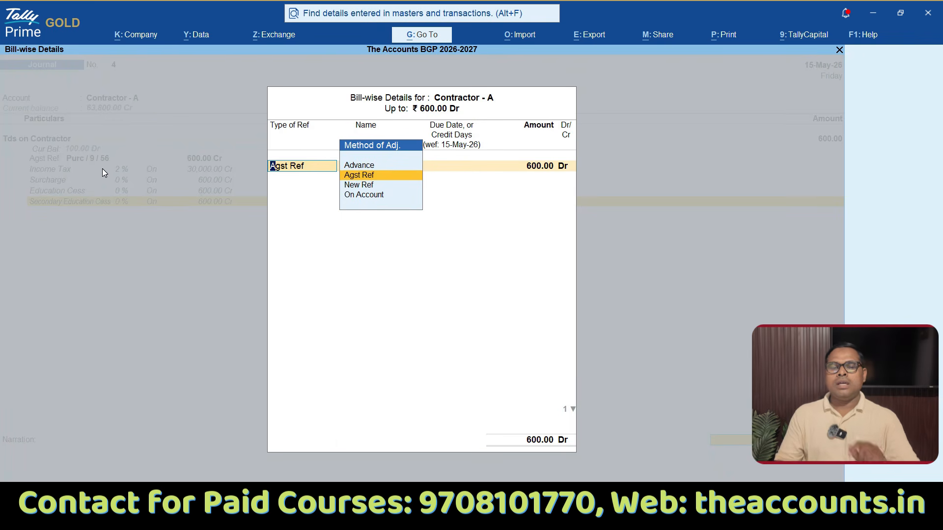
{"action": "key", "text": "Return"}
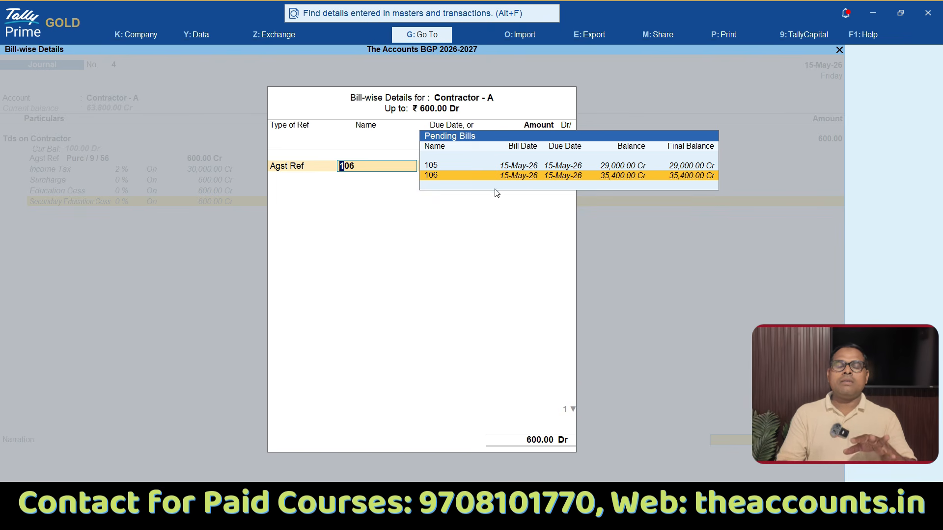
{"action": "left_click", "coordinate": [660, 180]}
{"action": "key", "text": "Return"}
{"action": "key", "text": "Return"}
{"action": "key", "text": "Return"}
{"action": "key", "text": "Return"}
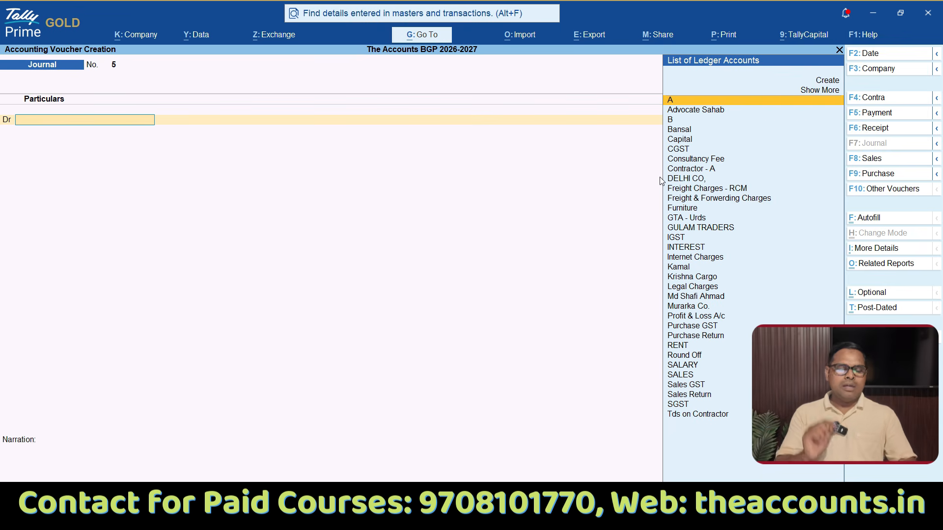
Step: Leave voucher entry and view the Contractor - A ledger vouchers in detailed form
{"action": "key", "text": "Escape"}
{"action": "key", "text": "Escape"}
{"action": "key", "text": "Escape"}
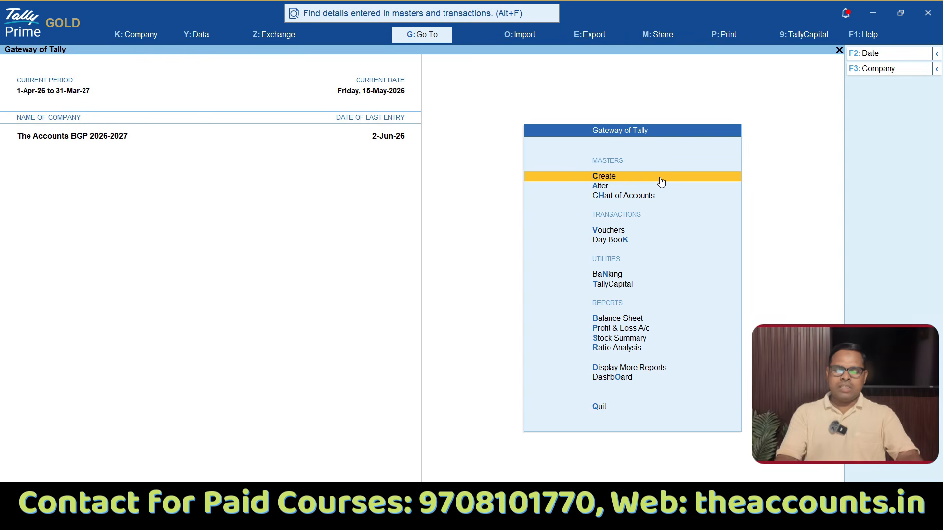
{"action": "type", "text": "dal"}
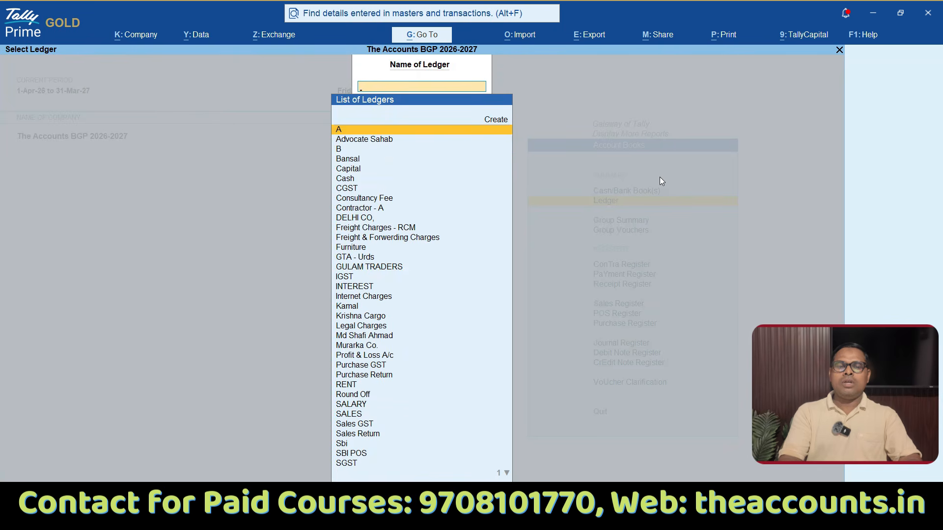
{"action": "type", "text": "cont"}
{"action": "key", "text": "Return"}
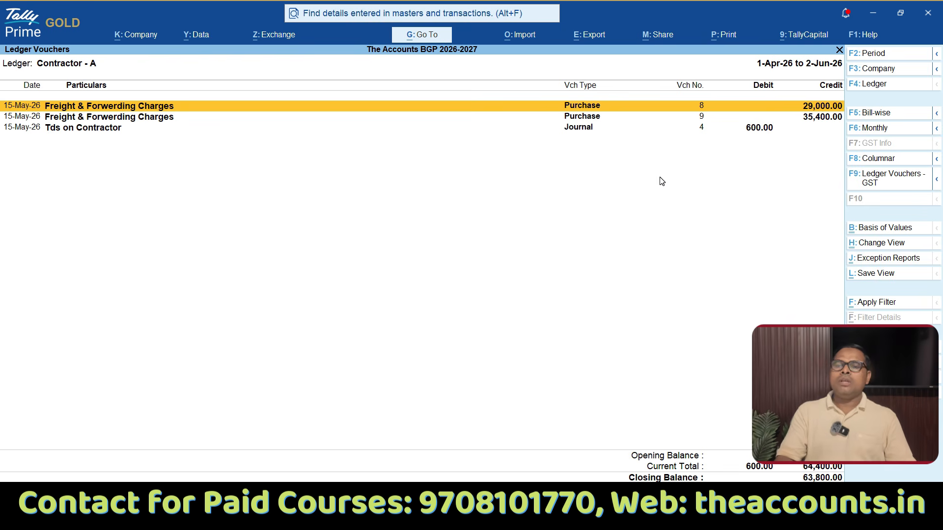
{"action": "key", "text": "alt+F5"}
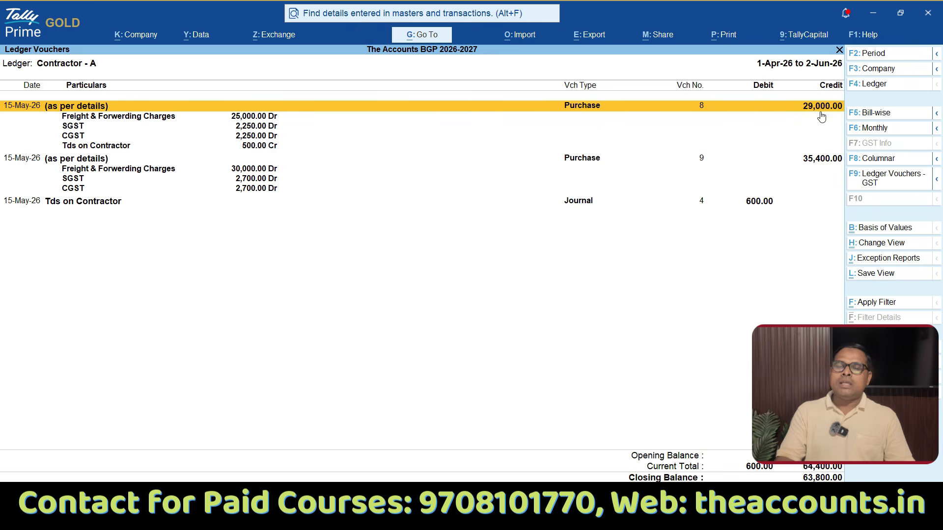
Step: Examine how TDS is recorded in the two Contractor - A purchase entries and the journal entry, then return to the Gateway of Tally
{"action": "key", "text": "ctrl"}
{"action": "mouse_move", "coordinate": [877, 81]}
{"action": "left_mouse_down"}
{"action": "mouse_move", "coordinate": [940, 123]}
{"action": "mouse_move", "coordinate": [850, 48]}
{"action": "left_mouse_up"}
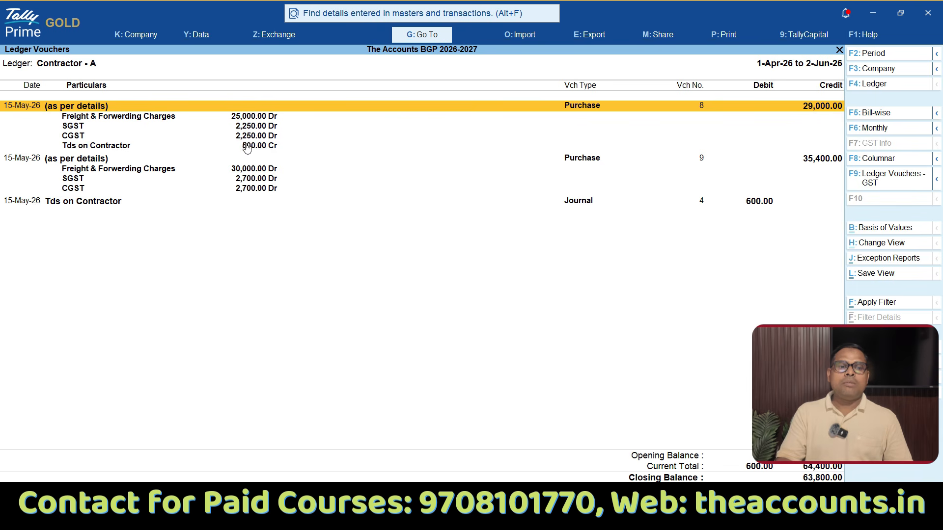
{"action": "left_click", "coordinate": [122, 146]}
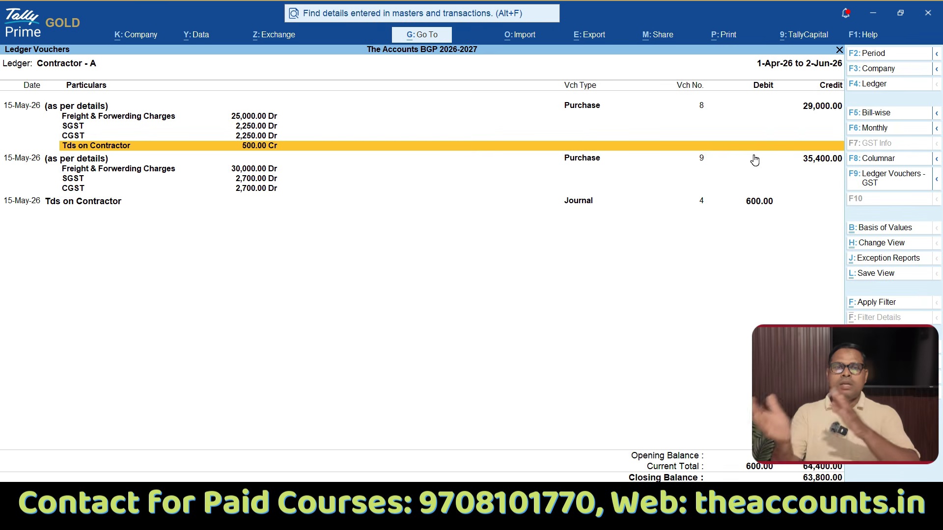
{"action": "left_click", "coordinate": [821, 169]}
{"action": "key", "text": "ctrl+1"}
{"action": "left_click", "coordinate": [821, 163]}
{"action": "mouse_move", "coordinate": [853, 132]}
{"action": "left_mouse_down"}
{"action": "mouse_move", "coordinate": [627, 161]}
{"action": "mouse_move", "coordinate": [842, 89]}
{"action": "left_mouse_up"}
{"action": "mouse_move", "coordinate": [759, 183]}
{"action": "left_mouse_down"}
{"action": "mouse_move", "coordinate": [670, 179]}
{"action": "mouse_move", "coordinate": [619, 156]}
{"action": "left_mouse_up"}
{"action": "key", "text": "Escape"}
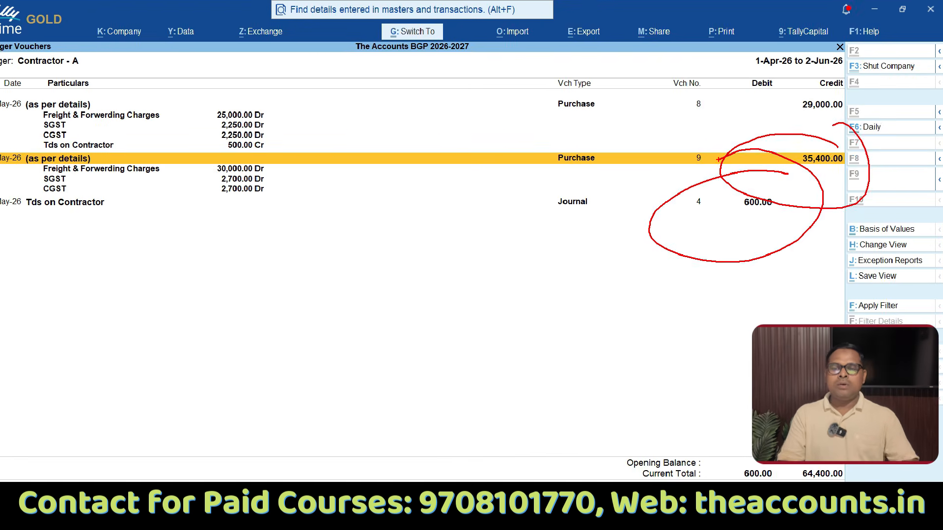
{"action": "left_click", "coordinate": [105, 202]}
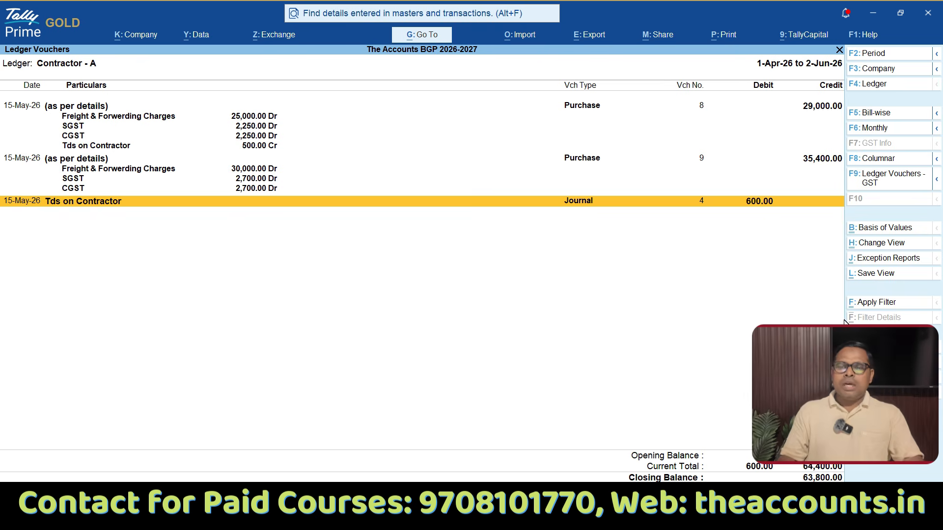
{"action": "key", "text": "Escape"}
{"action": "key", "text": "Escape"}
{"action": "key", "text": "Escape"}
{"action": "key", "text": "Escape"}
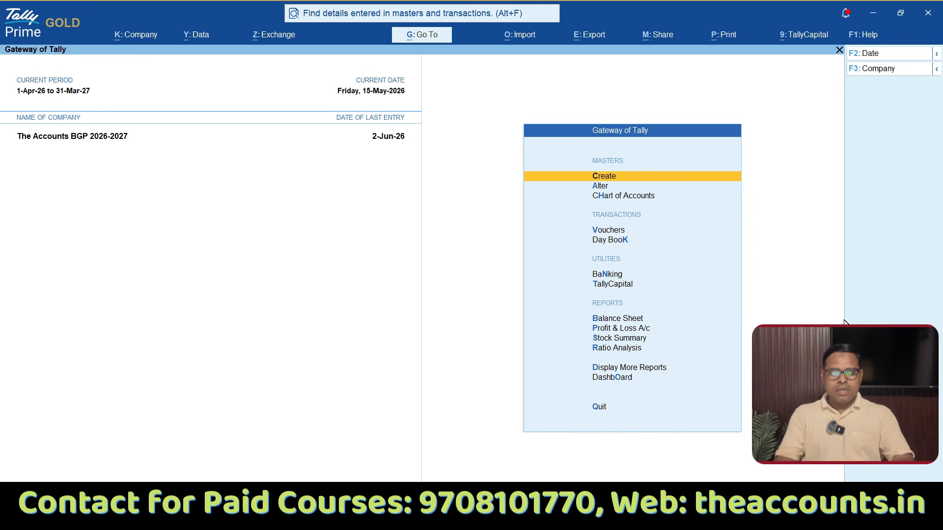
Step: Set the voucher date to 20-May-26 and start a payment voucher
{"action": "key", "text": "v"}
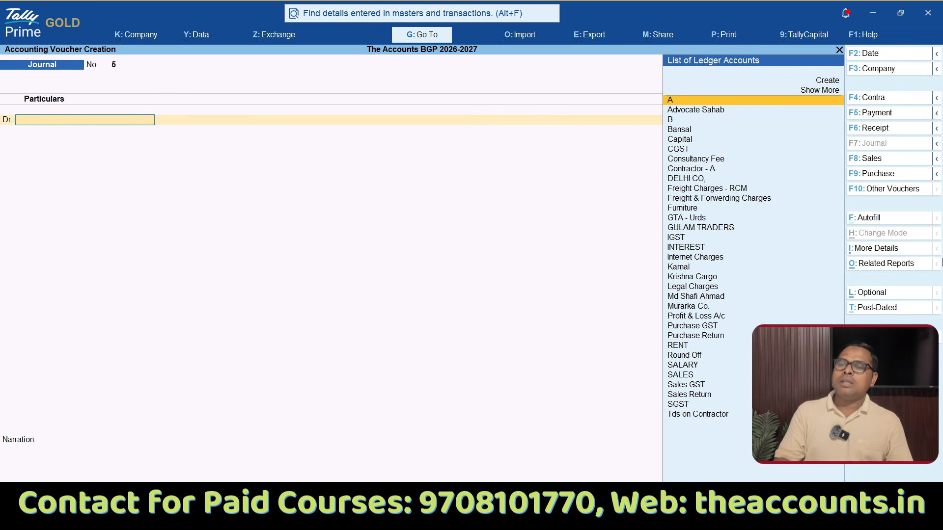
{"action": "left_click", "coordinate": [877, 54]}
{"action": "type", "text": "26"}
{"action": "key", "text": "Return"}
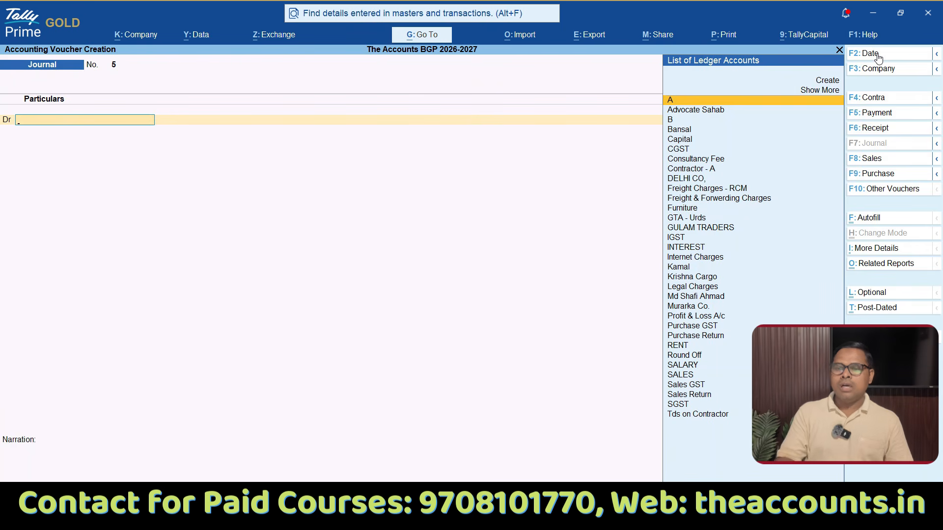
{"action": "left_click", "coordinate": [880, 117]}
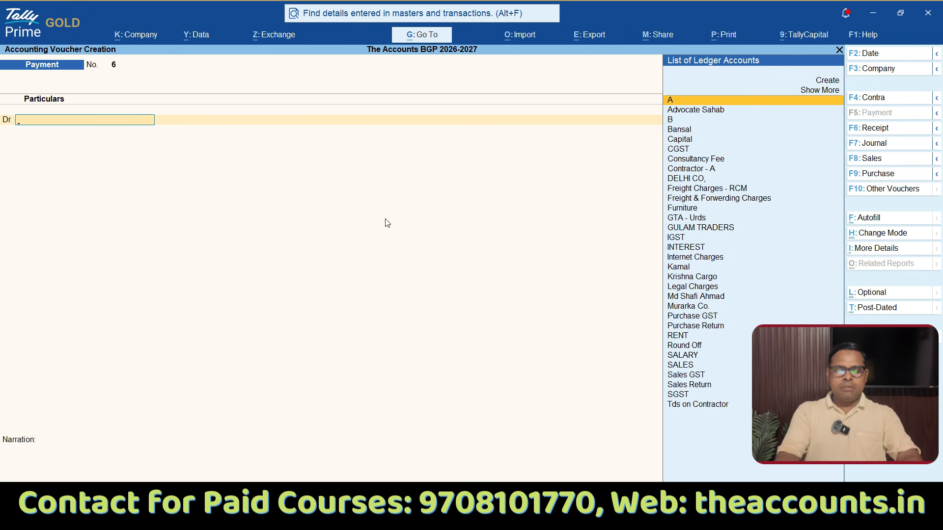
Step: Debit Tds on Contractor, settling Agst Ref Purc / 8 / 55 for 500 and Purc / 9 / 56 for 600
{"action": "type", "text": "Tds"}
{"action": "key", "text": "Return"}
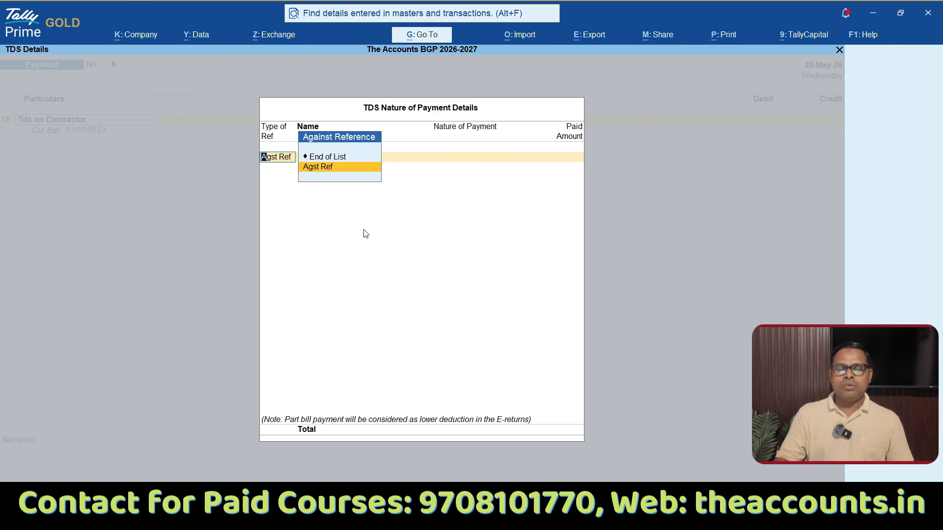
{"action": "key", "text": "Return"}
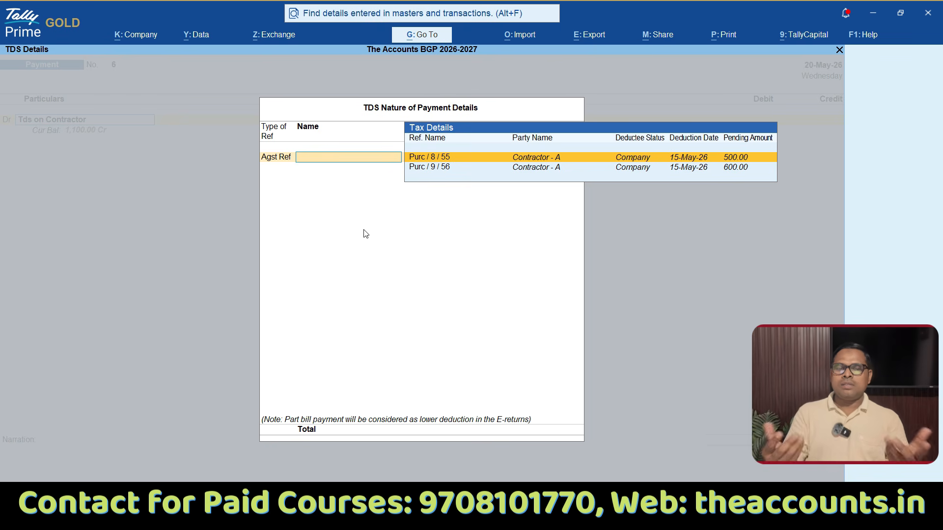
{"action": "key", "text": "Return"}
{"action": "key", "text": "Return"}
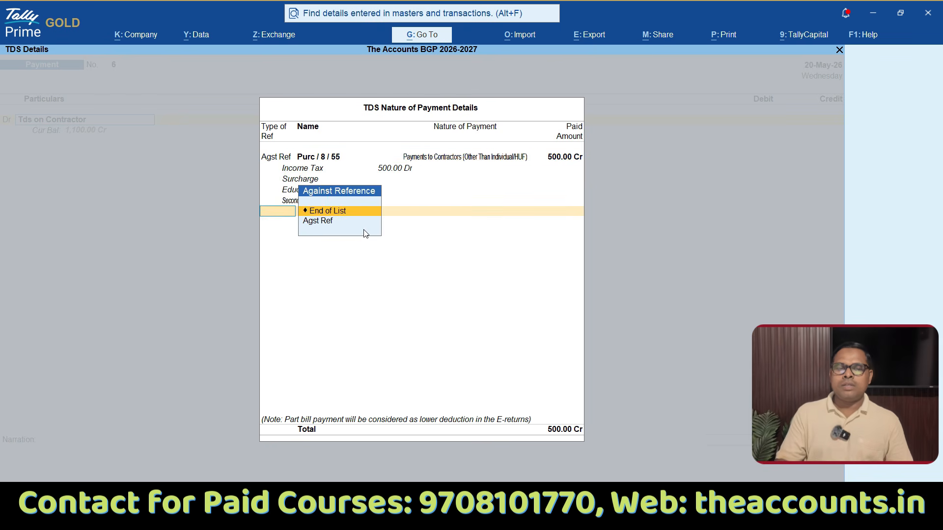
{"action": "key", "text": "Down"}
{"action": "key", "text": "Return"}
{"action": "key", "text": "Return"}
{"action": "key", "text": "Return"}
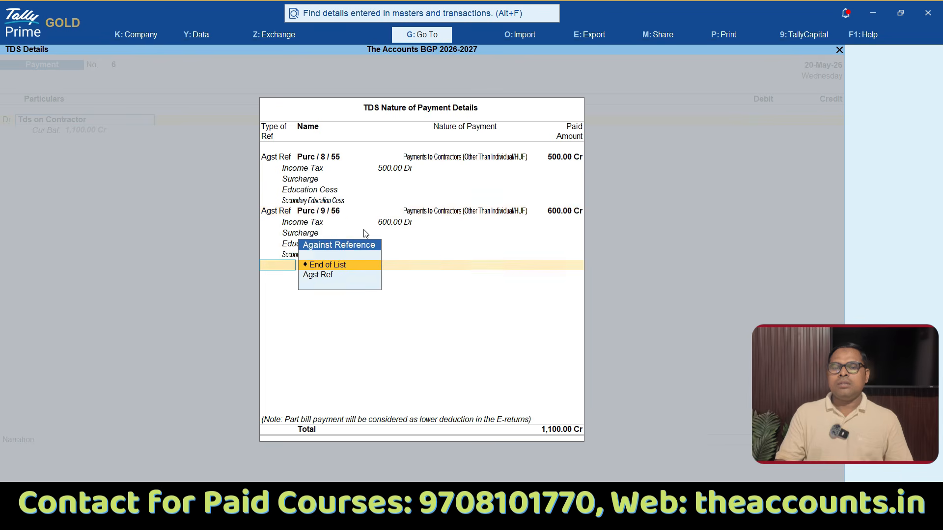
{"action": "key", "text": "Return"}
Step: Credit the Sbi ledger with 1,100 and save the payment voucher with default bank details and no narration
{"action": "key", "text": "Return"}
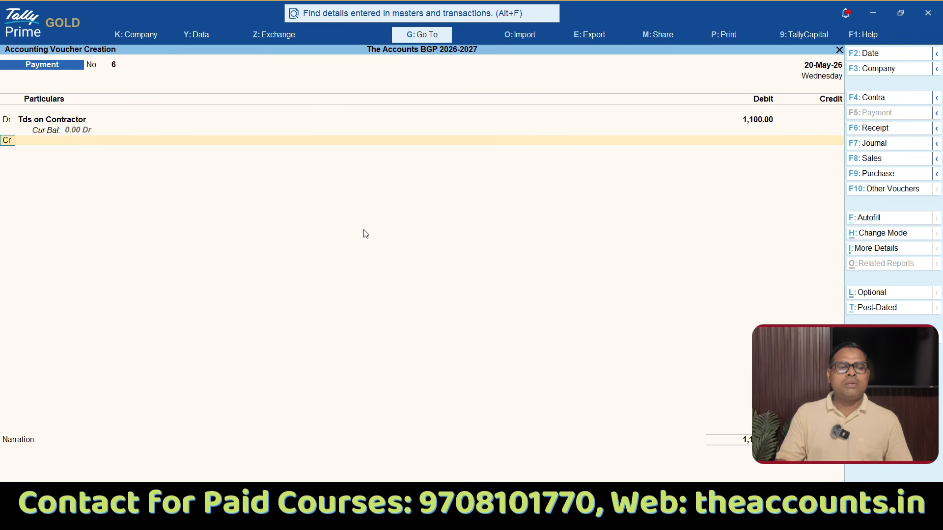
{"action": "key", "text": "Return"}
{"action": "type", "text": "S"}
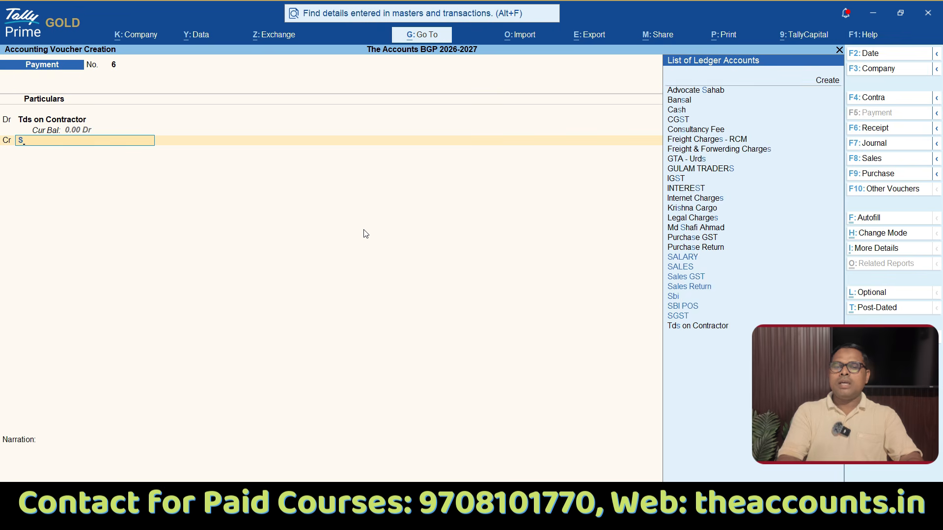
{"action": "type", "text": "bi"}
{"action": "key", "text": "Return"}
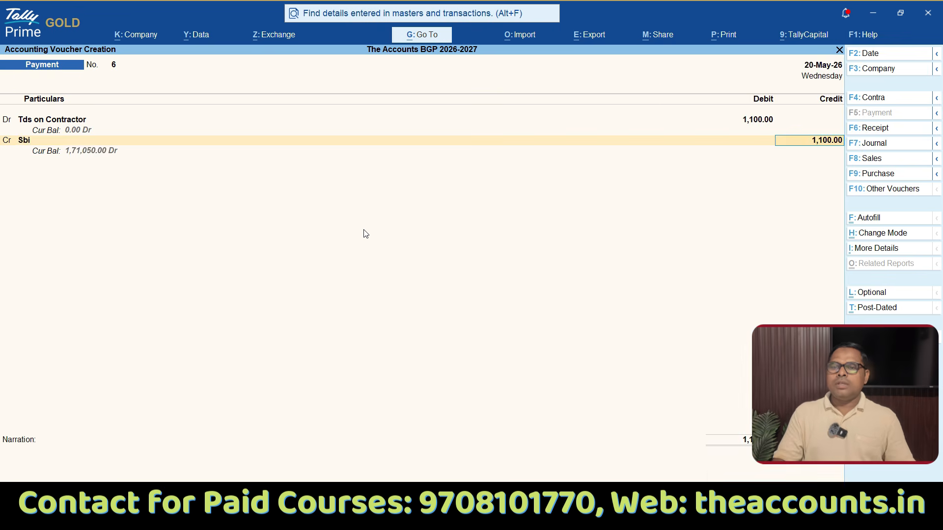
{"action": "key", "text": "Return"}
{"action": "key", "text": "Return"}
{"action": "key", "text": "Return"}
{"action": "key", "text": "Return"}
{"action": "key", "text": "Return"}
{"action": "key", "text": "Return"}
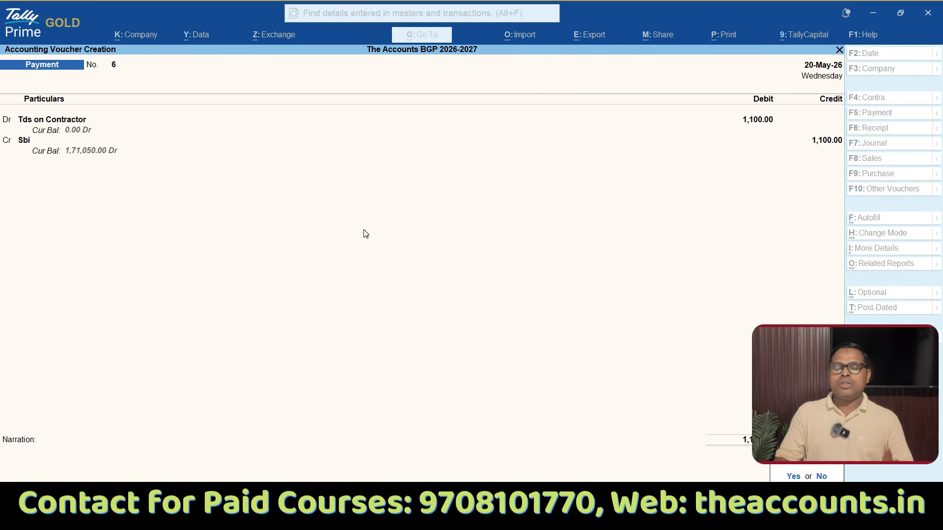
{"action": "key", "text": "Return"}
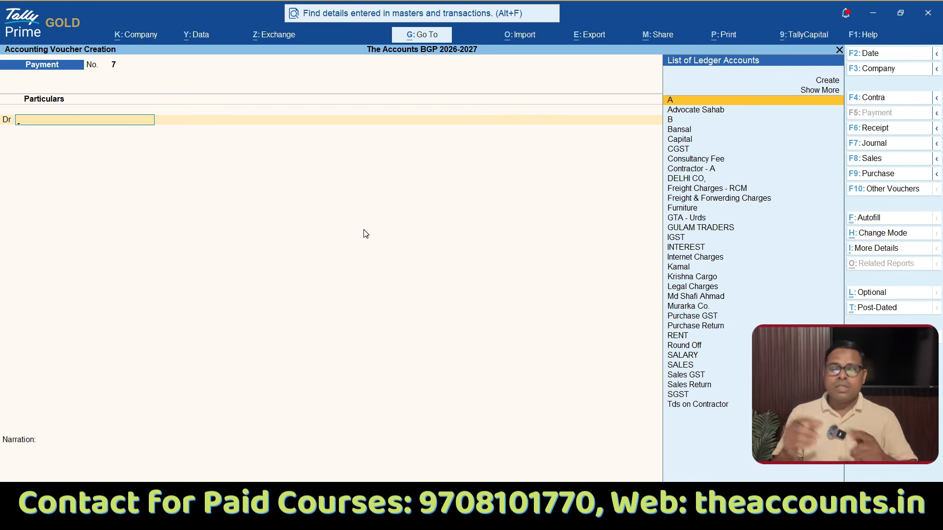
Step: Leave the blank payment voucher and open the TDS Challan Reconciliation report from the statutory TDS reports
{"action": "key", "text": "Escape"}
{"action": "key", "text": "y"}
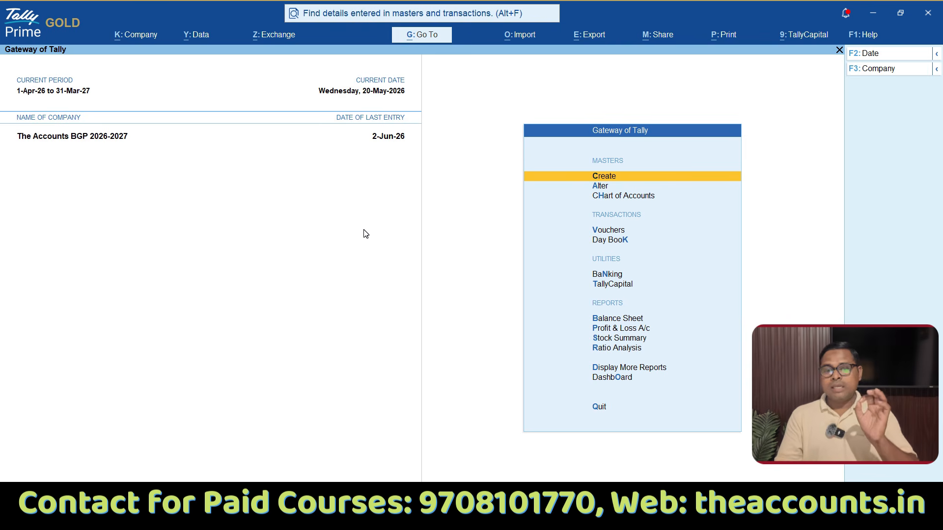
{"action": "key", "text": "d"}
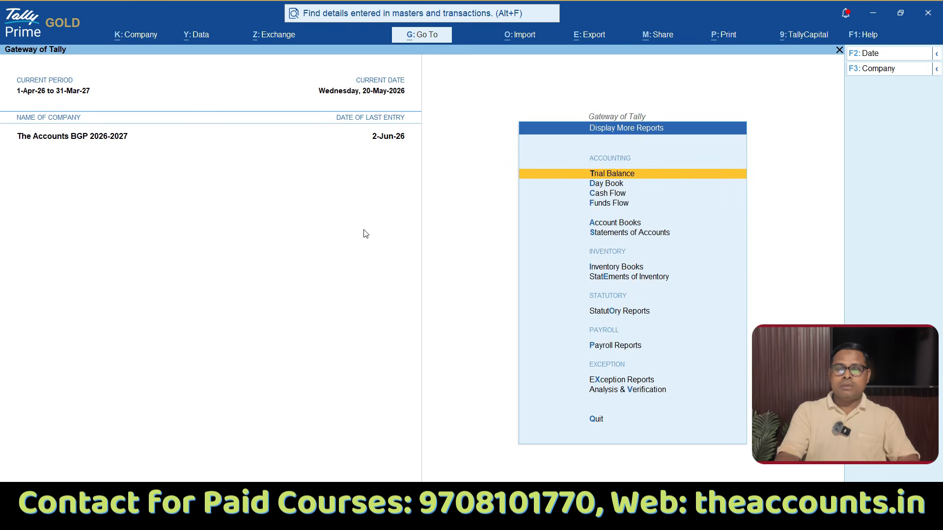
{"action": "key", "text": "o"}
{"action": "key", "text": "Down"}
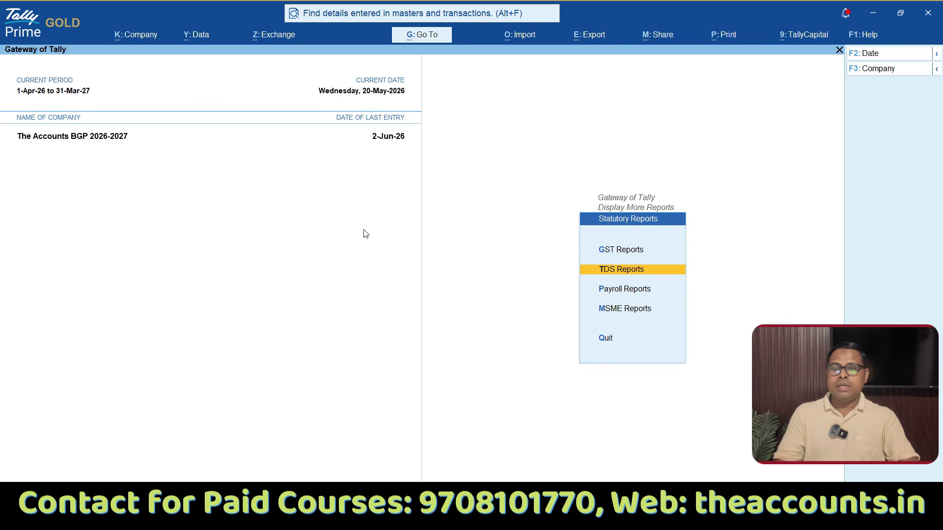
{"action": "key", "text": "Return"}
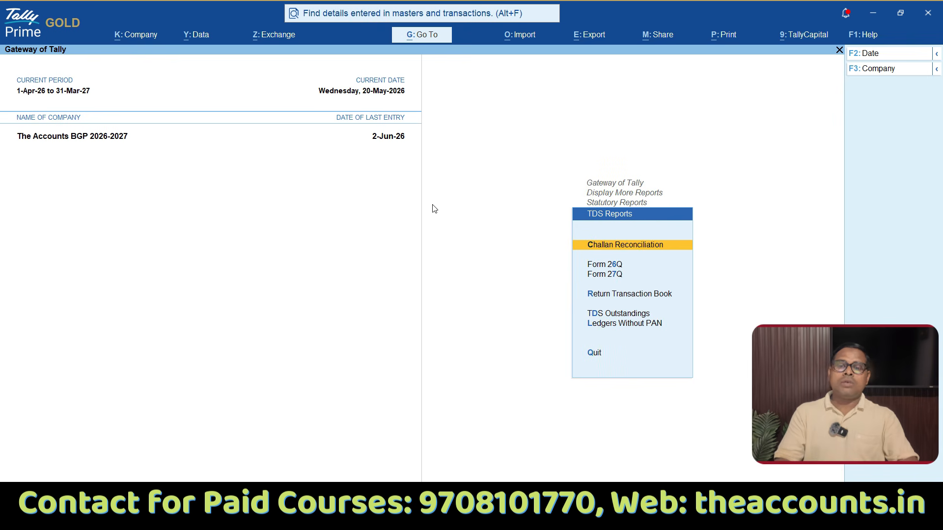
{"action": "key", "text": "ctrl"}
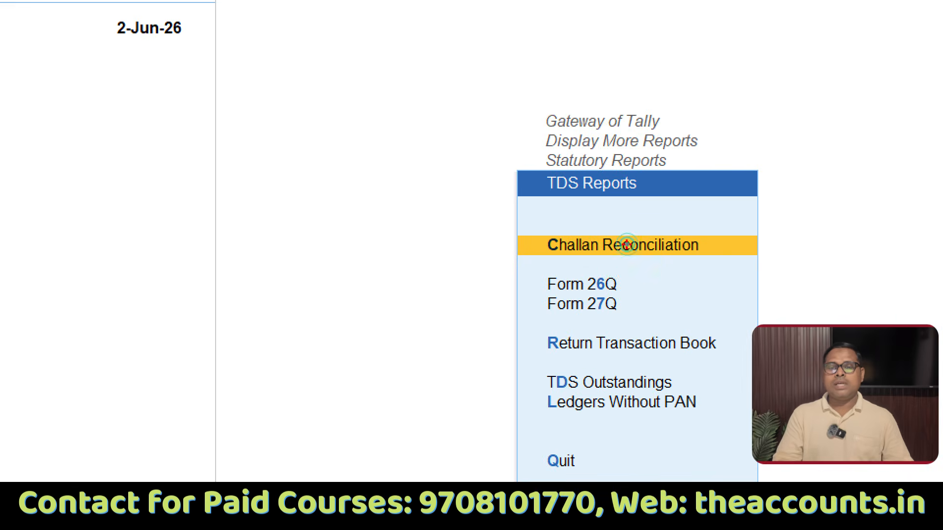
{"action": "left_click_drag", "start_coordinate": [603, 254], "coordinate": [695, 253]}
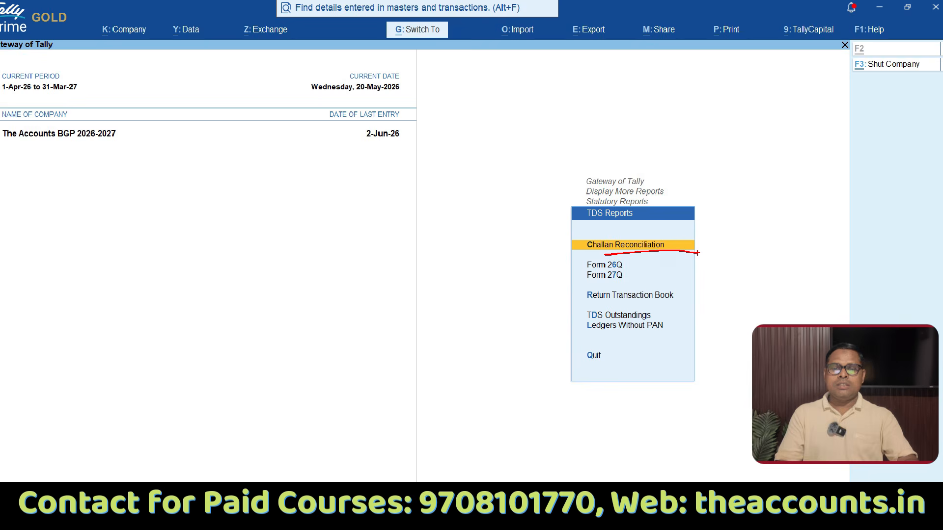
{"action": "left_click", "coordinate": [628, 251]}
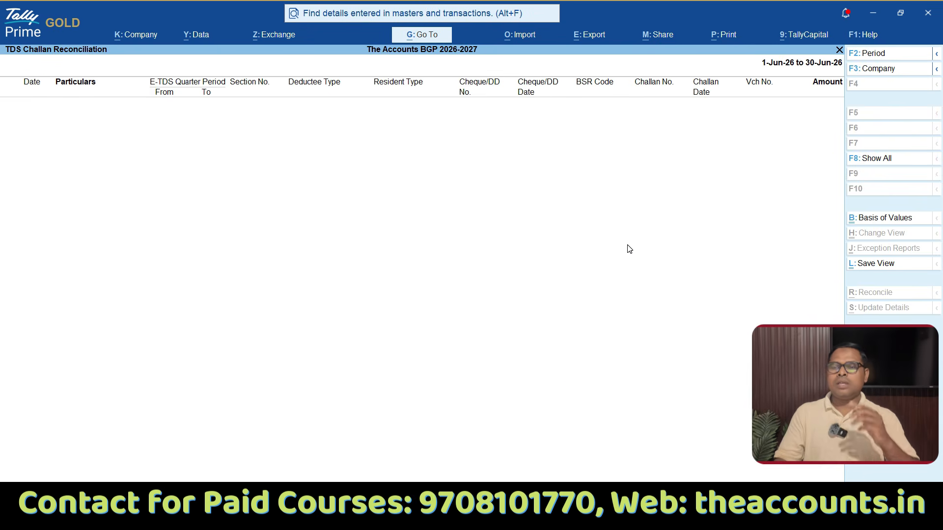
Step: Blank the report's period dates so the challan reconciliation covers 1-Apr-26 to 2-Jun-26
{"action": "key", "text": "F2"}
{"action": "key", "text": "space"}
{"action": "key", "text": "Return"}
{"action": "key", "text": "space"}
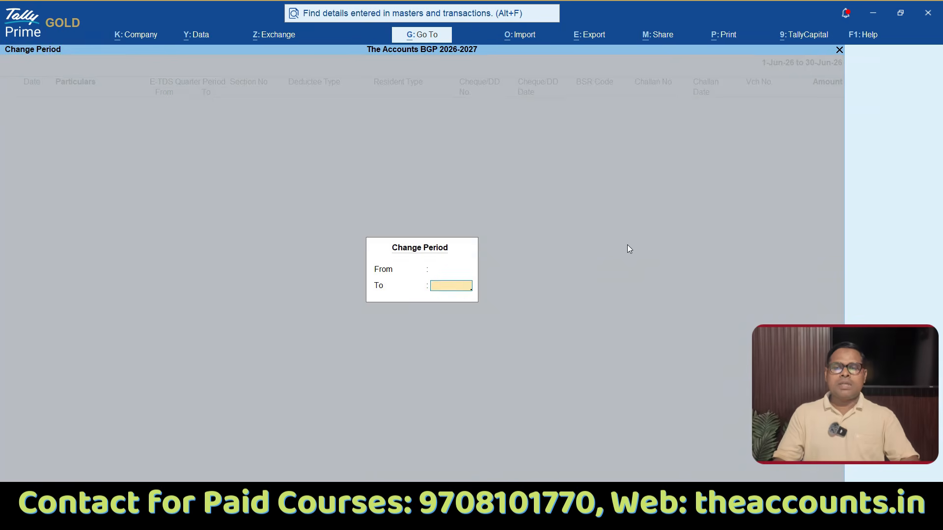
{"action": "key", "text": "Return"}
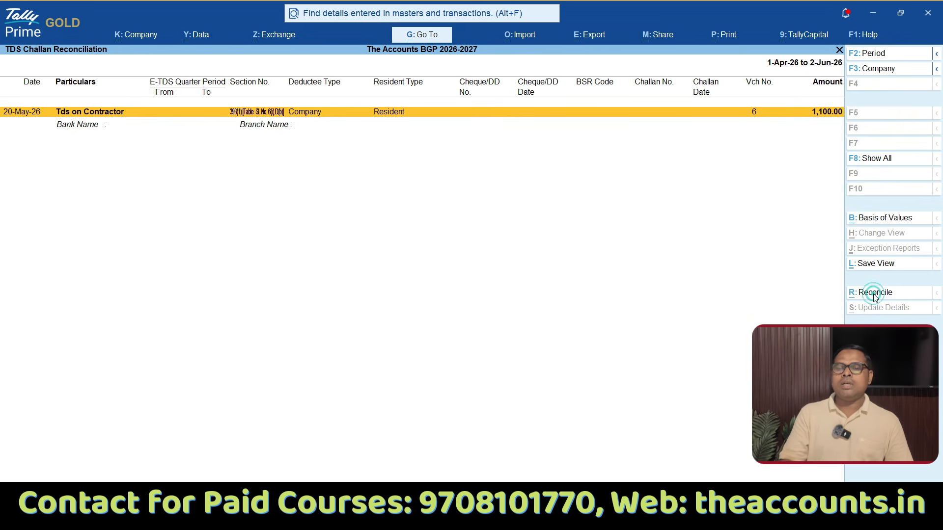
Step: Start reconciling the Tds on Contractor payment with E-TDS quarter period 1-4-2026 to 30-6-2026, keeping section, deductee and resident type
{"action": "left_click", "coordinate": [873, 294]}
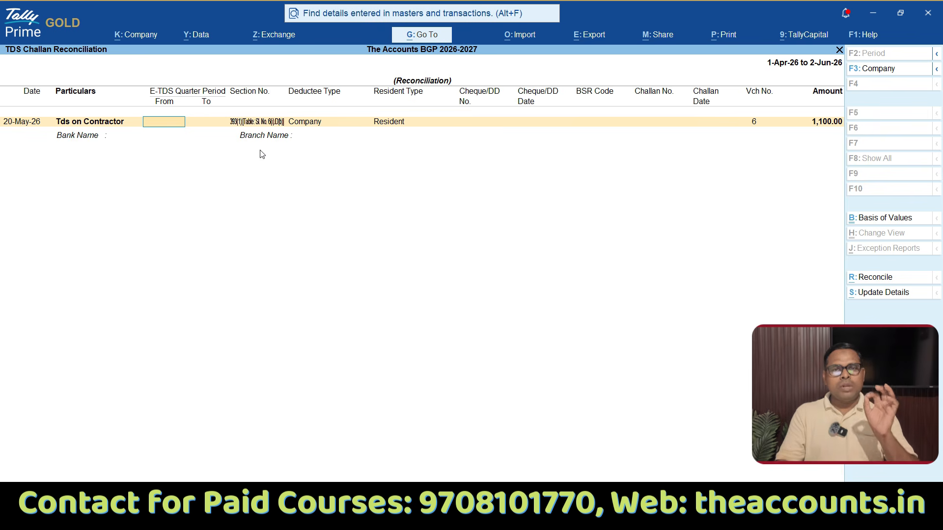
{"action": "type", "text": "1-4-2026"}
{"action": "key", "text": "Return"}
{"action": "type", "text": "30-6-2026"}
{"action": "key", "text": "Return"}
{"action": "key", "text": "Return"}
{"action": "key", "text": "Return"}
{"action": "key", "text": "Return"}
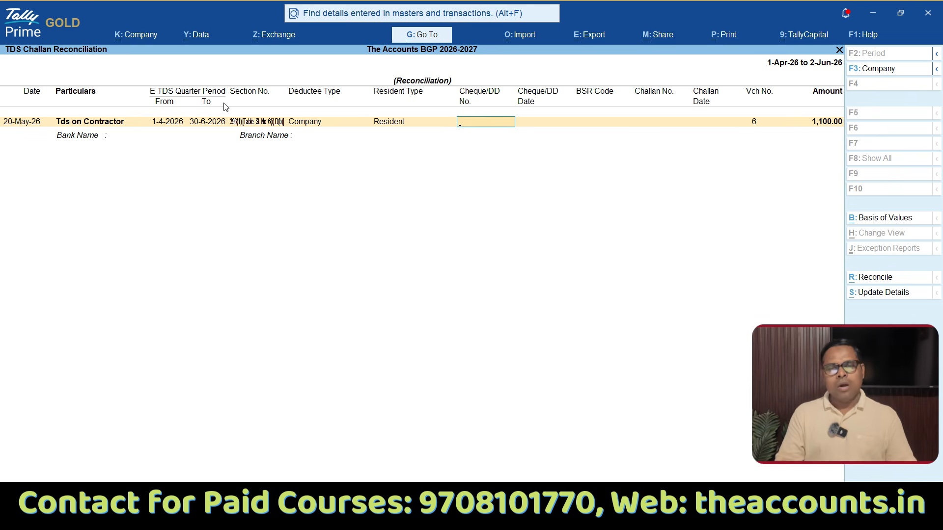
Step: Enter Online as the cheque/DD number and 20-5-2026 as the cheque/DD date
{"action": "type", "text": "Online"}
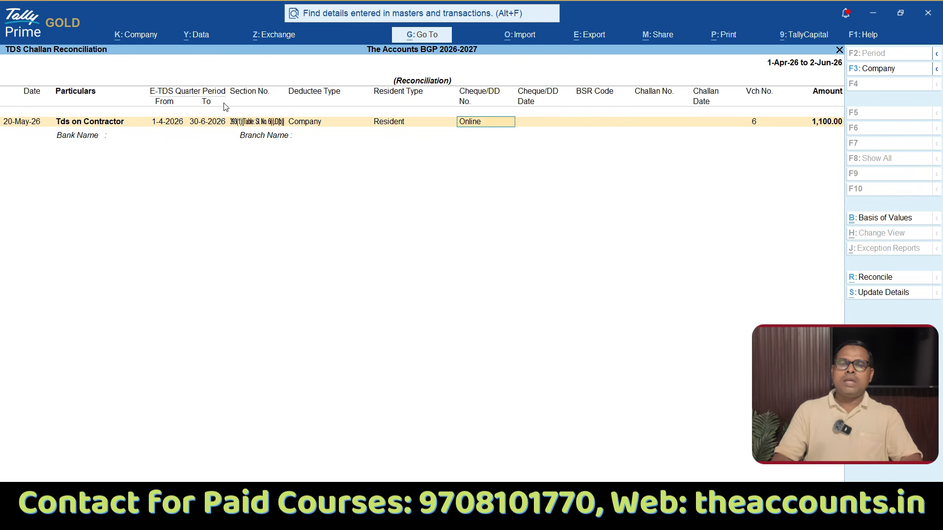
{"action": "key", "text": "Return"}
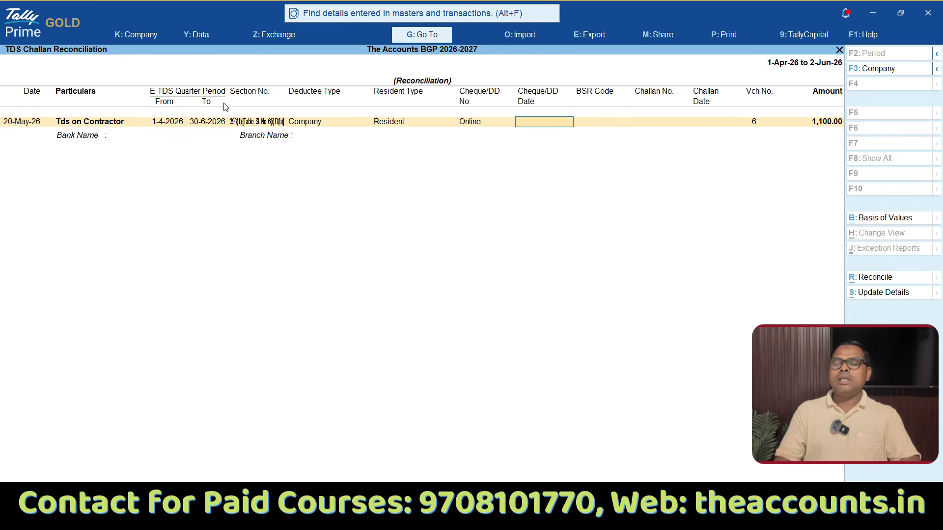
{"action": "type", "text": "20-5"}
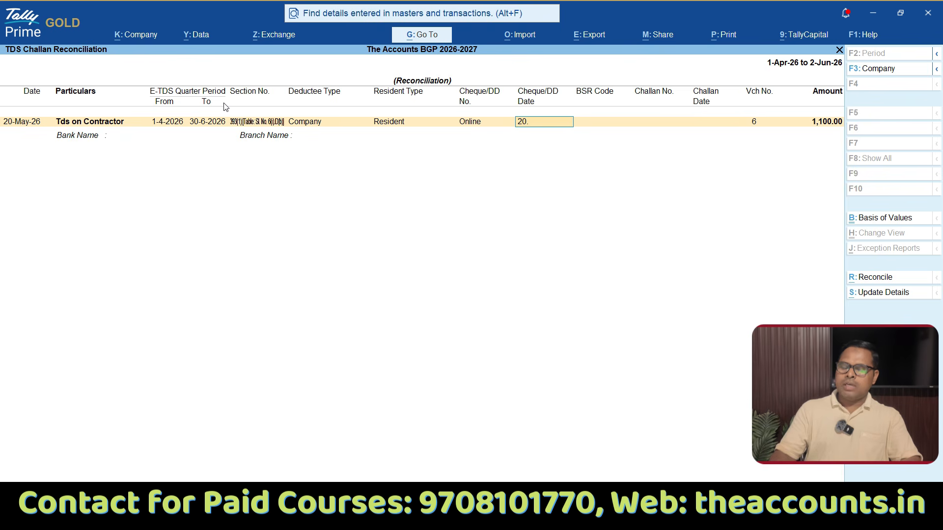
{"action": "key", "text": "Return"}
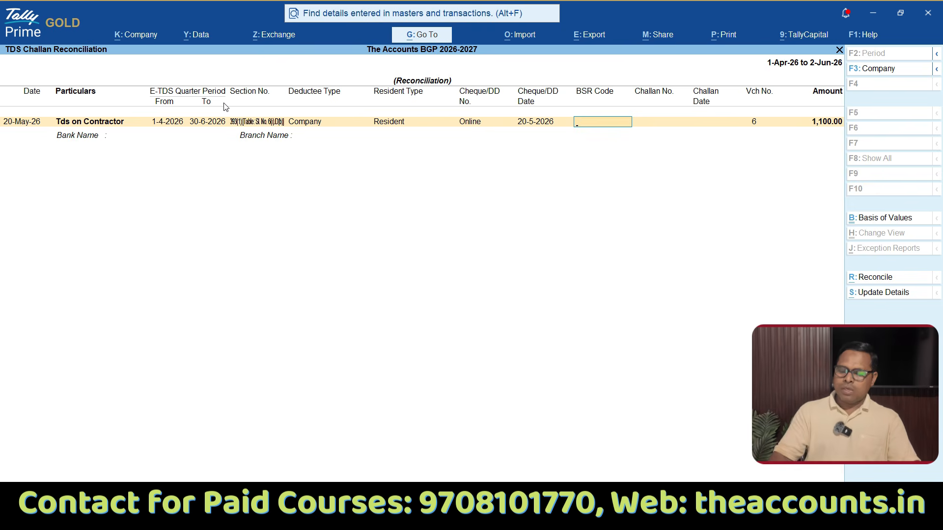
Step: Enter BSR code 6300567, challan number 12547 and challan date 20-5-2026 for the TDS payment
{"action": "type", "text": "300567"}
{"action": "key", "text": "Return"}
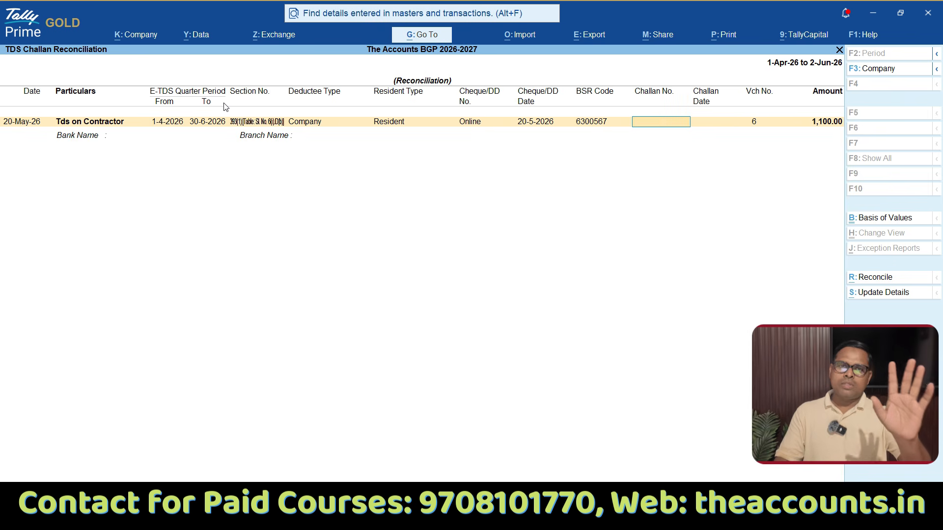
{"action": "type", "text": "12547"}
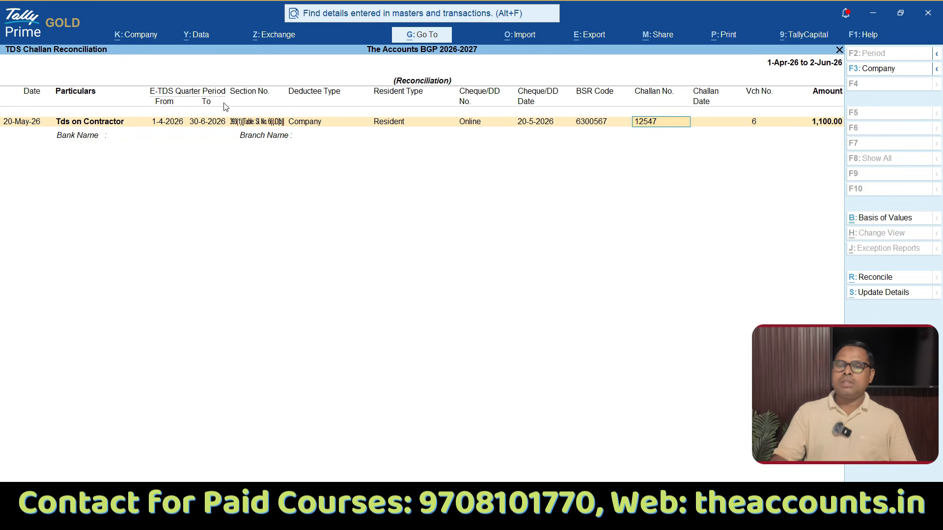
{"action": "key", "text": "Return"}
{"action": "type", "text": "20.5"}
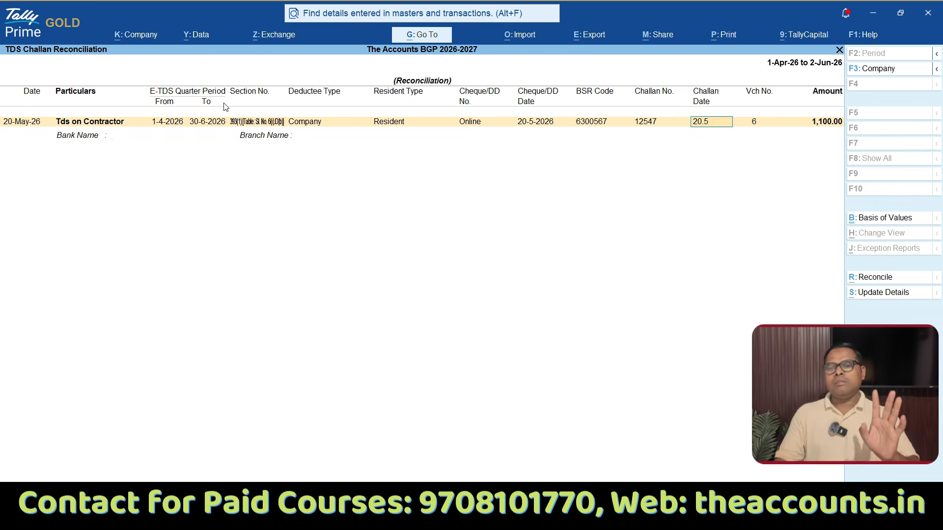
{"action": "key", "text": "Return"}
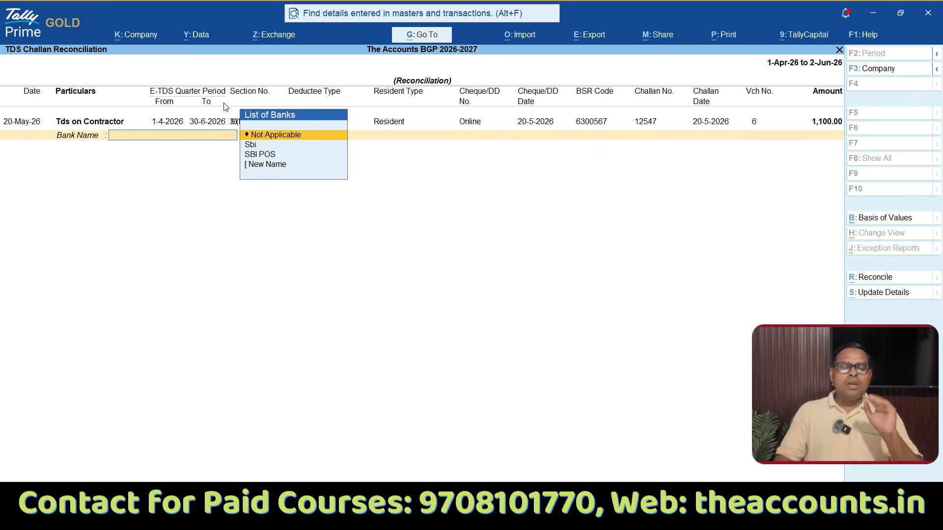
Step: Choose Sbi as the bank, leave the branch name blank and save the challan reconciliation
{"action": "key", "text": "Down"}
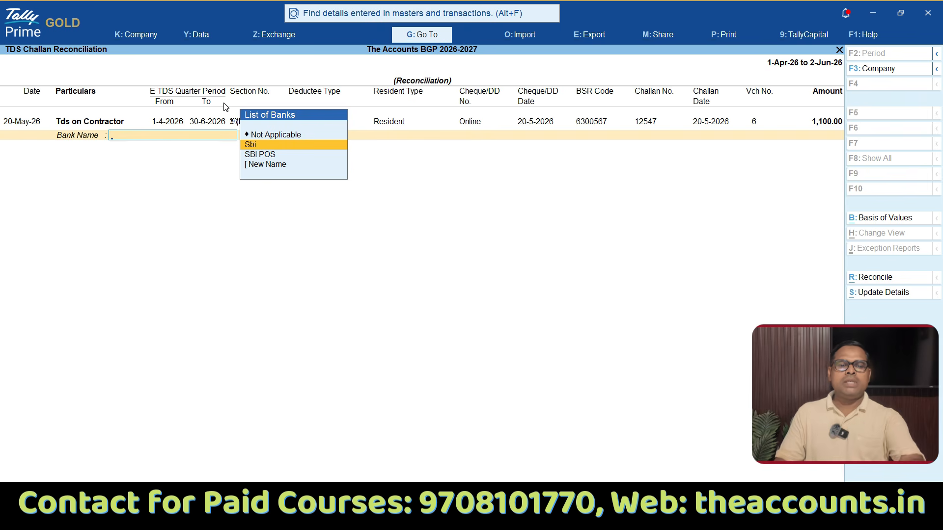
{"action": "key", "text": "Return"}
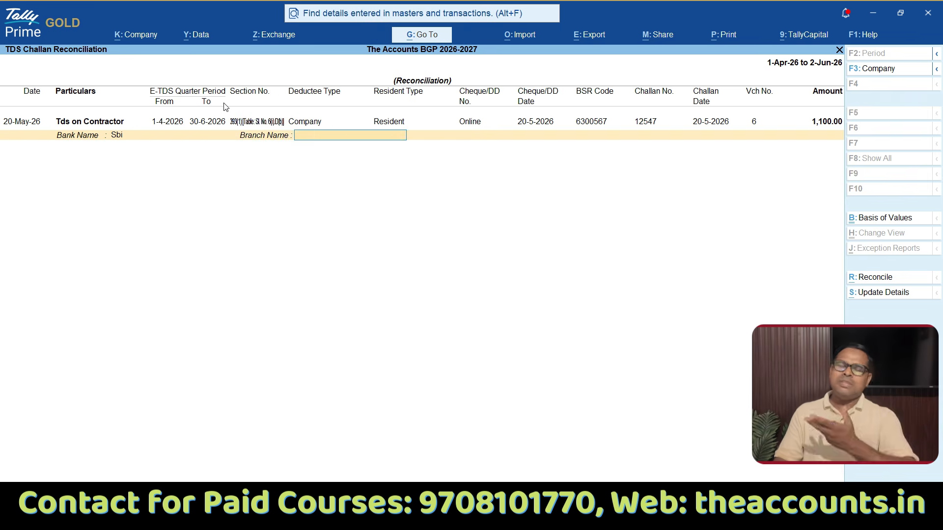
{"action": "key", "text": "Return"}
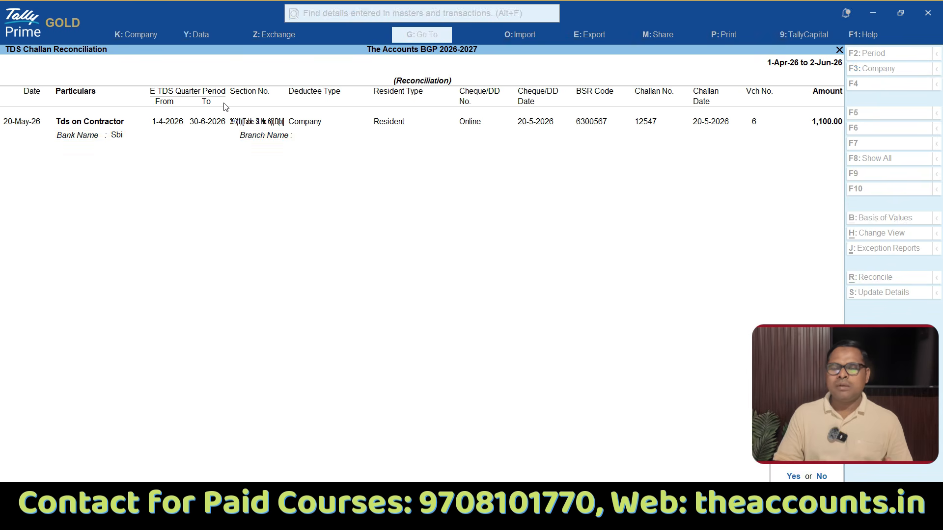
{"action": "key", "text": "Return"}
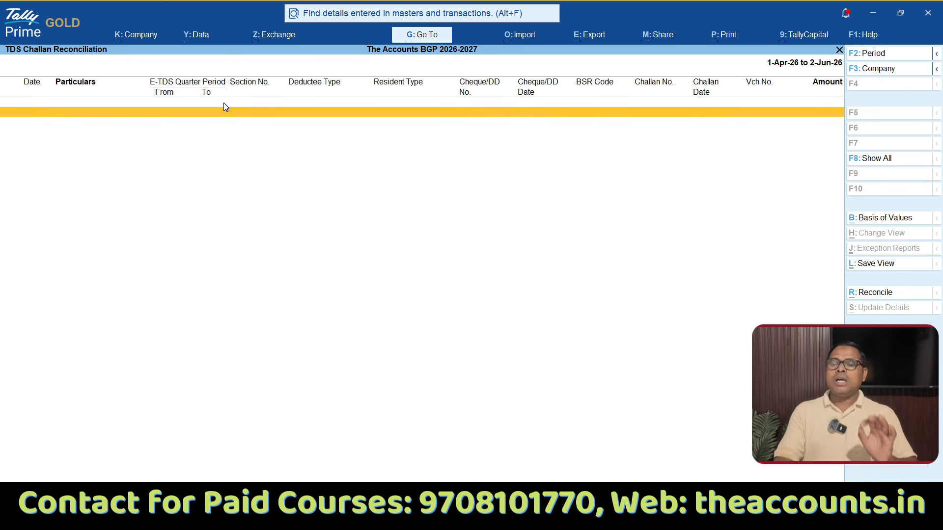